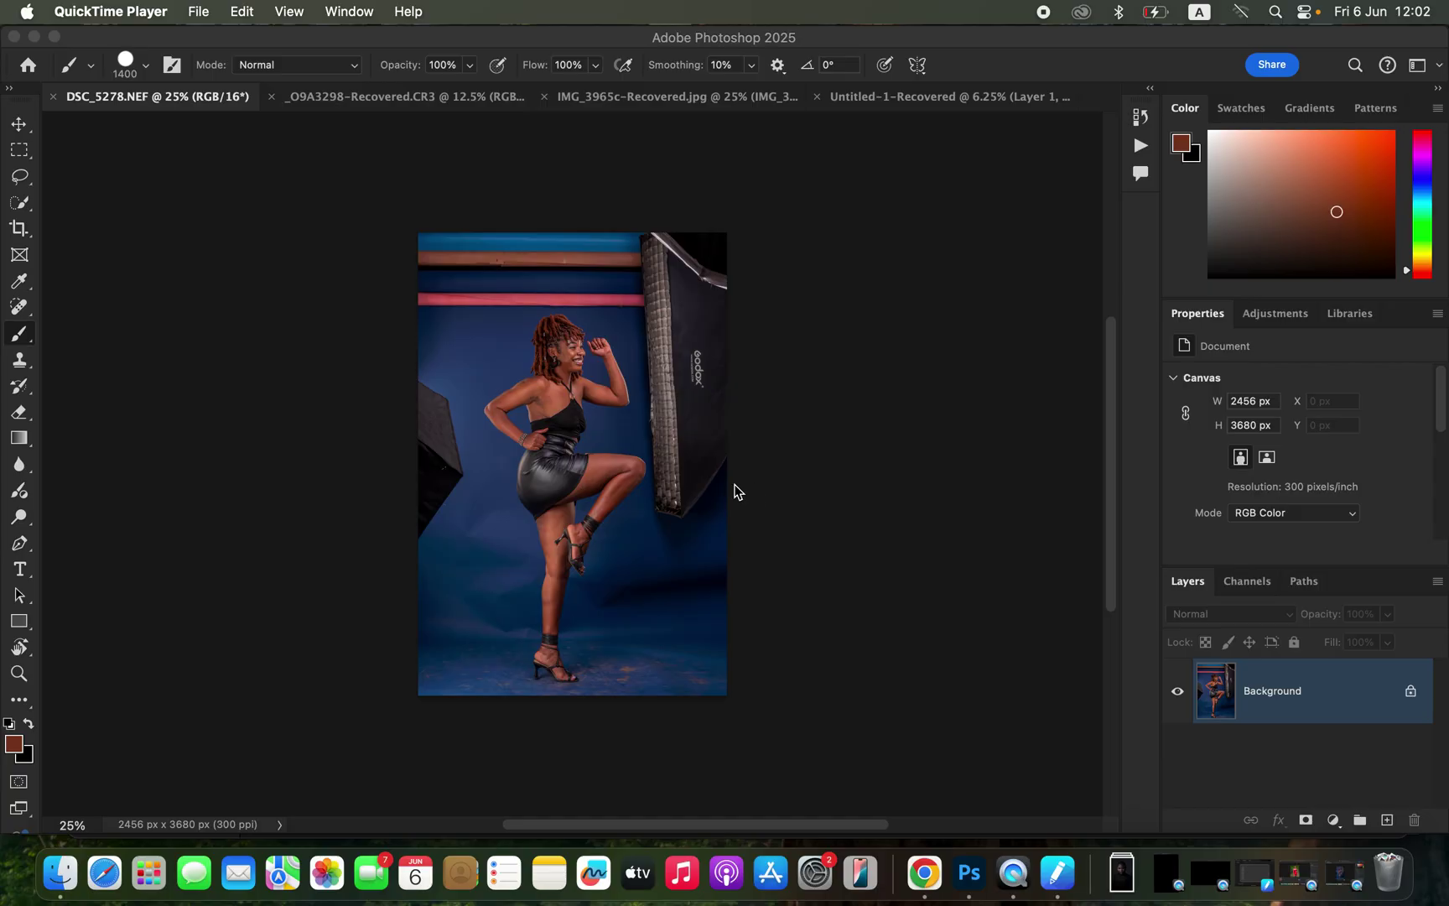
- Duplicate the Background layer and remove the dark softbox at the photo's left edge with a size 400 Spot Healing Brush
click(1307, 701)
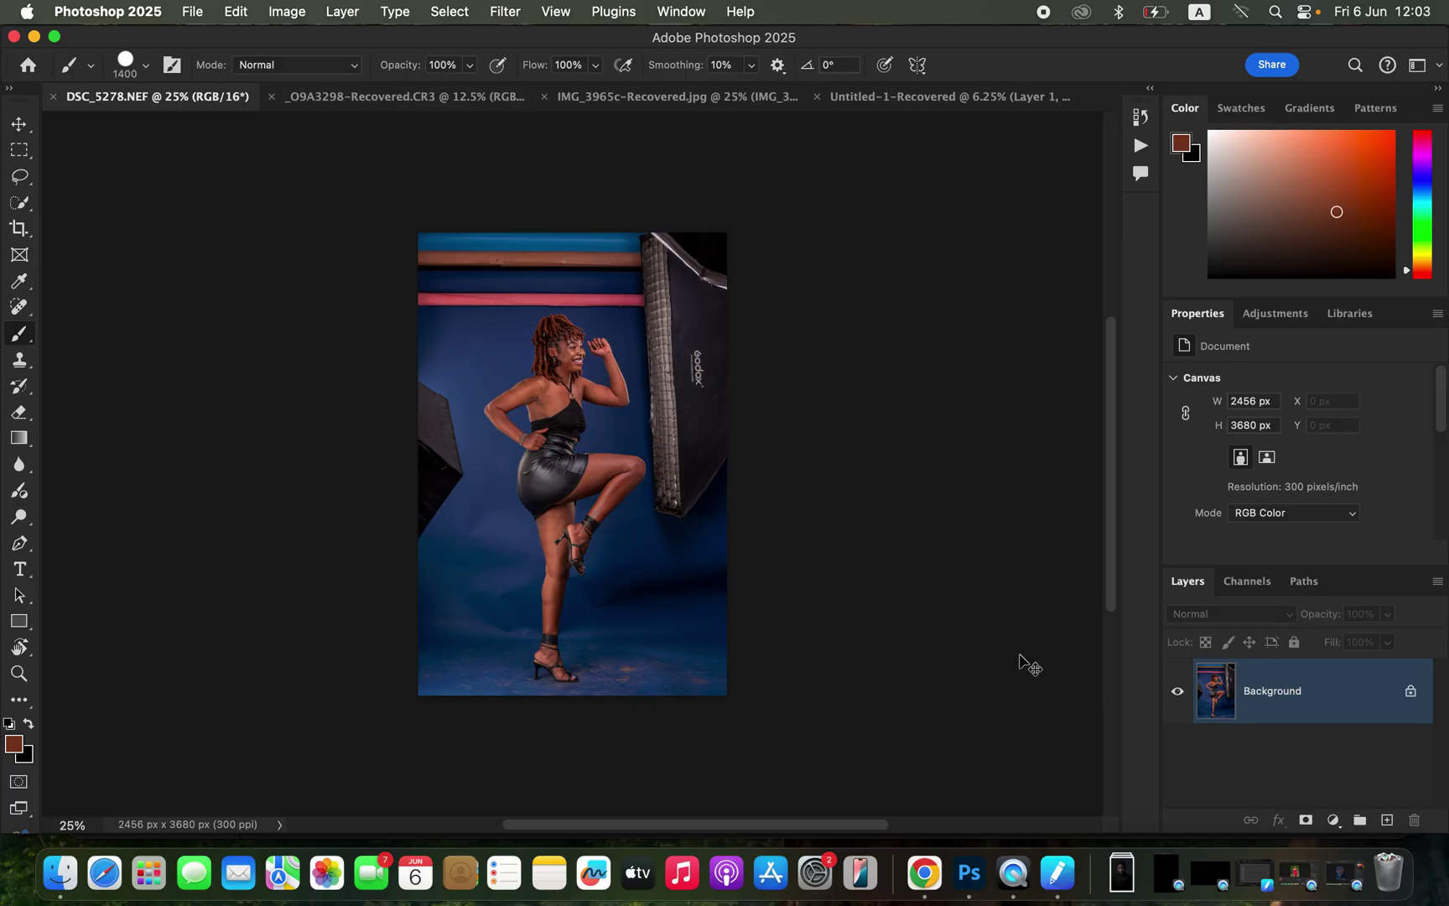
key(super+j)
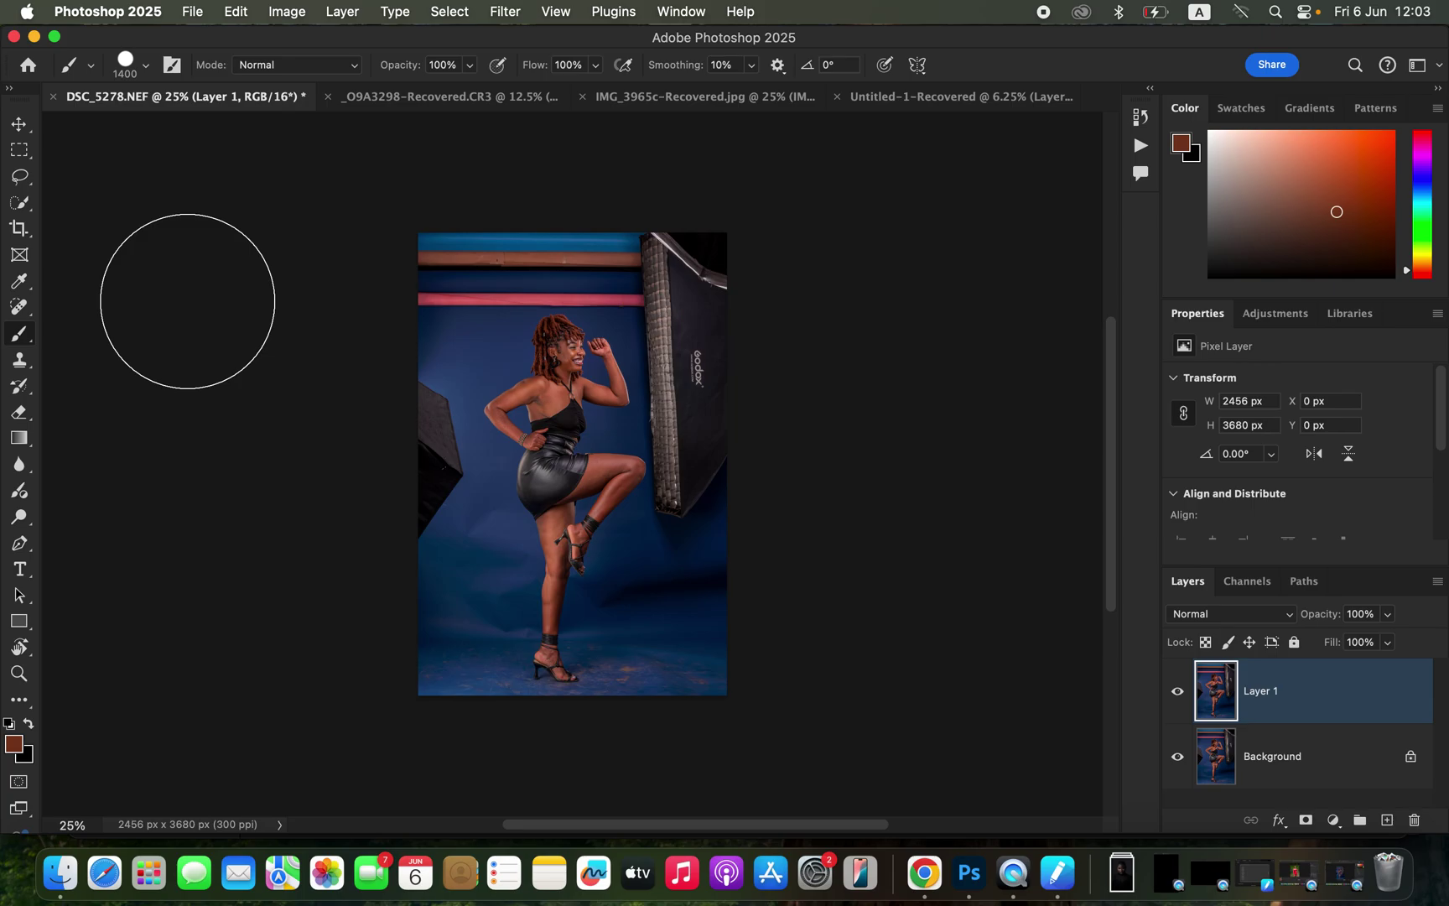
click(19, 309)
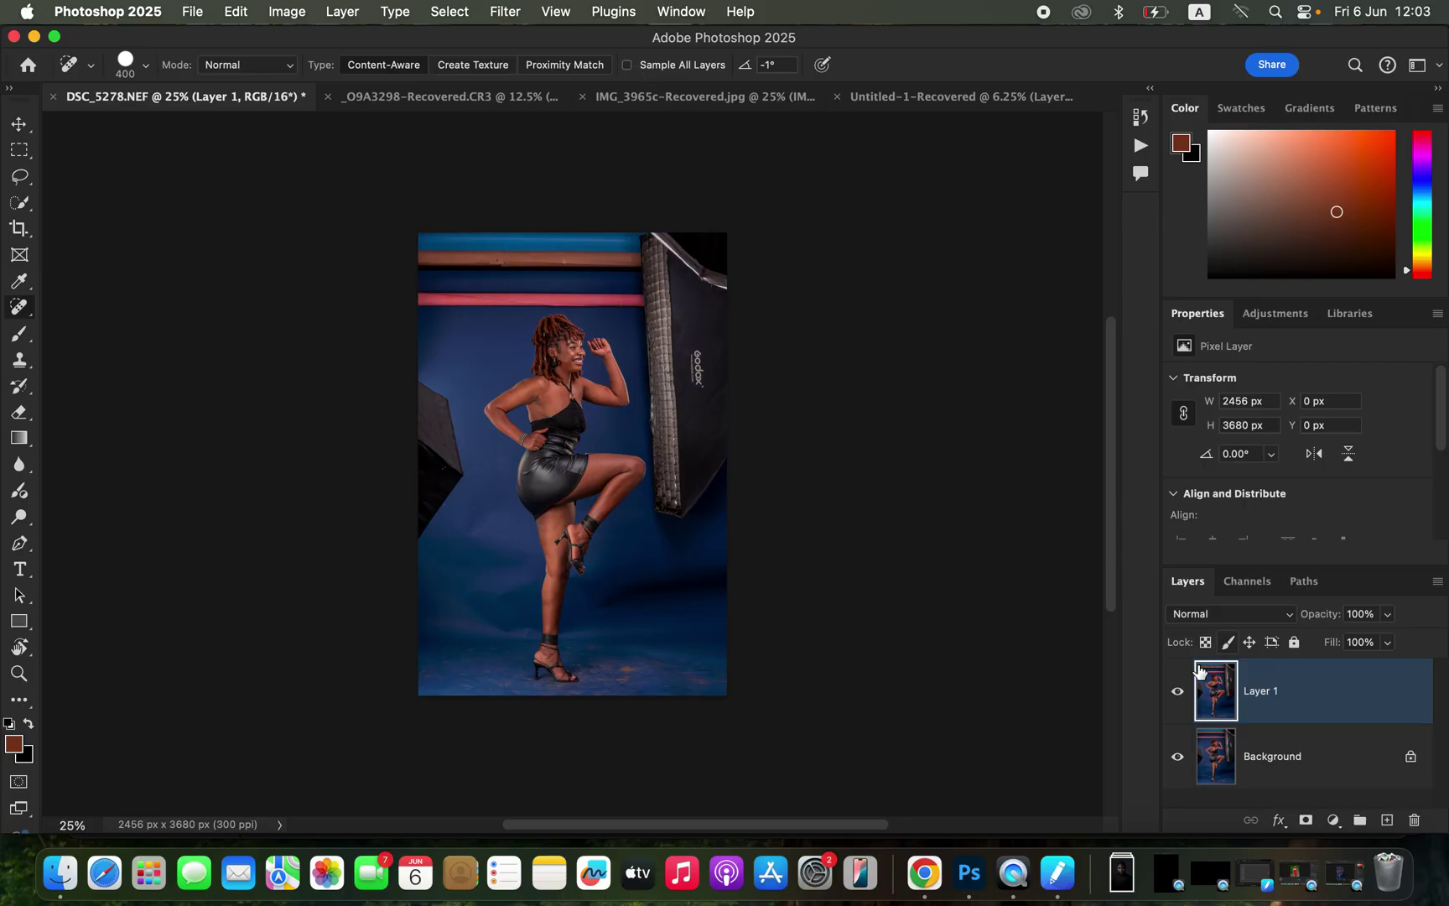
mouse_move(420, 382)
mouse_down()
mouse_move(451, 456)
mouse_move(436, 506)
mouse_move(420, 491)
mouse_move(415, 393)
mouse_move(430, 482)
mouse_up()
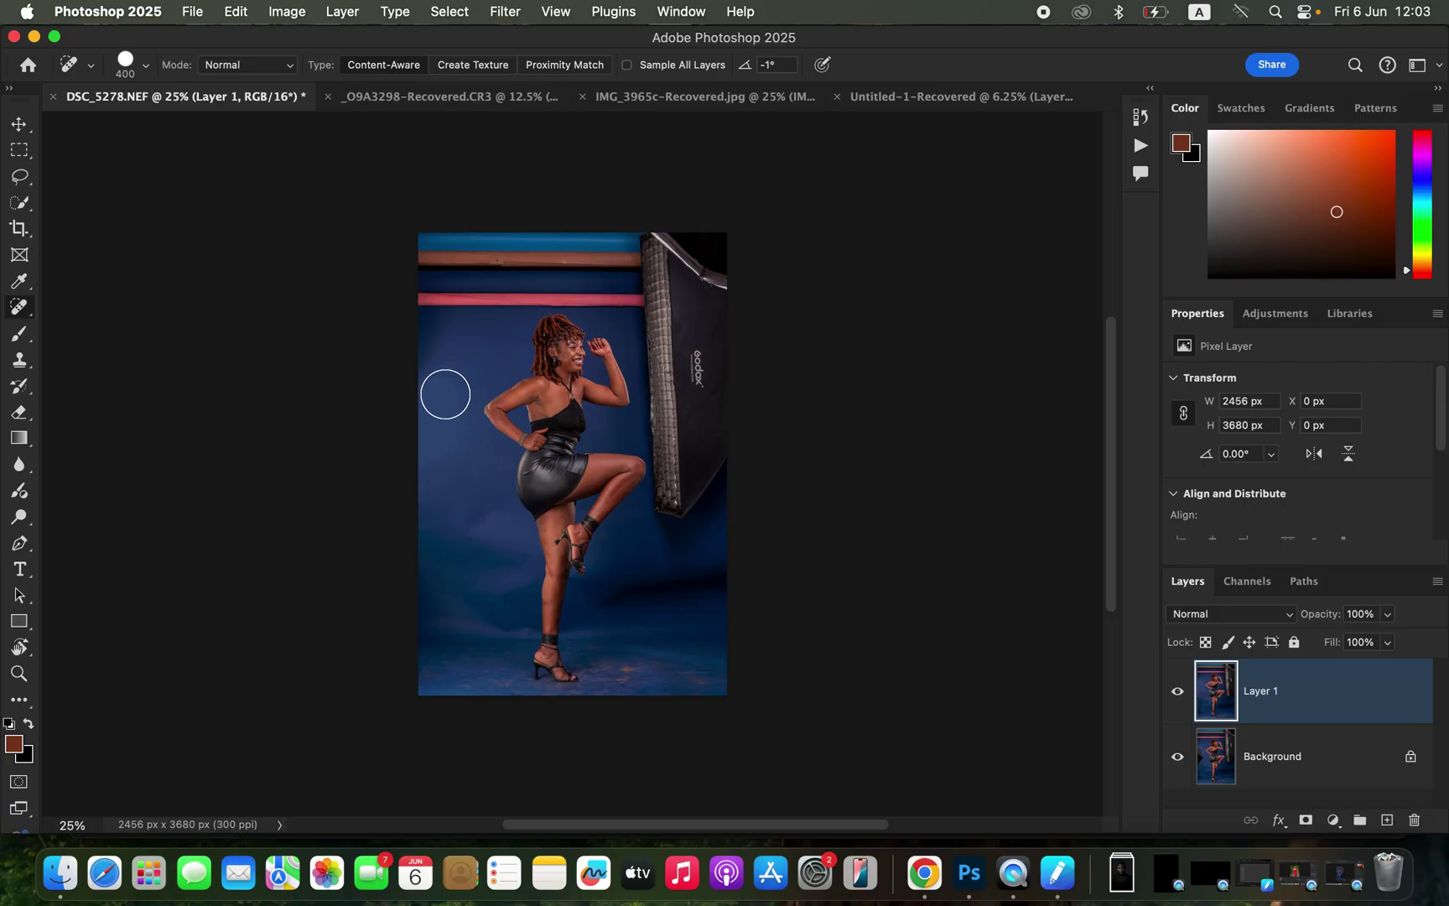
- Heal away the pink, brown and blue backdrop rolls across the top of the photo, including leftover dark smudges
mouse_move(428, 301)
mouse_down()
mouse_move(474, 301)
mouse_move(410, 292)
mouse_move(648, 296)
mouse_move(516, 291)
mouse_up()
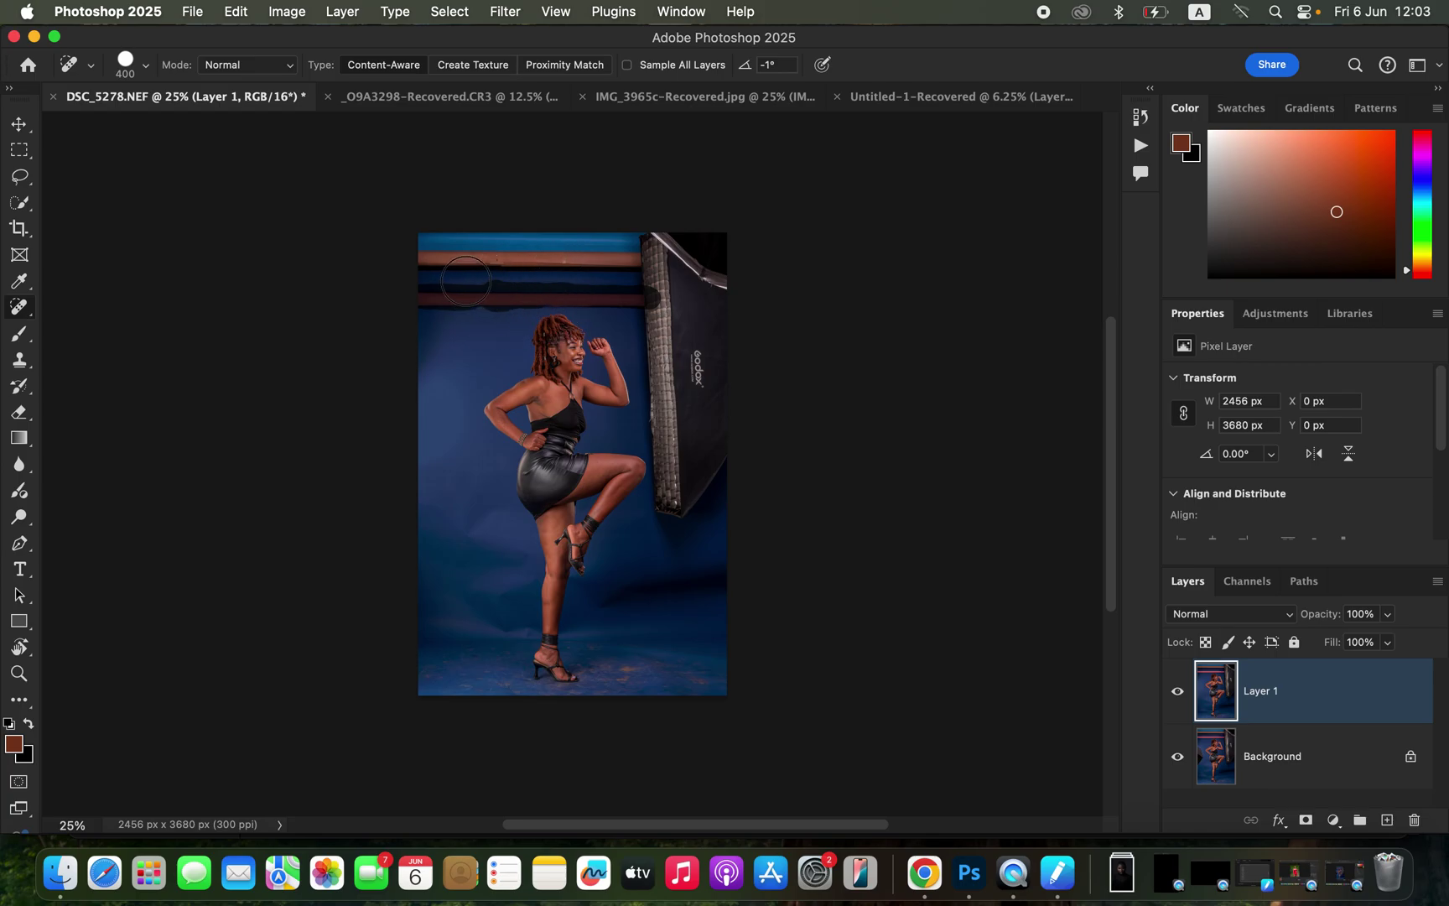
mouse_move(543, 291)
mouse_down()
mouse_move(611, 298)
mouse_move(615, 285)
mouse_up()
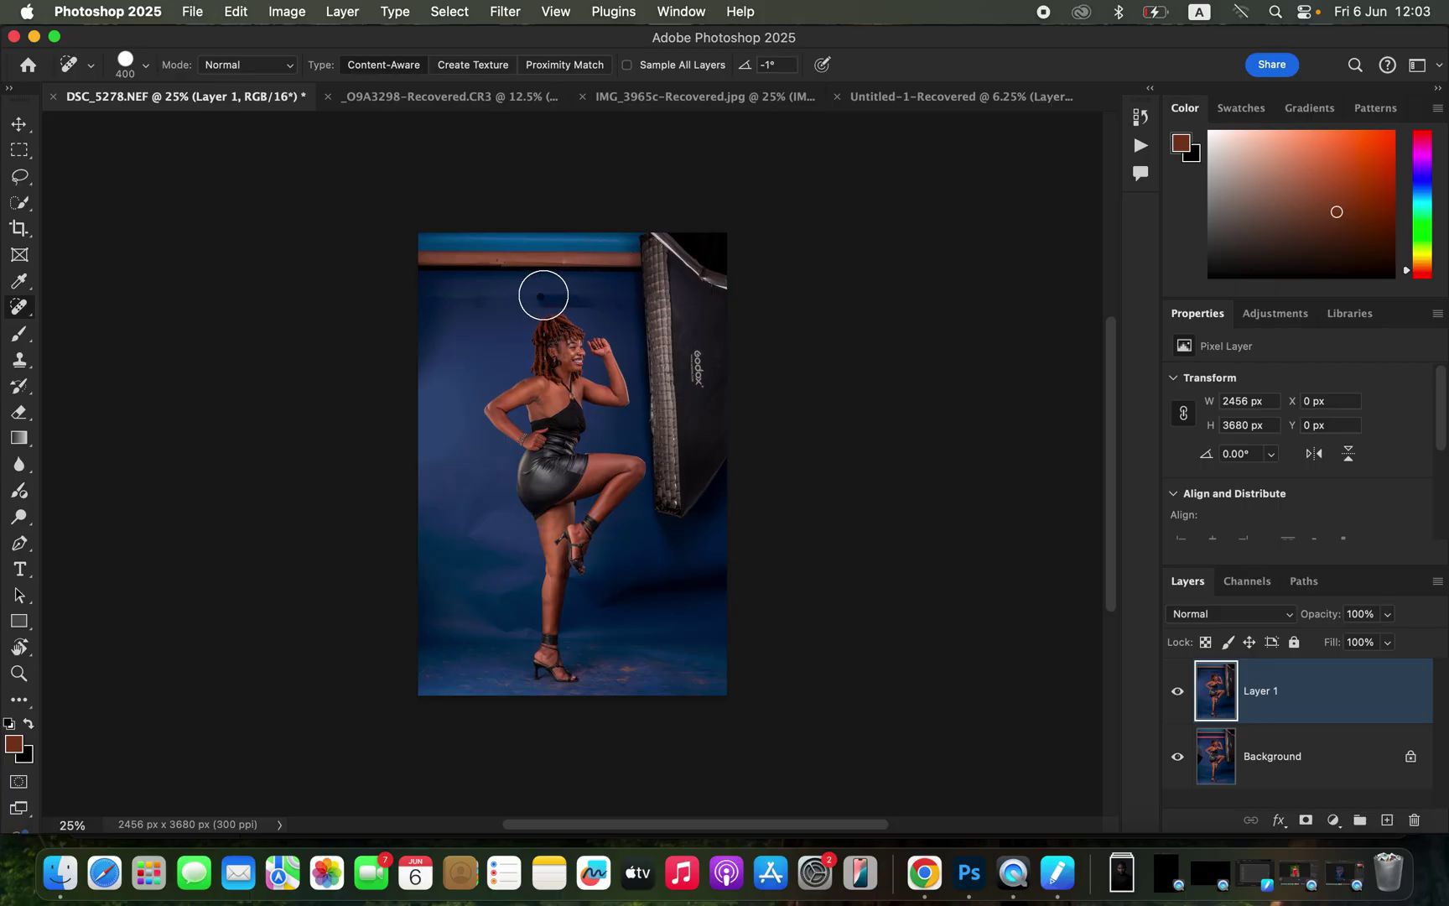
drag(540, 295, 574, 297)
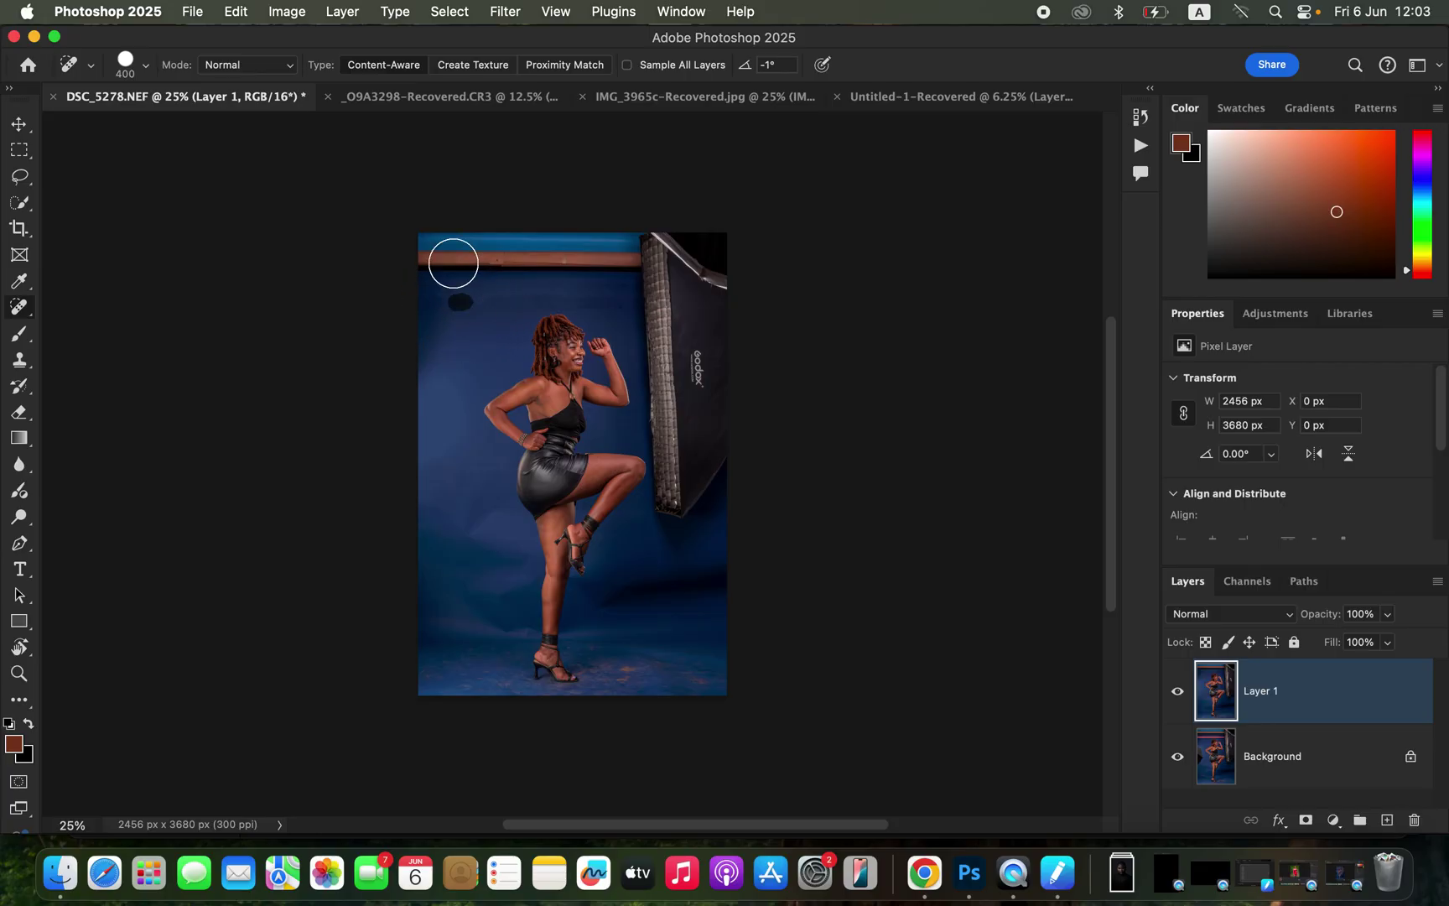
mouse_move(453, 259)
mouse_down()
mouse_move(575, 250)
mouse_move(405, 262)
mouse_move(603, 249)
mouse_move(518, 249)
mouse_up()
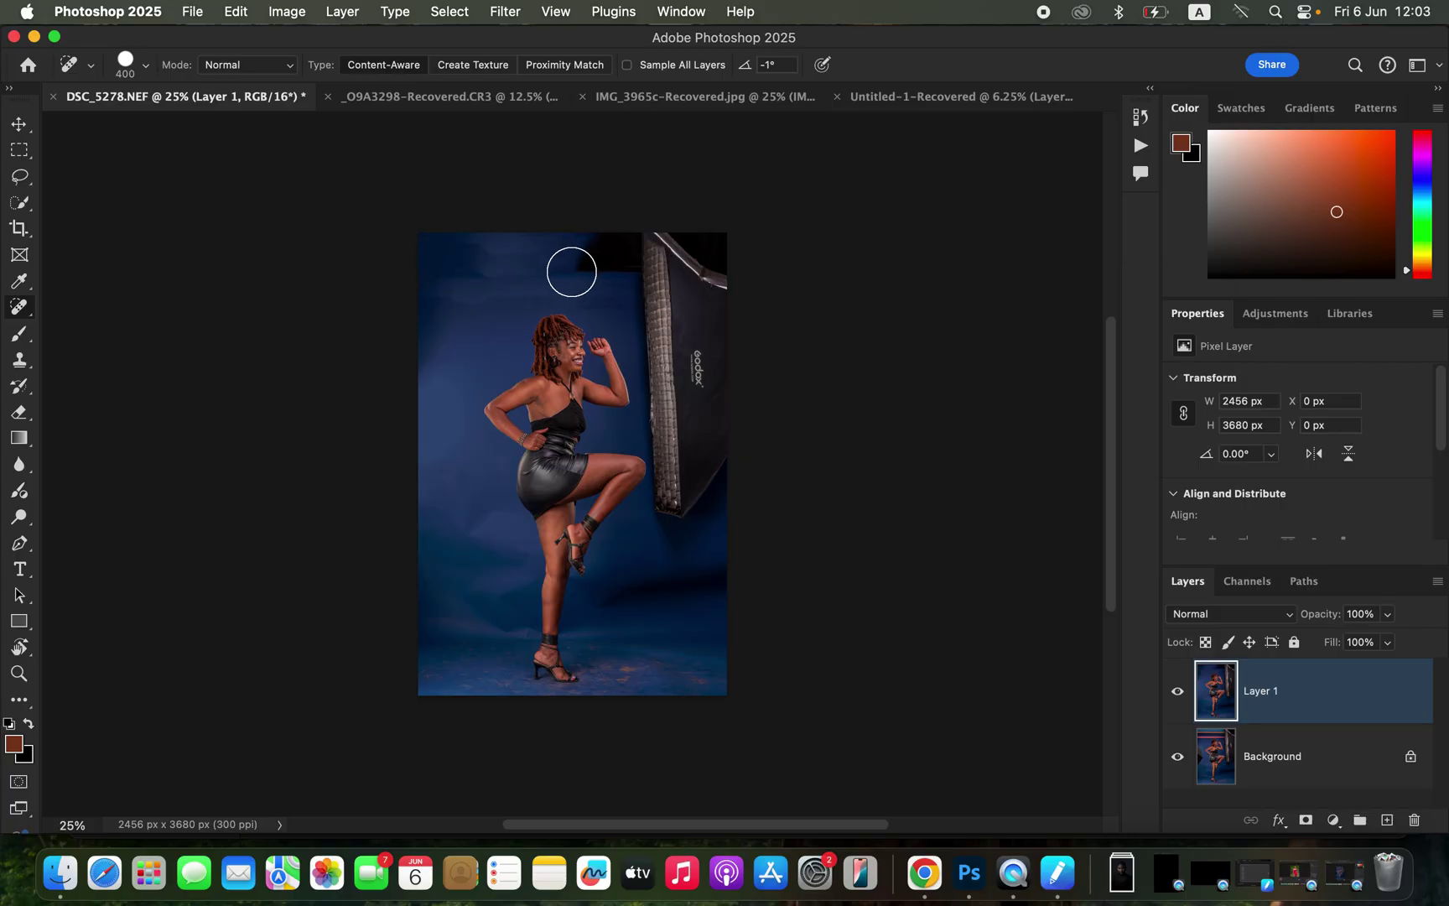
mouse_move(625, 261)
mouse_down()
mouse_move(595, 249)
mouse_move(646, 249)
mouse_up()
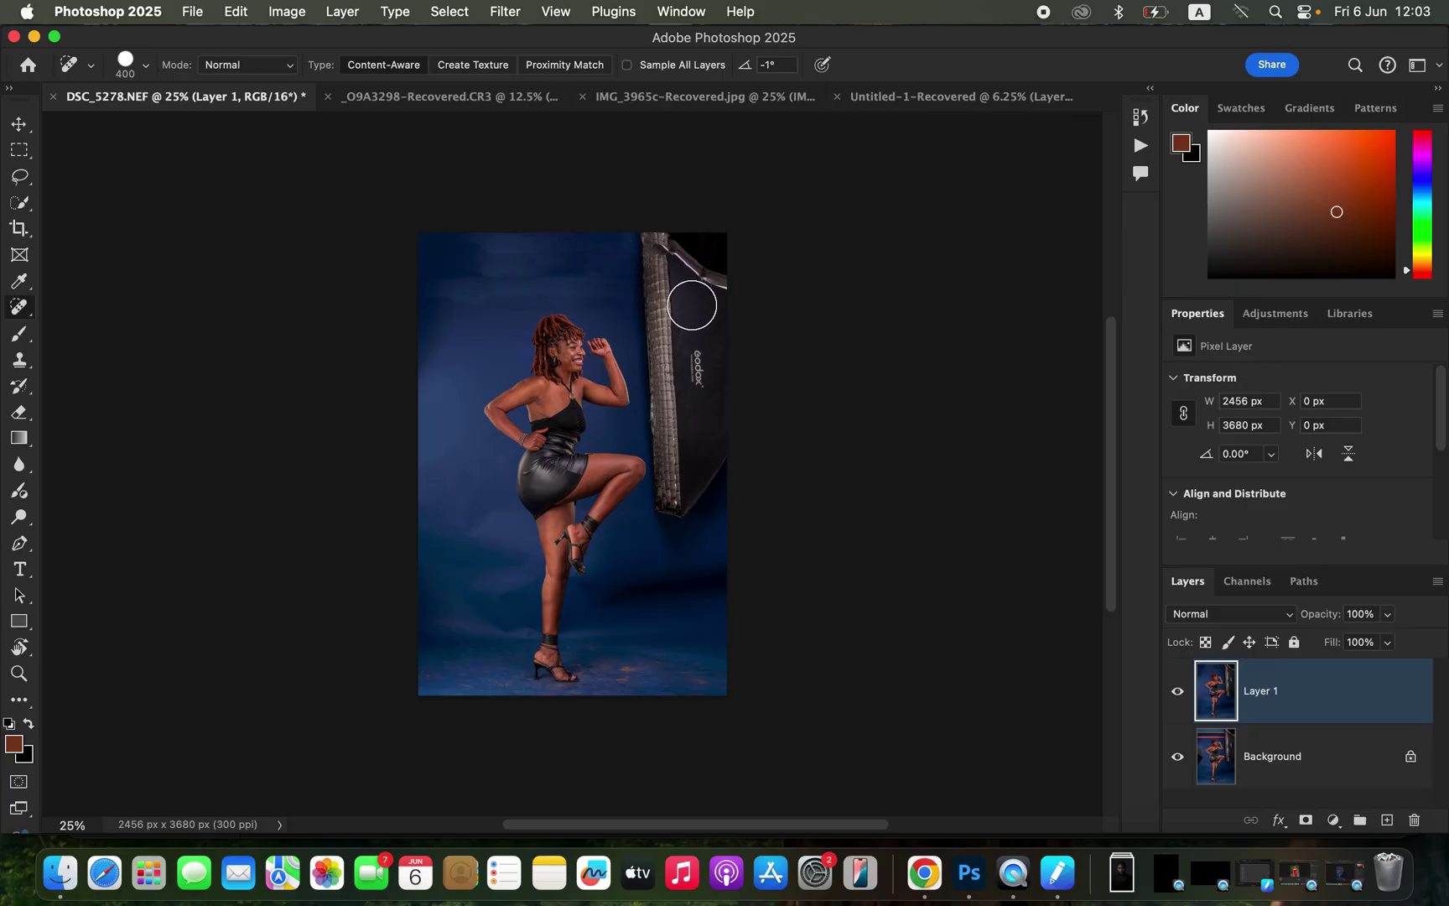
- Remove the large Godox softbox beside the woman with content-aware spot healing and clean up the remaining dark patches
drag(652, 238, 677, 507)
drag(725, 301, 702, 259)
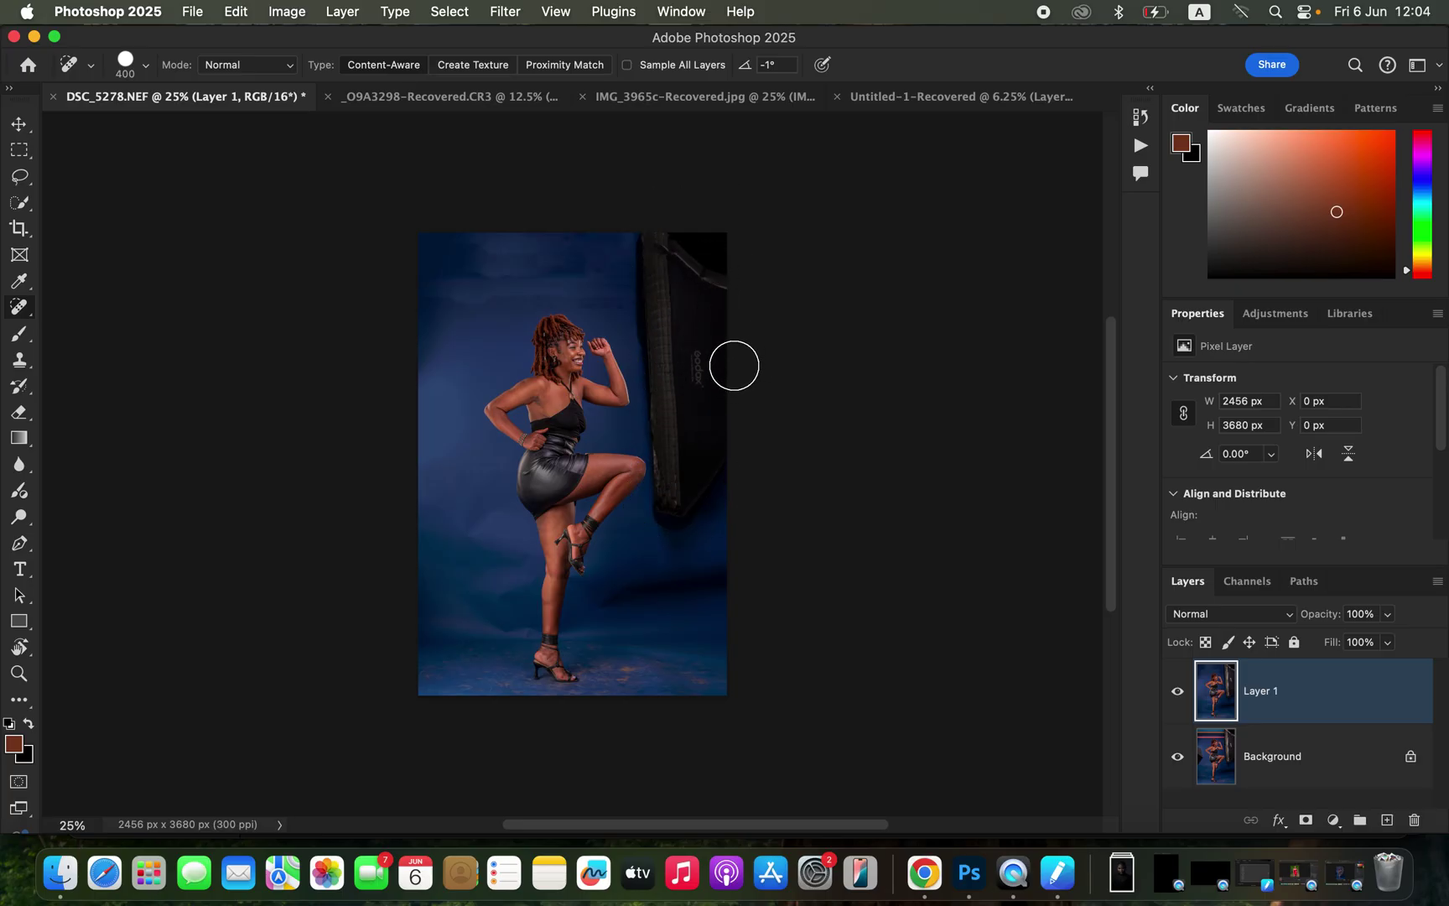
mouse_move(734, 363)
mouse_down()
mouse_move(662, 354)
mouse_move(675, 520)
mouse_move(692, 421)
mouse_move(681, 499)
mouse_move(686, 414)
mouse_move(704, 490)
mouse_move(636, 278)
mouse_move(681, 219)
mouse_up()
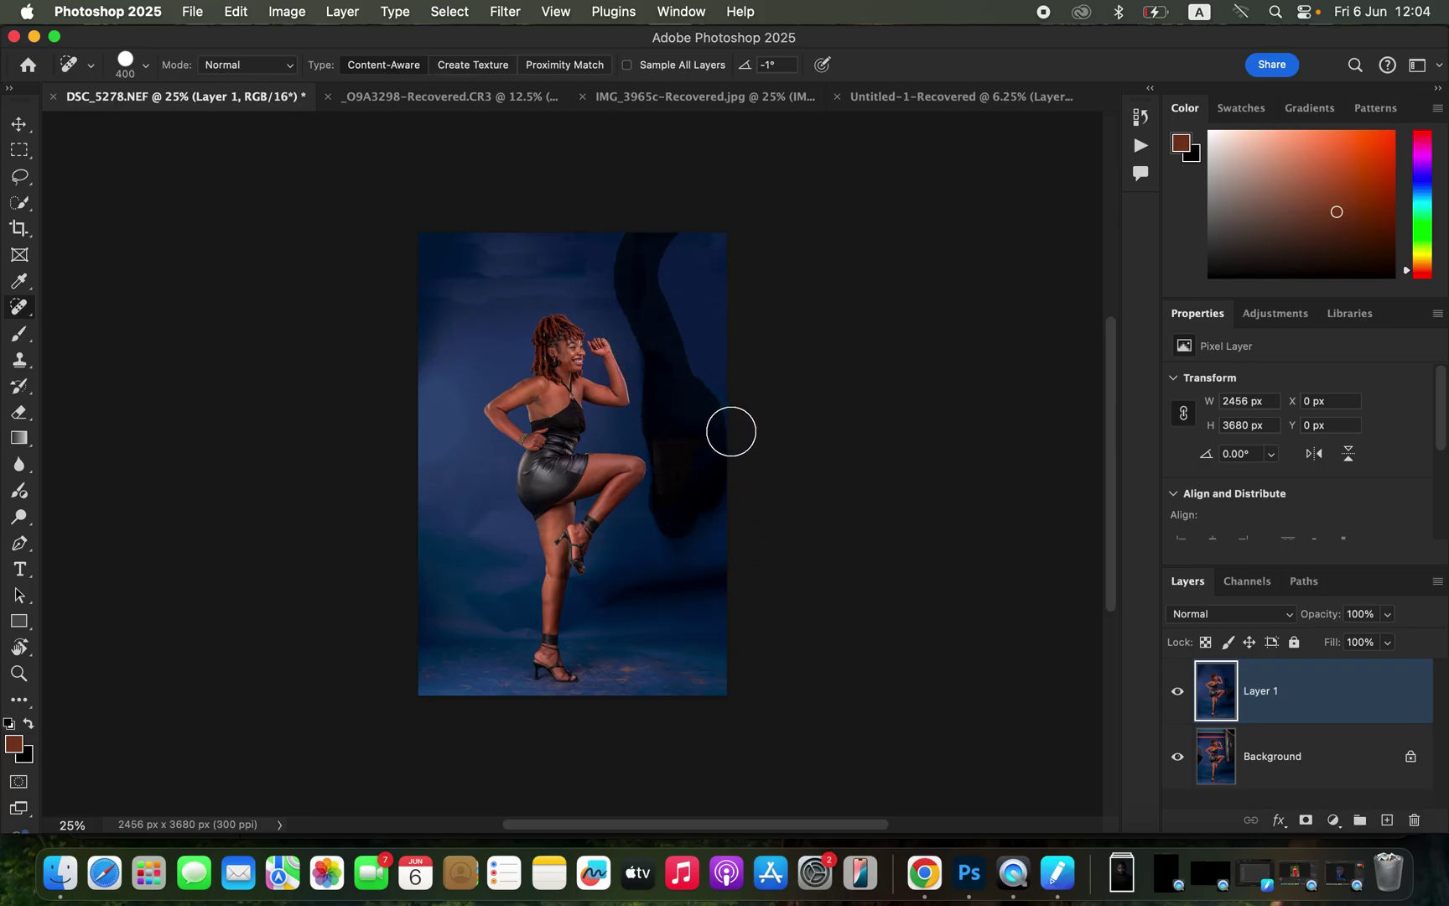
mouse_move(681, 415)
mouse_down()
mouse_move(659, 443)
mouse_move(664, 431)
mouse_up()
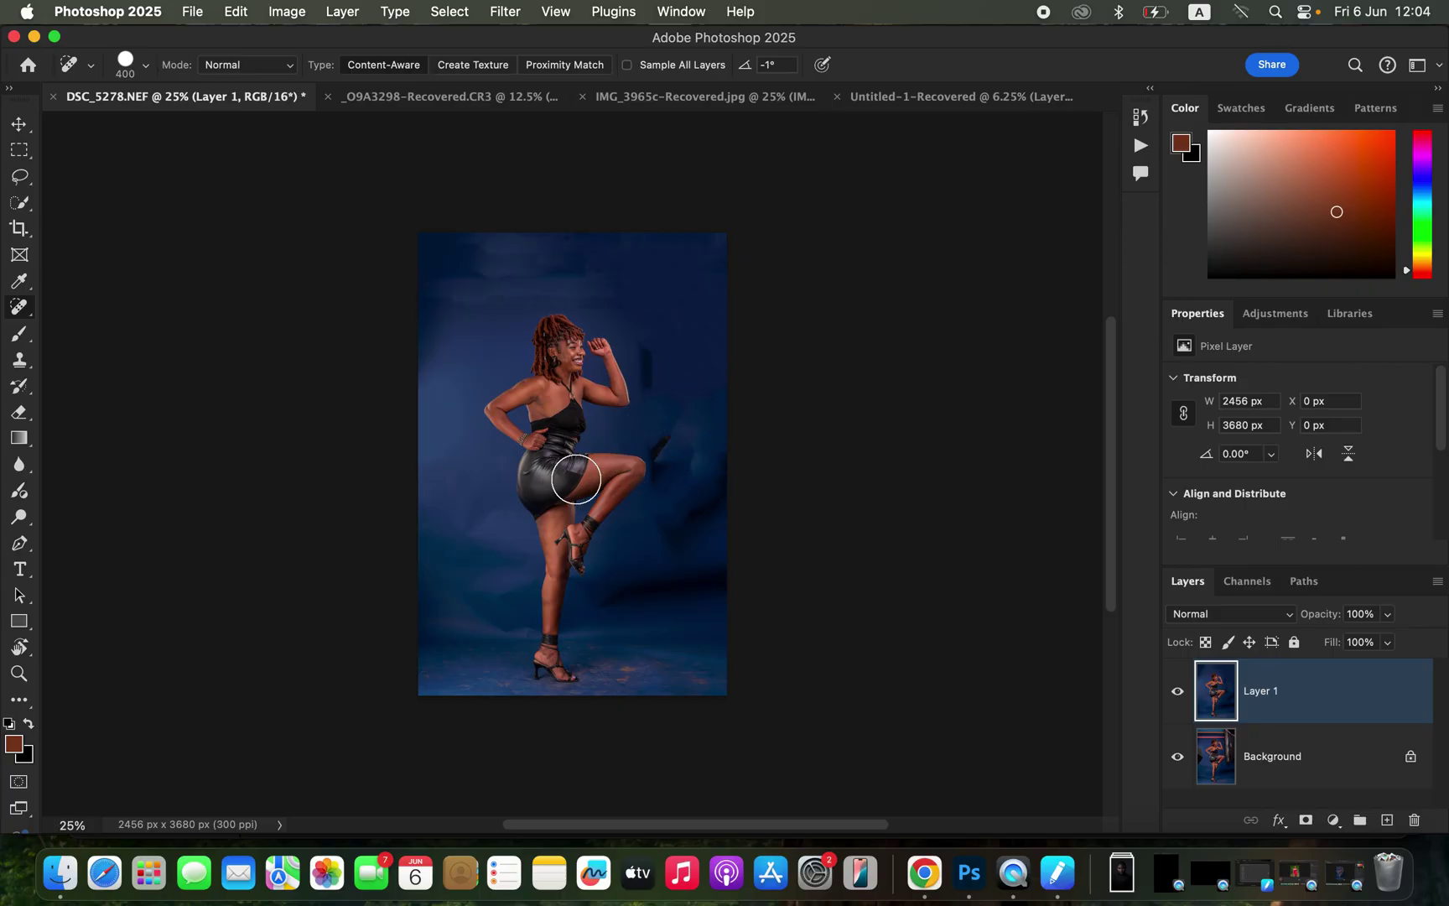
drag(646, 355, 660, 383)
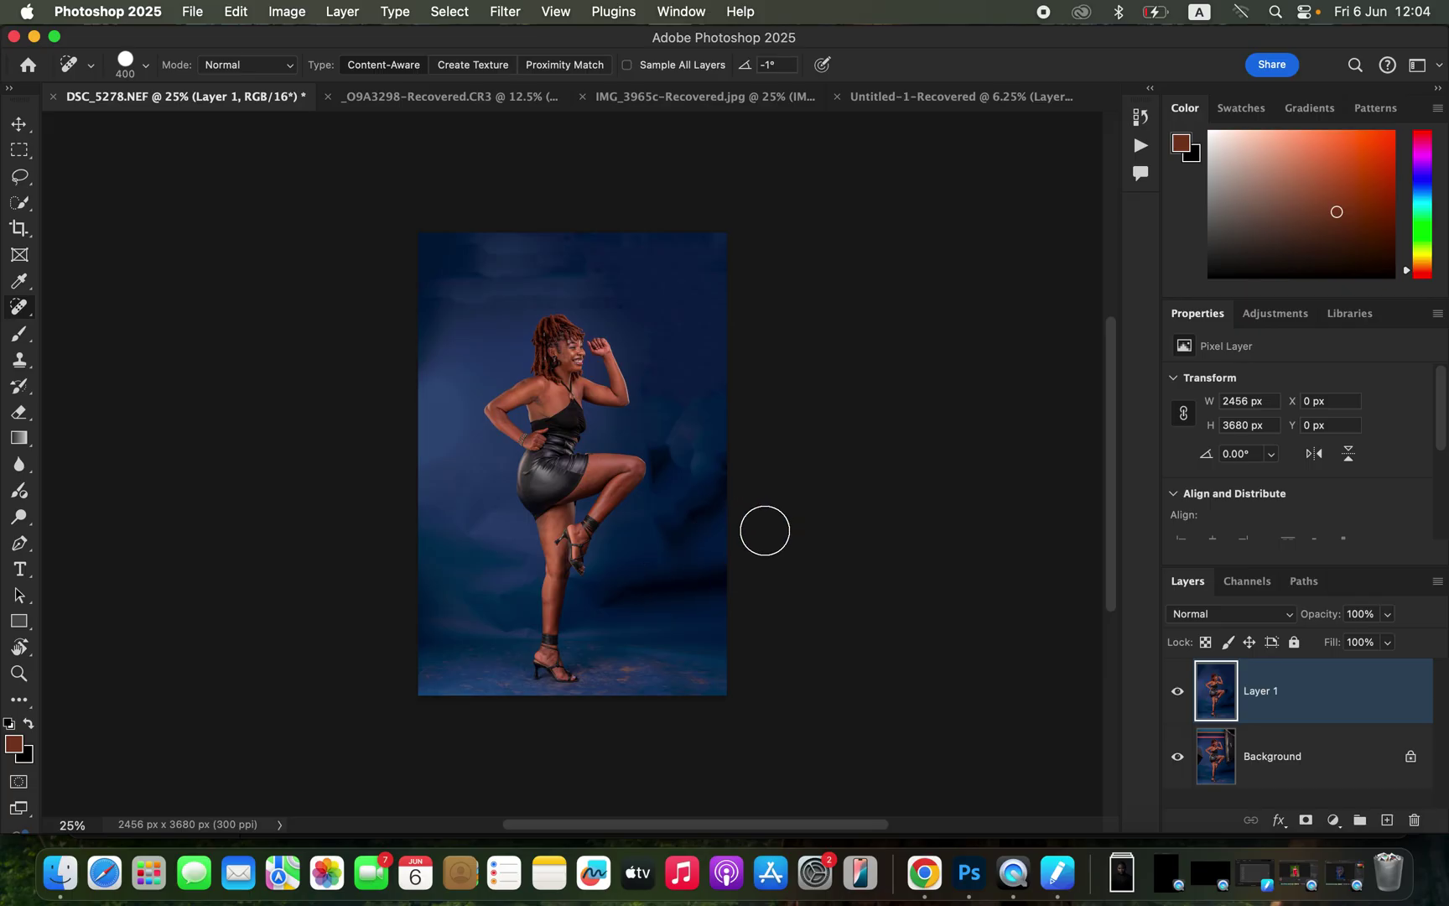
- Select the woman with Select Subject and invert the selection so that it covers only the backdrop
click(451, 12)
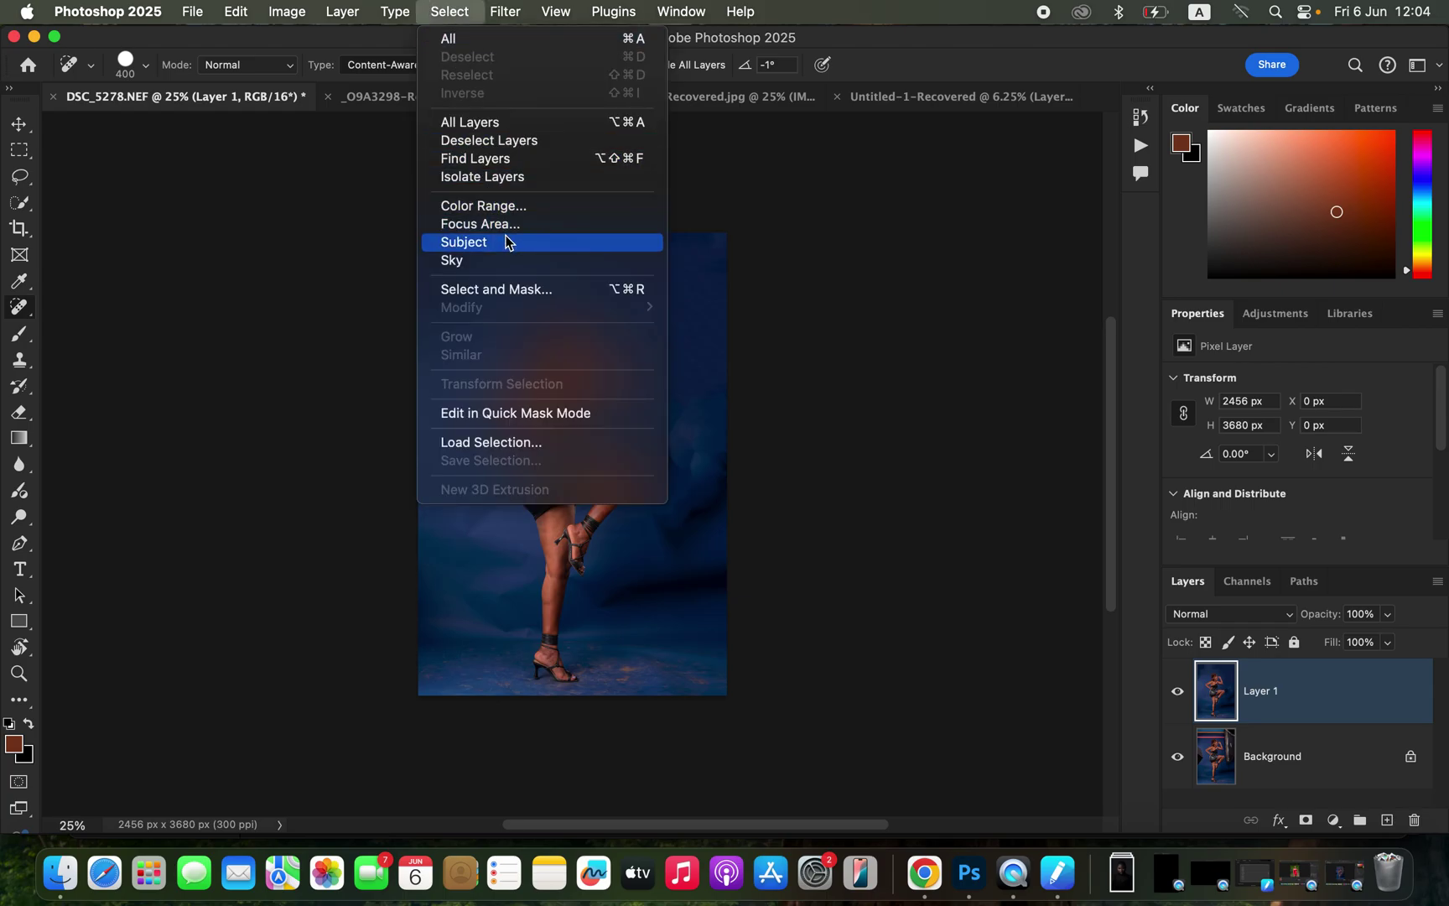
click(506, 243)
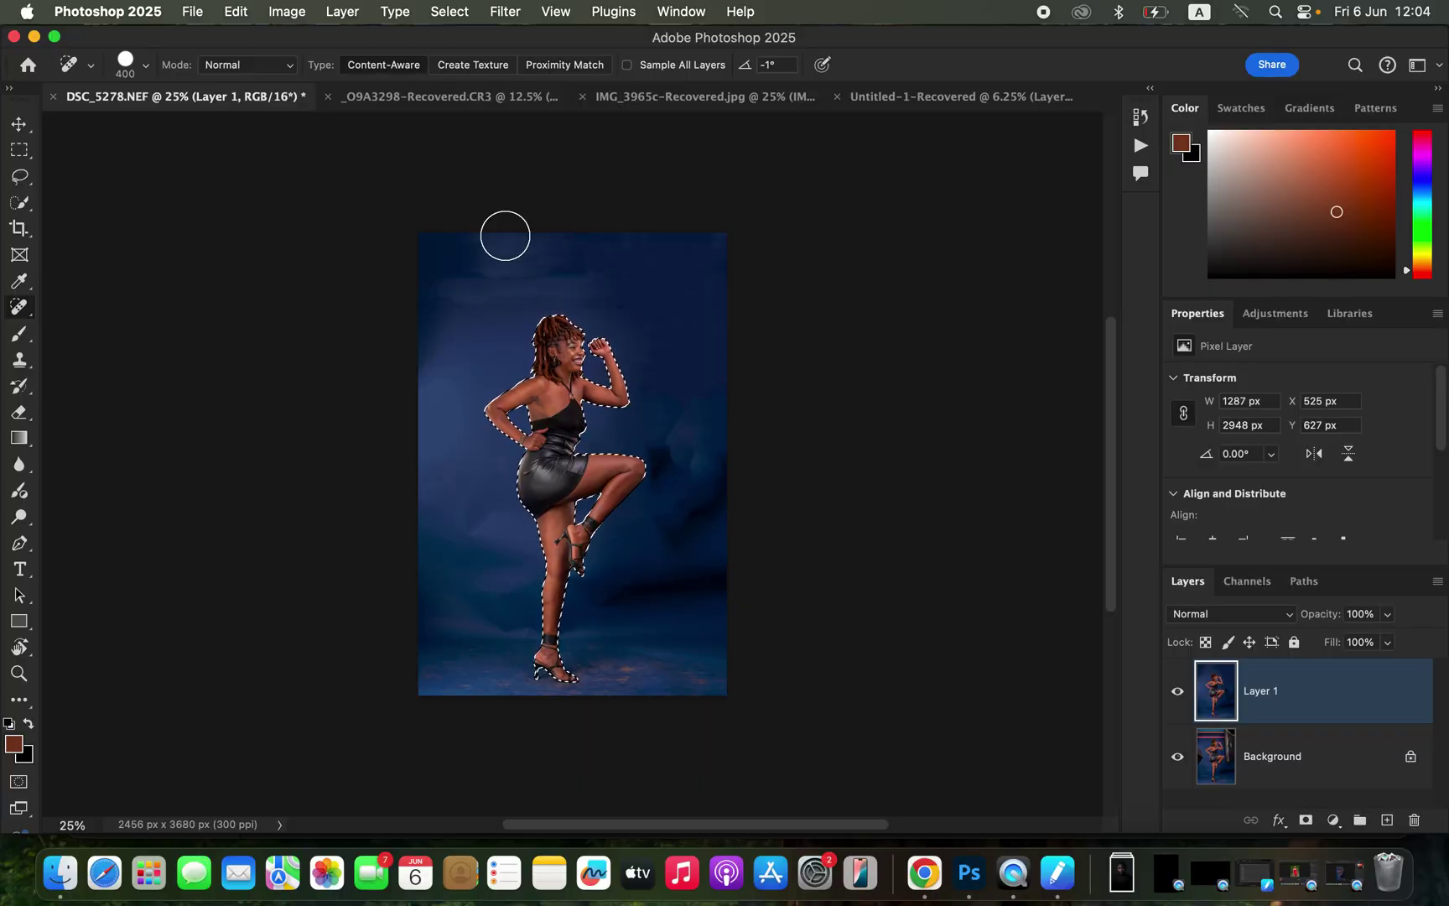
click(450, 11)
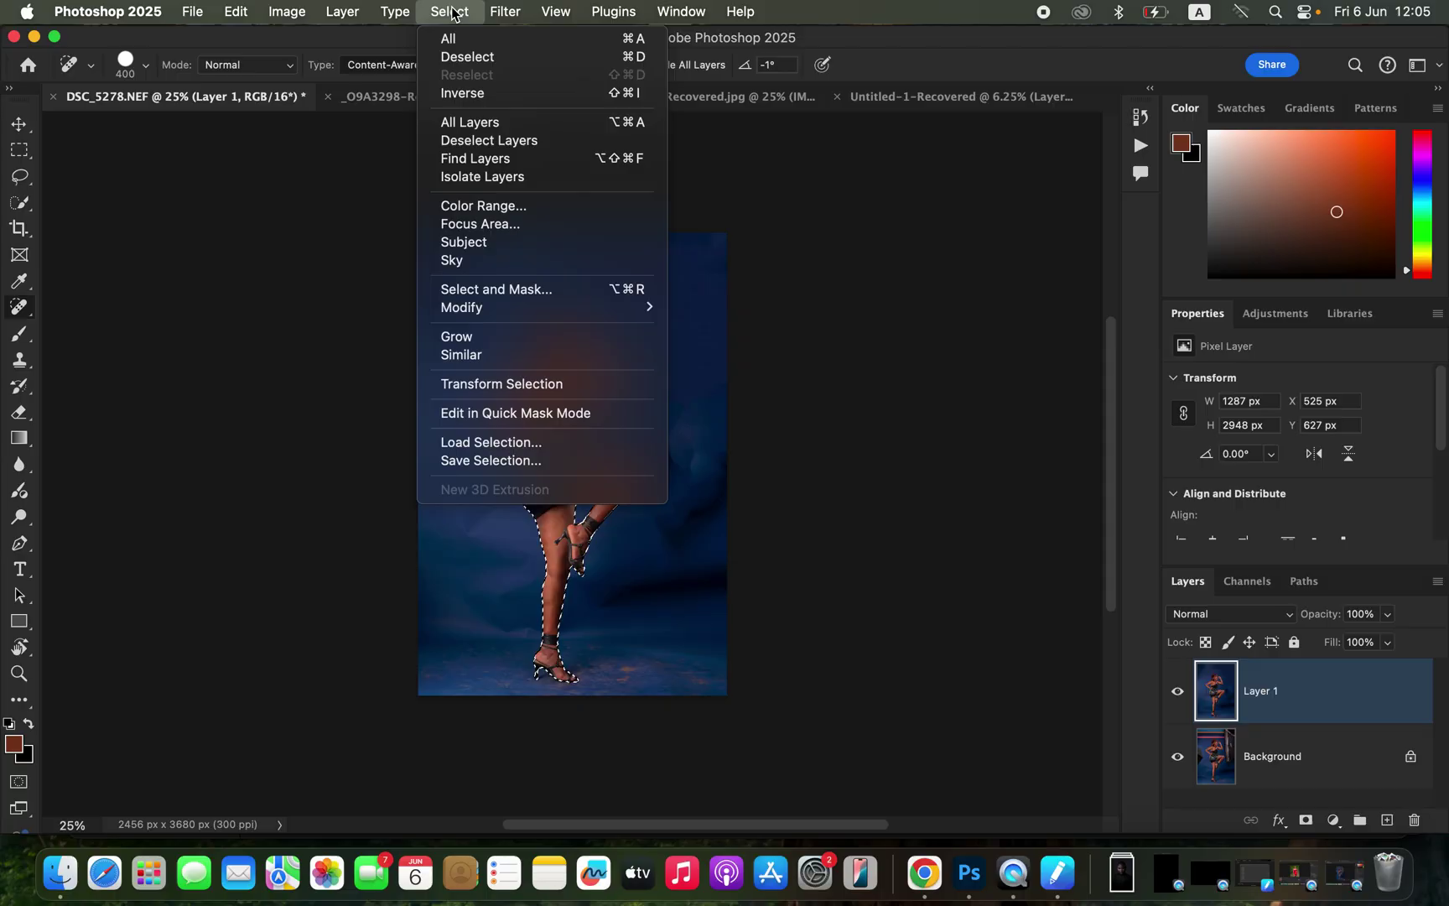
click(476, 94)
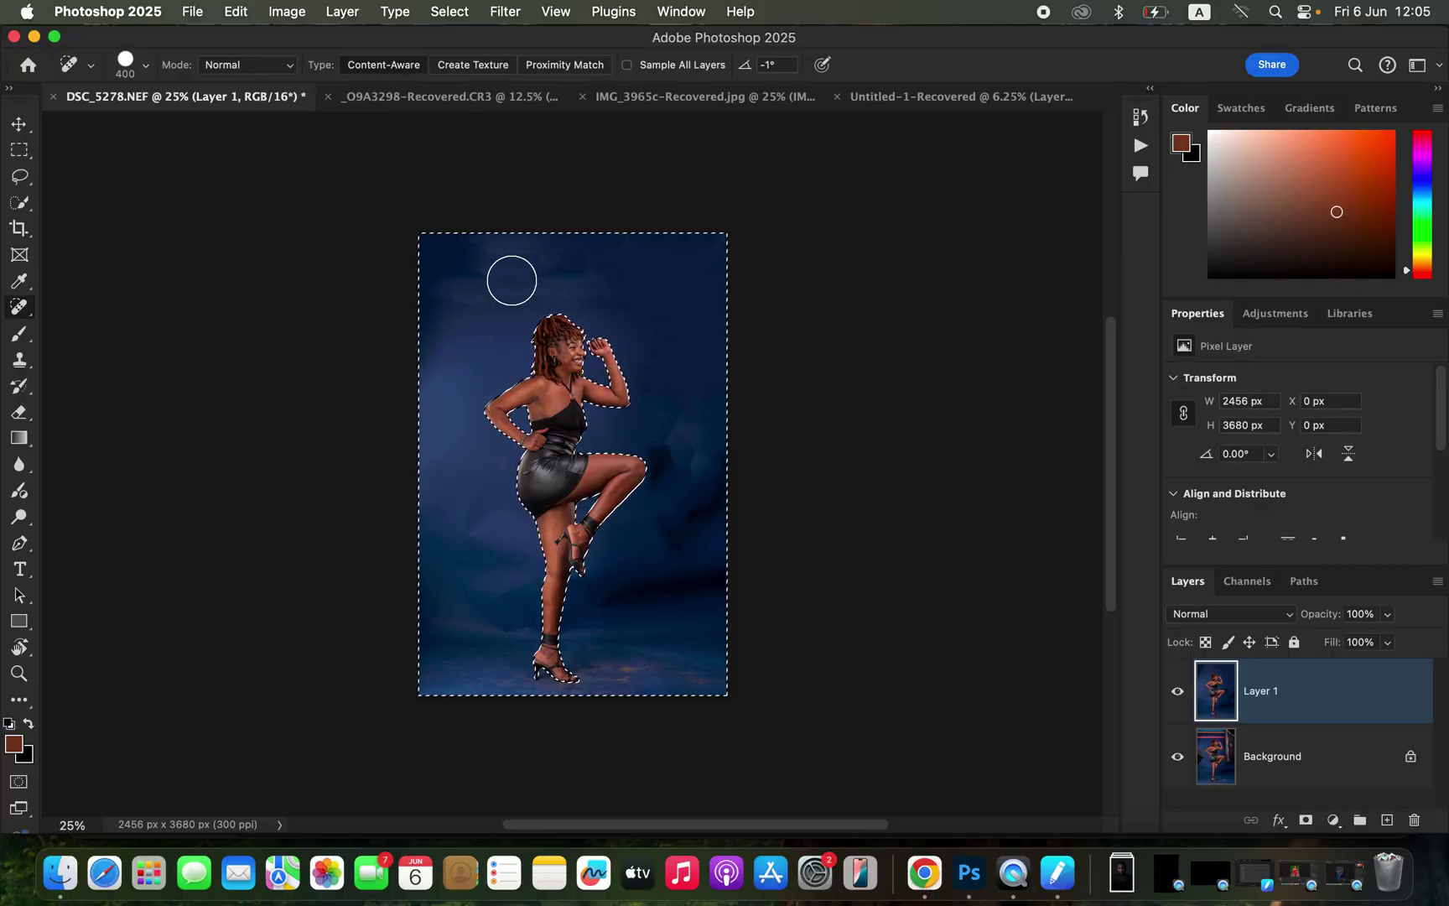
click(495, 259)
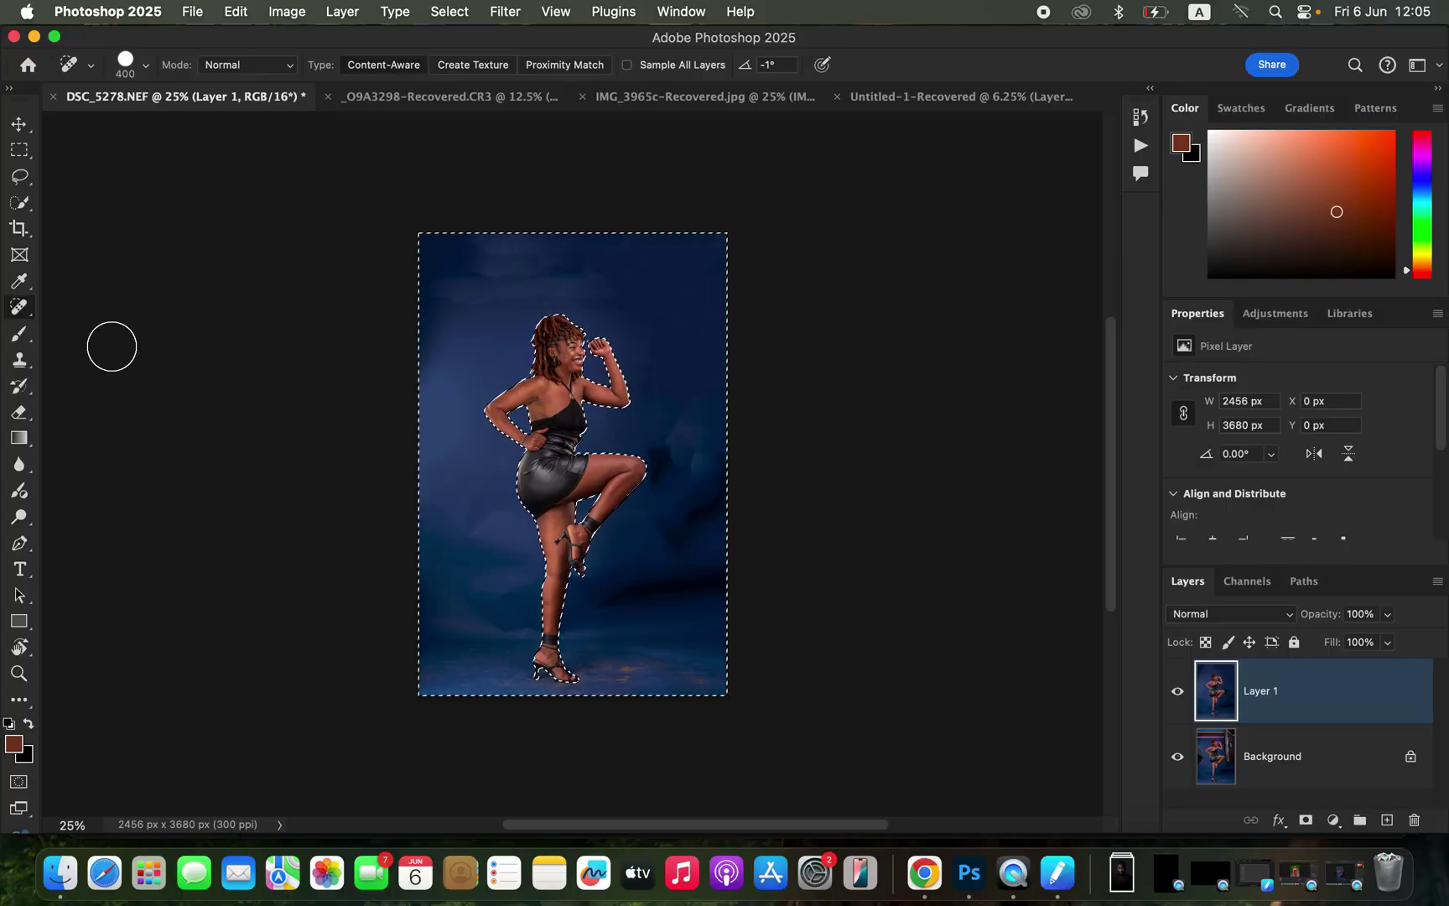
- Set up the Brush tool with the Soft Round tip and 60% opacity
click(18, 334)
right_click(19, 336)
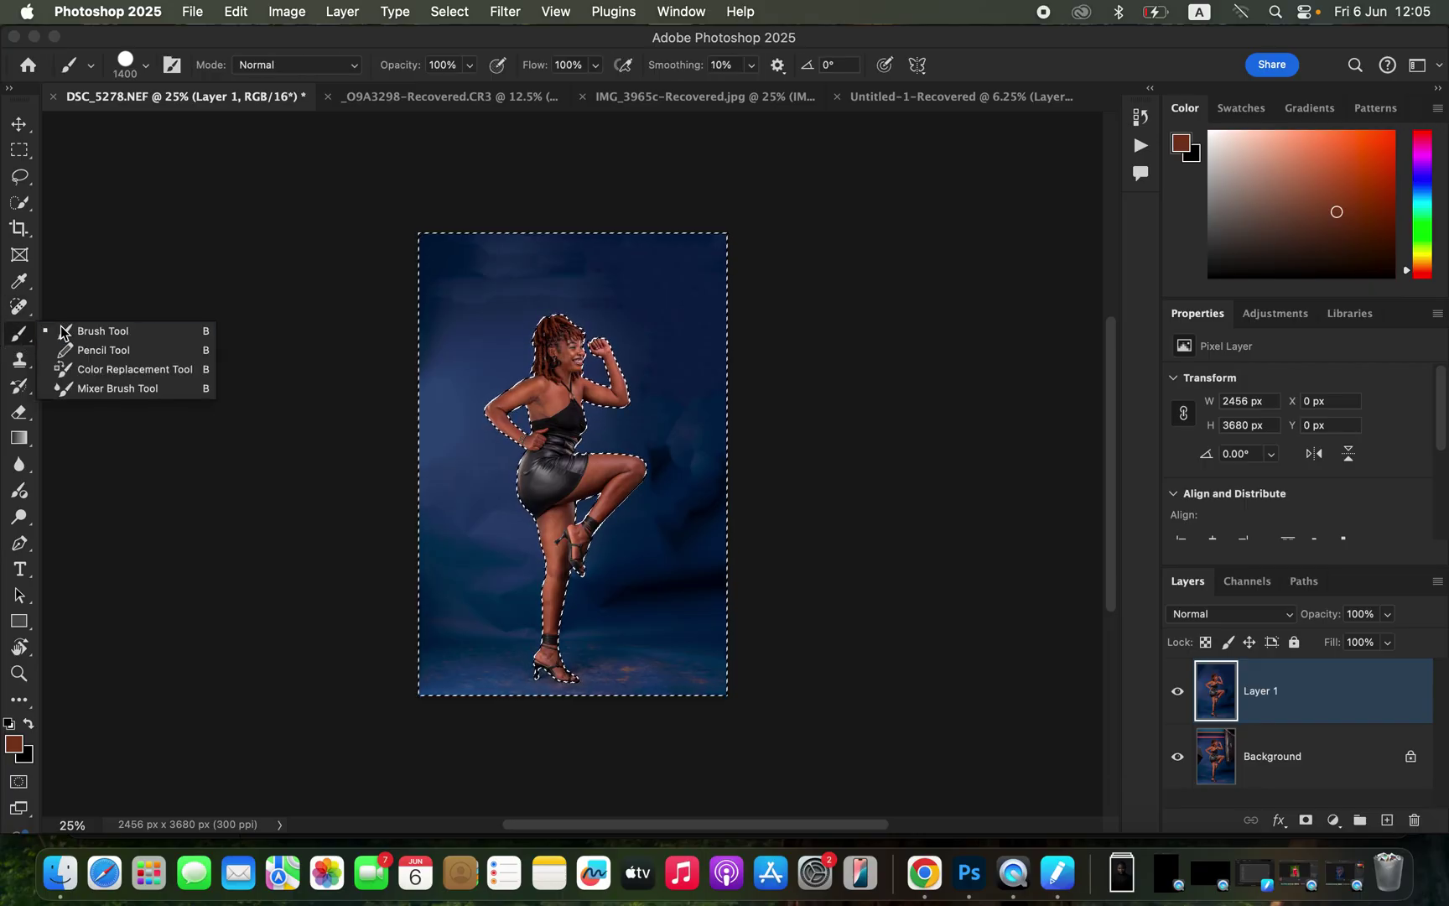
click(138, 330)
click(126, 62)
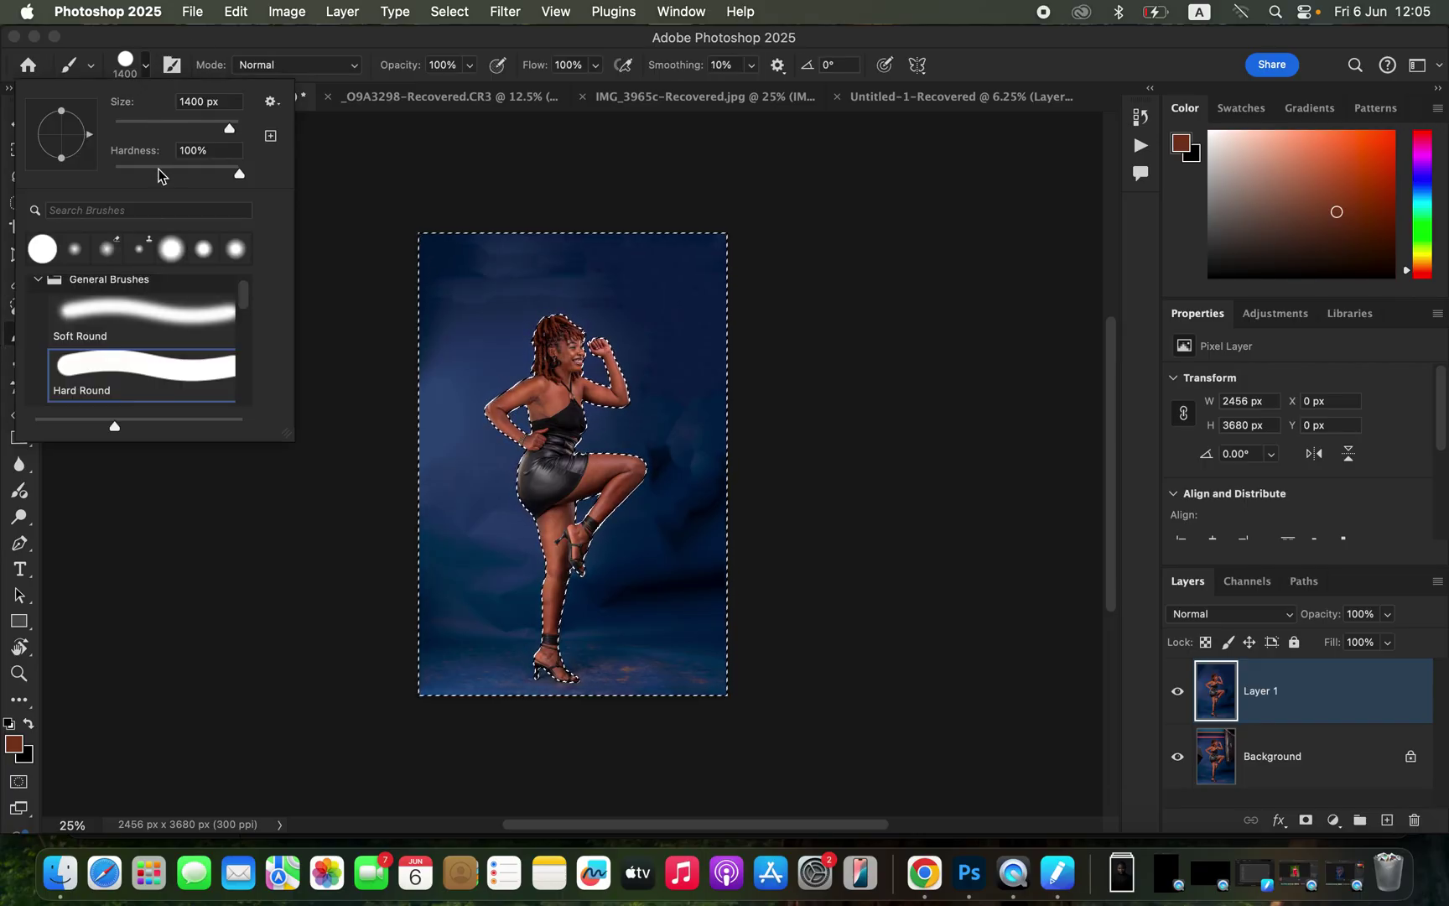
click(132, 306)
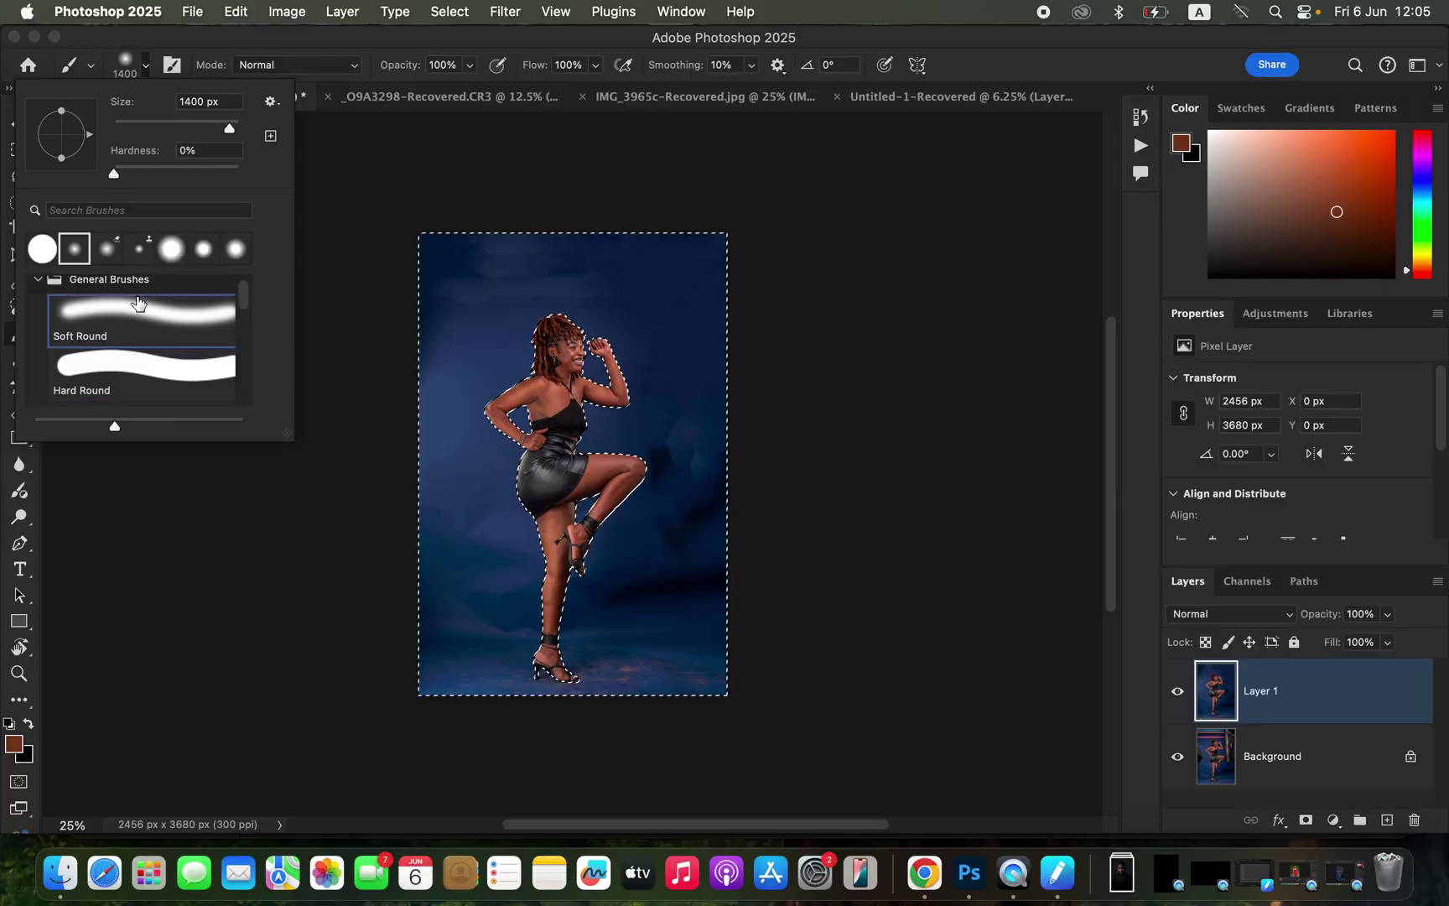
click(327, 40)
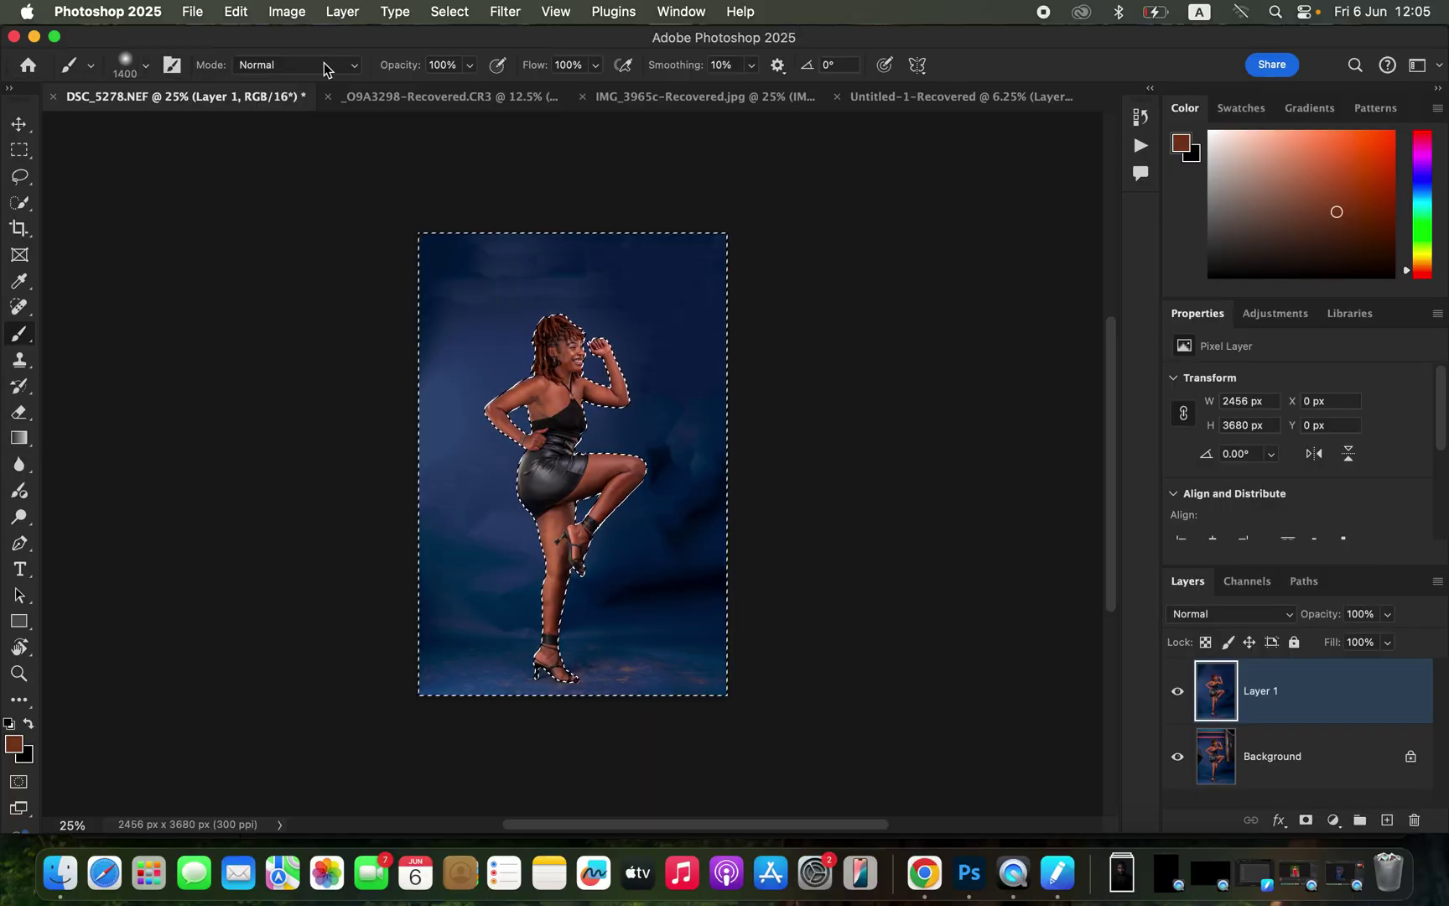
click(471, 67)
drag(434, 90, 433, 94)
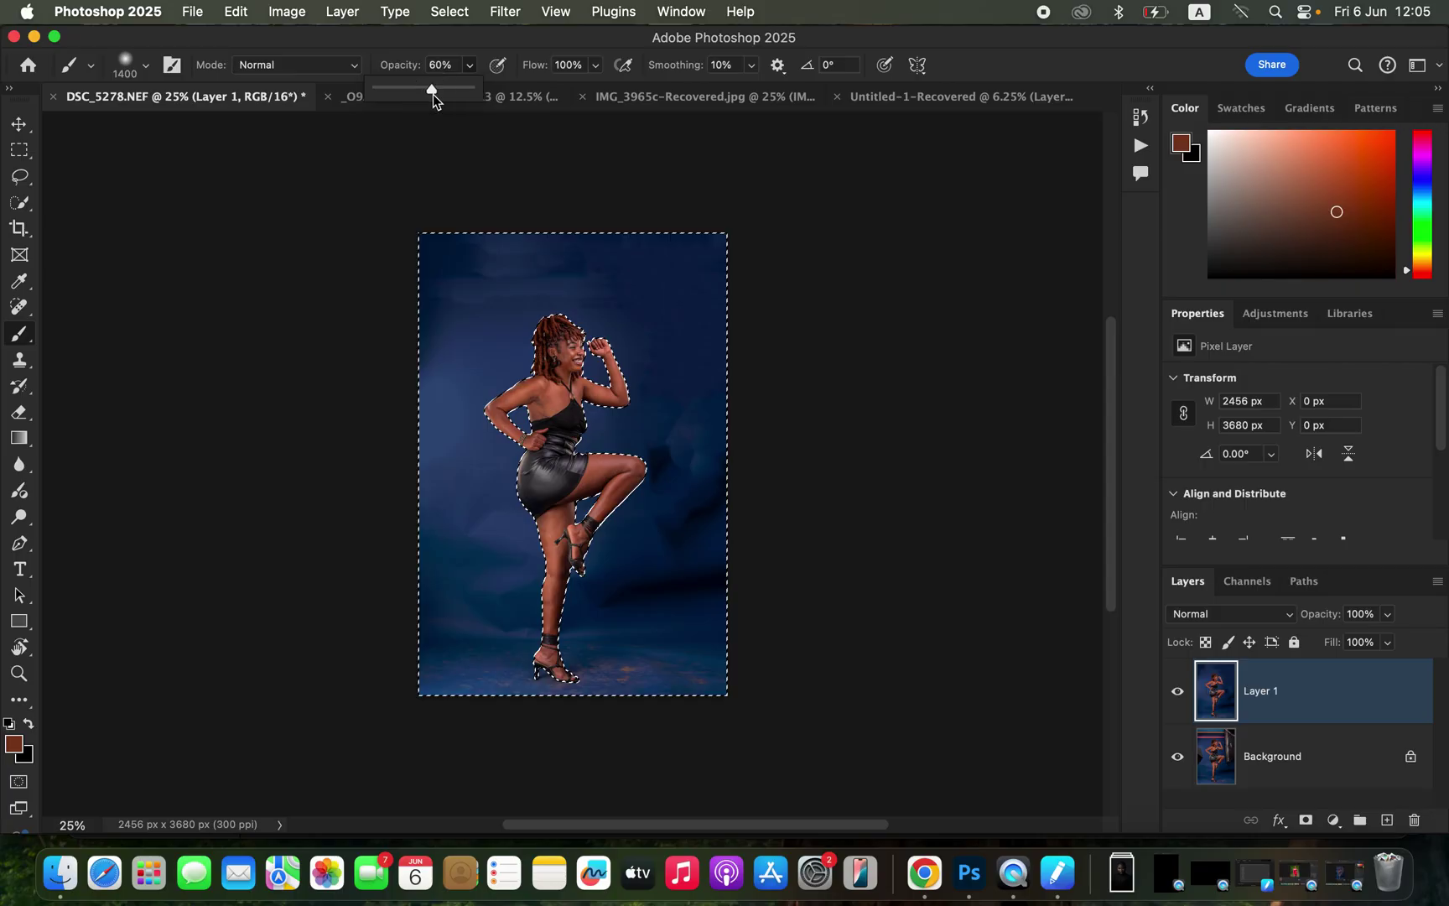
click(570, 52)
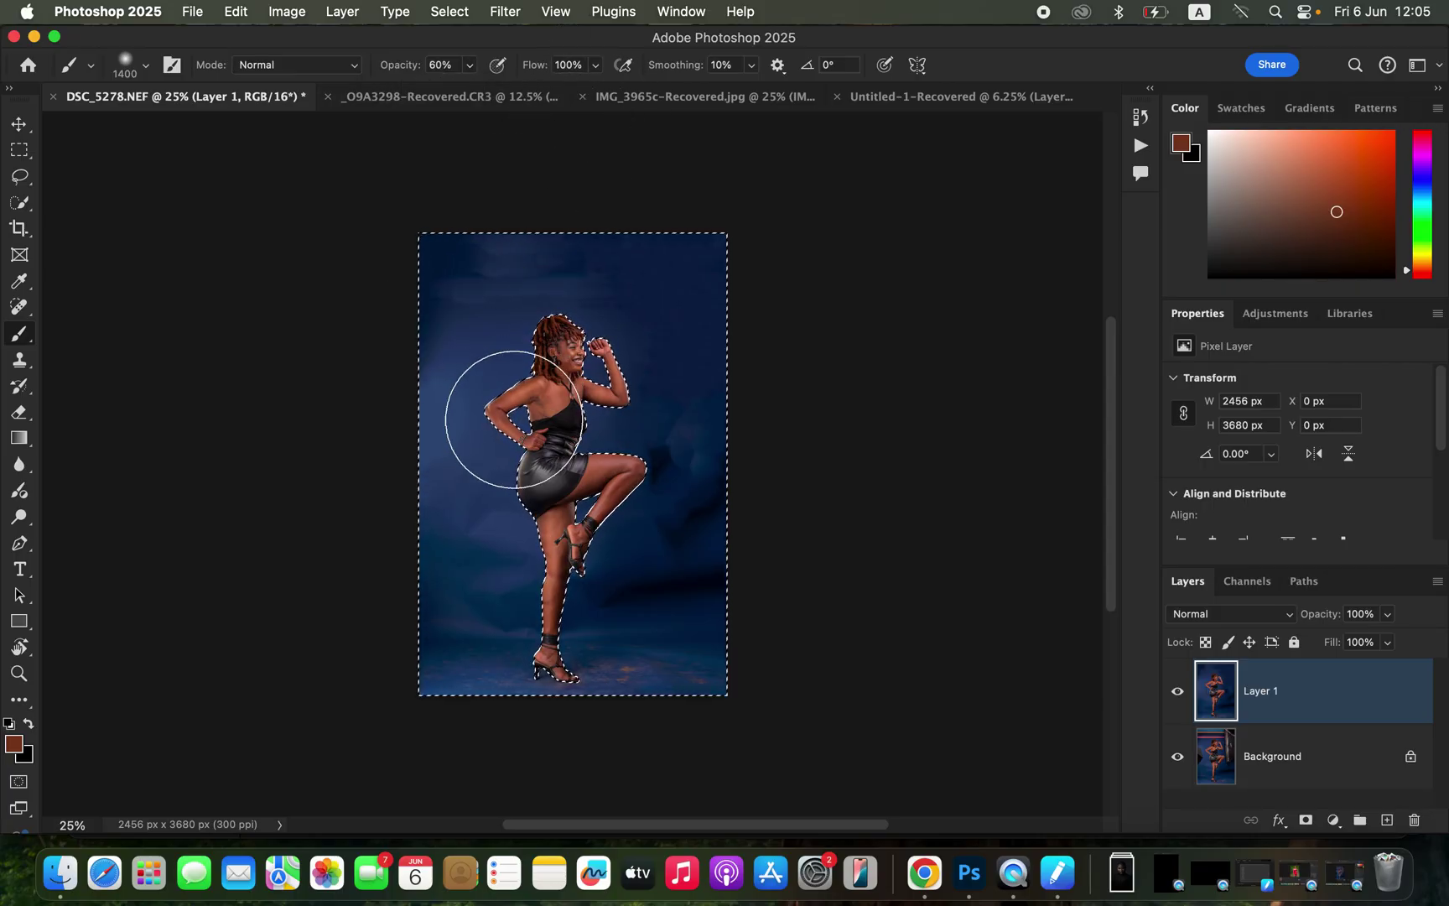
- Smooth the backdrop above and beside the woman by painting with blues sampled next to her head and arm, brush size 1100
key(super+equal)
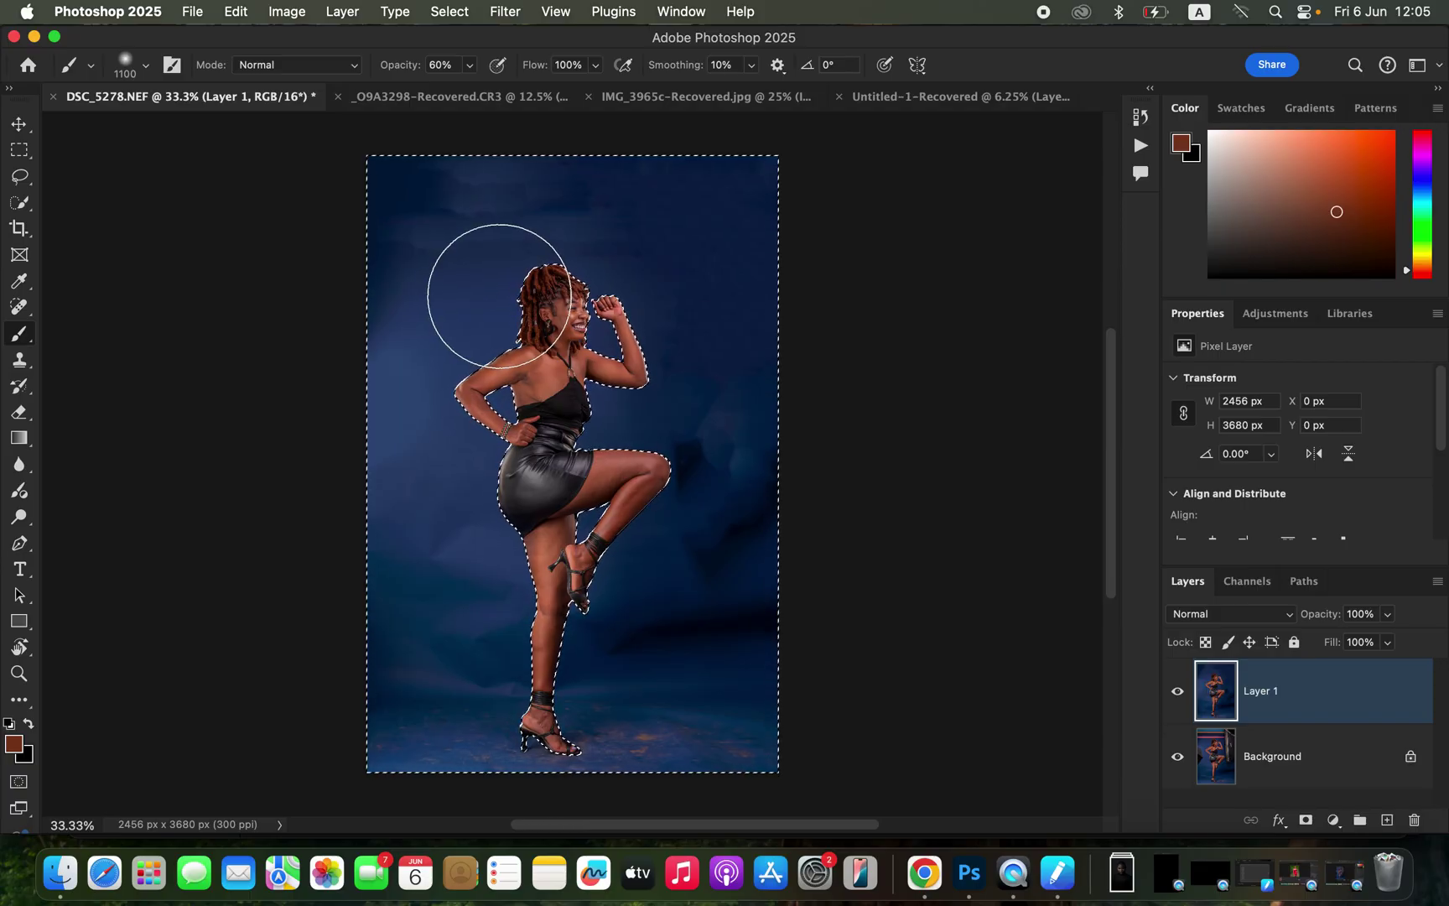
alt+click(502, 301)
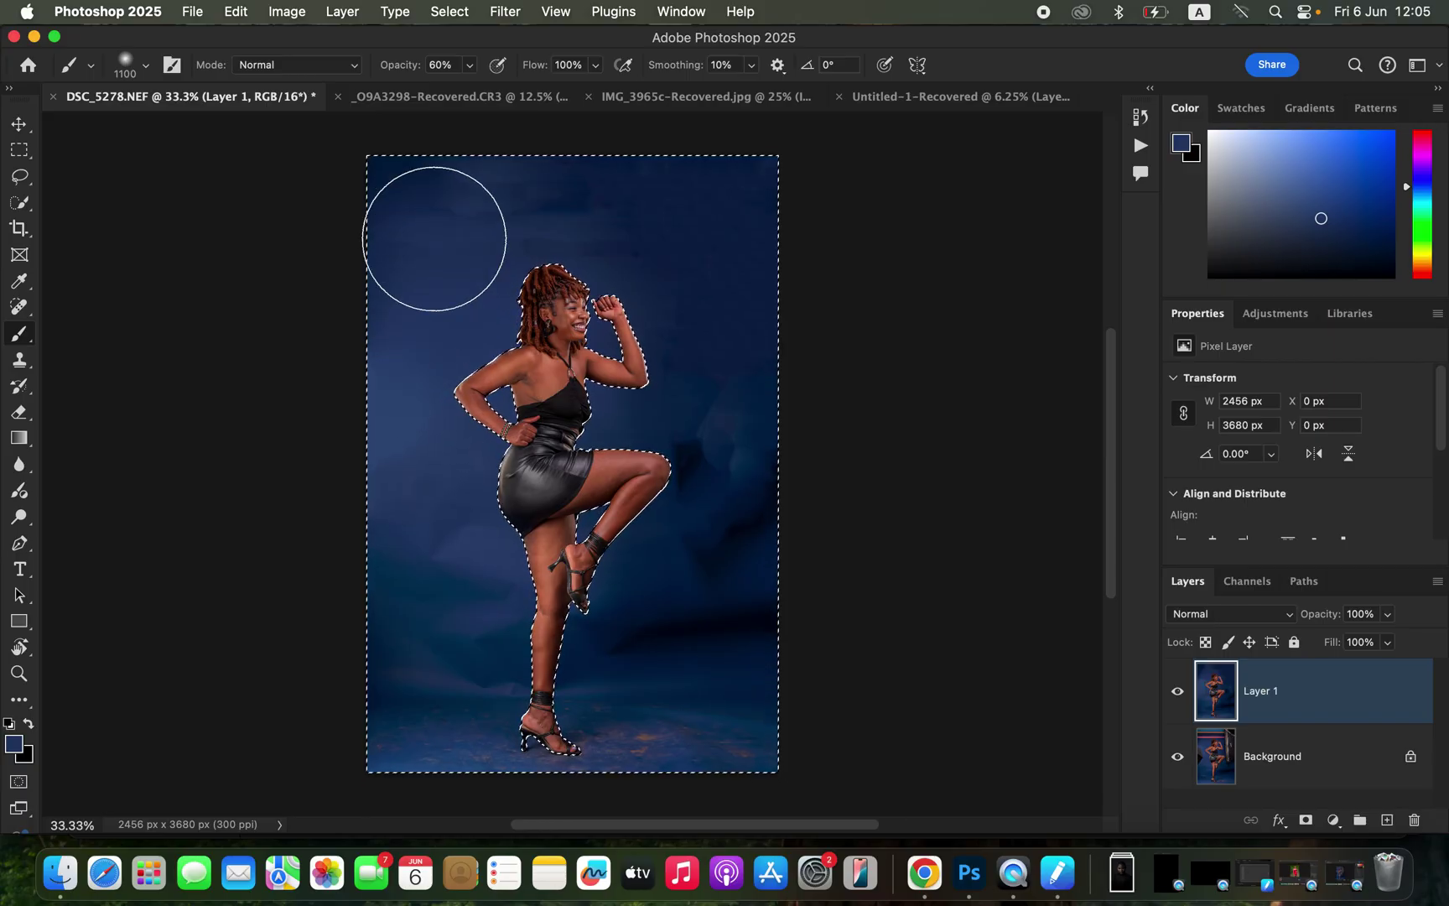
drag(459, 233, 460, 206)
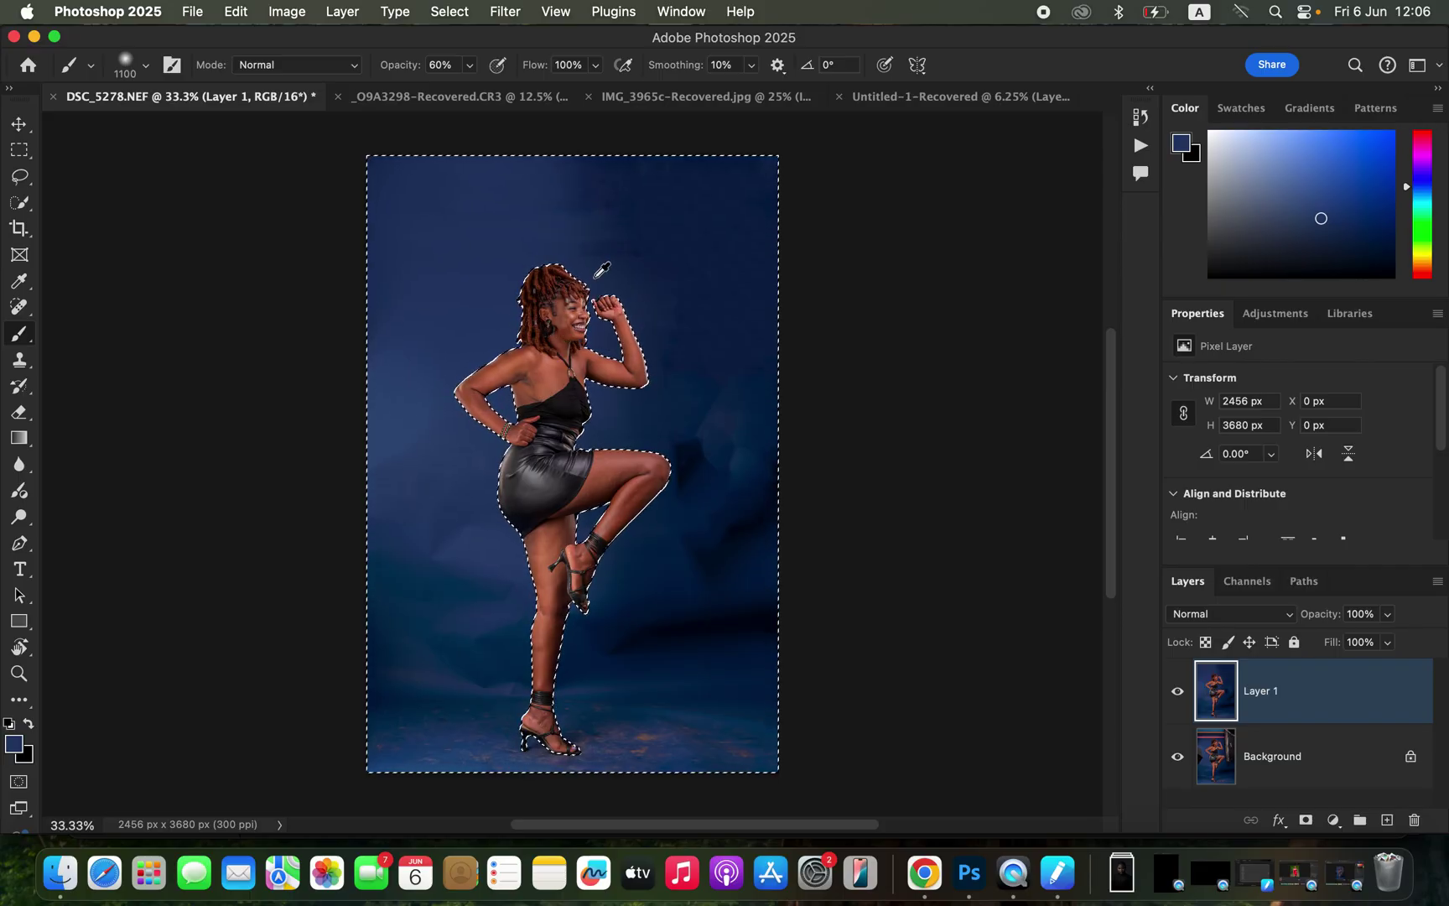
alt+click(594, 274)
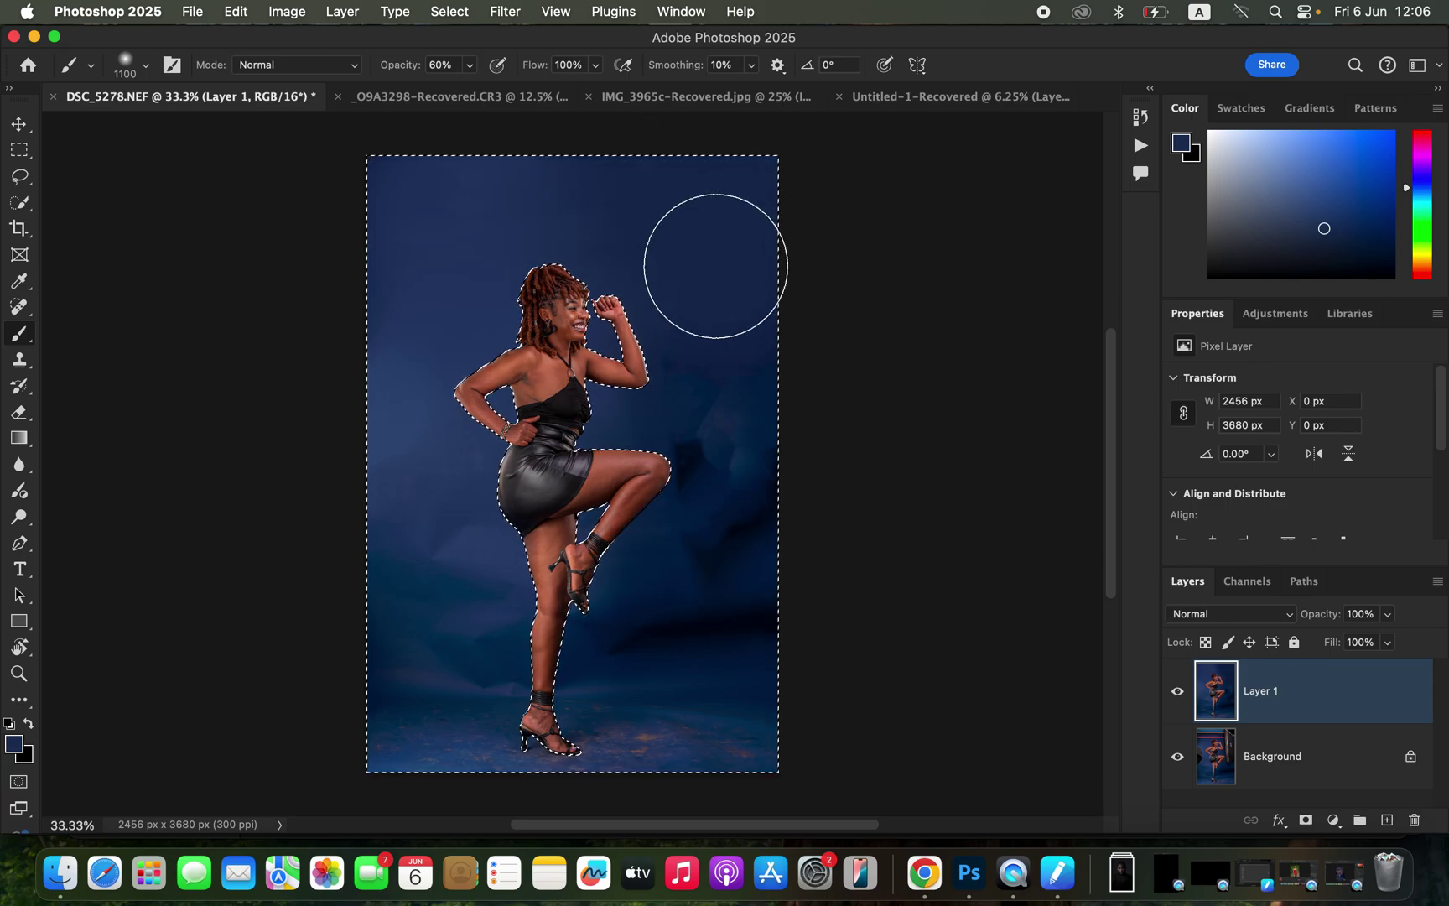
drag(723, 305, 625, 322)
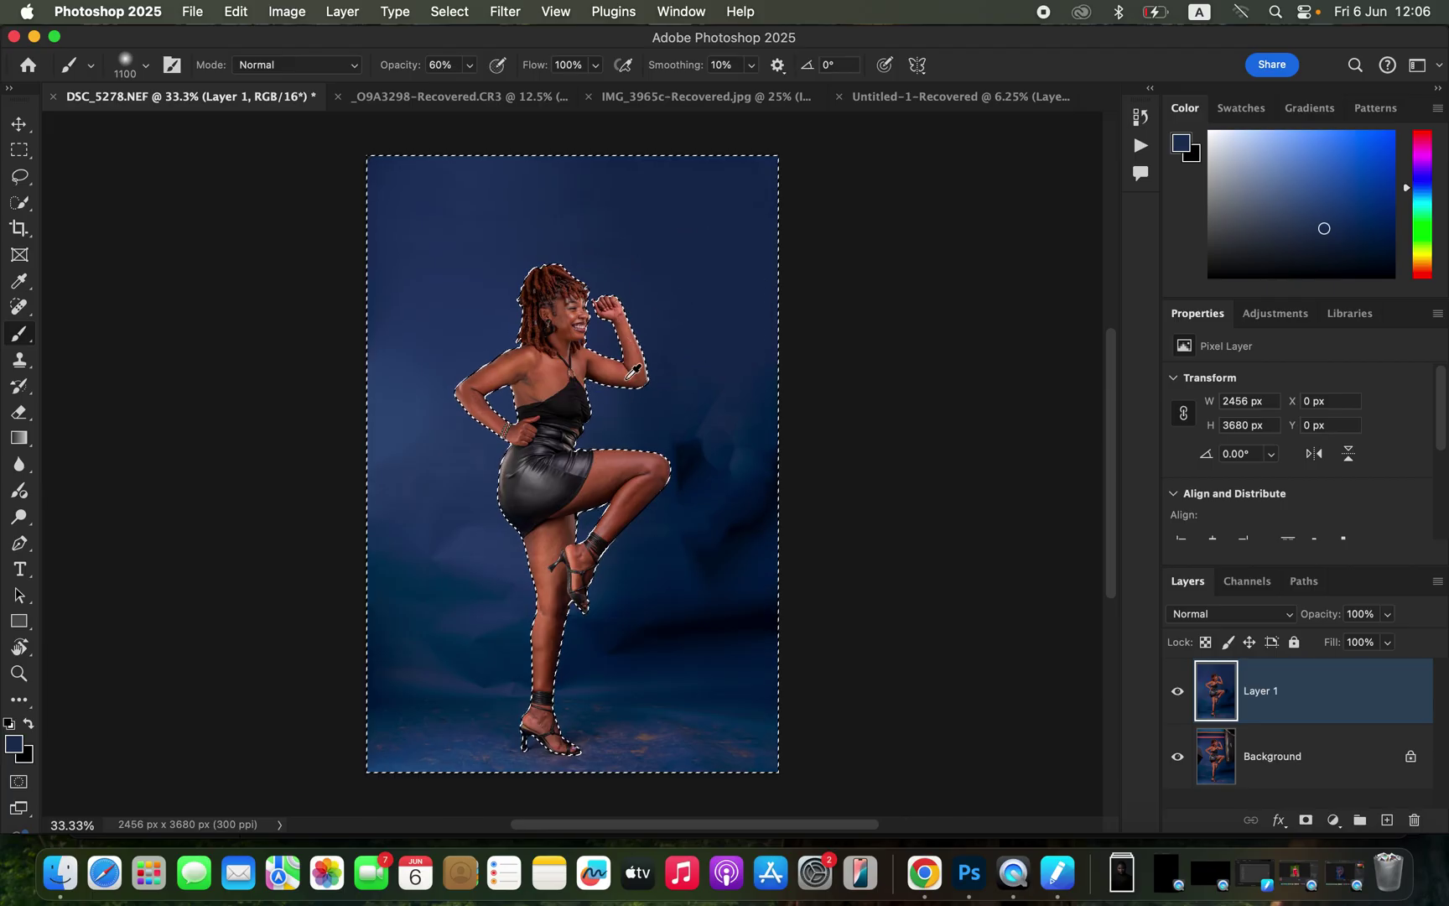
alt+click(614, 401)
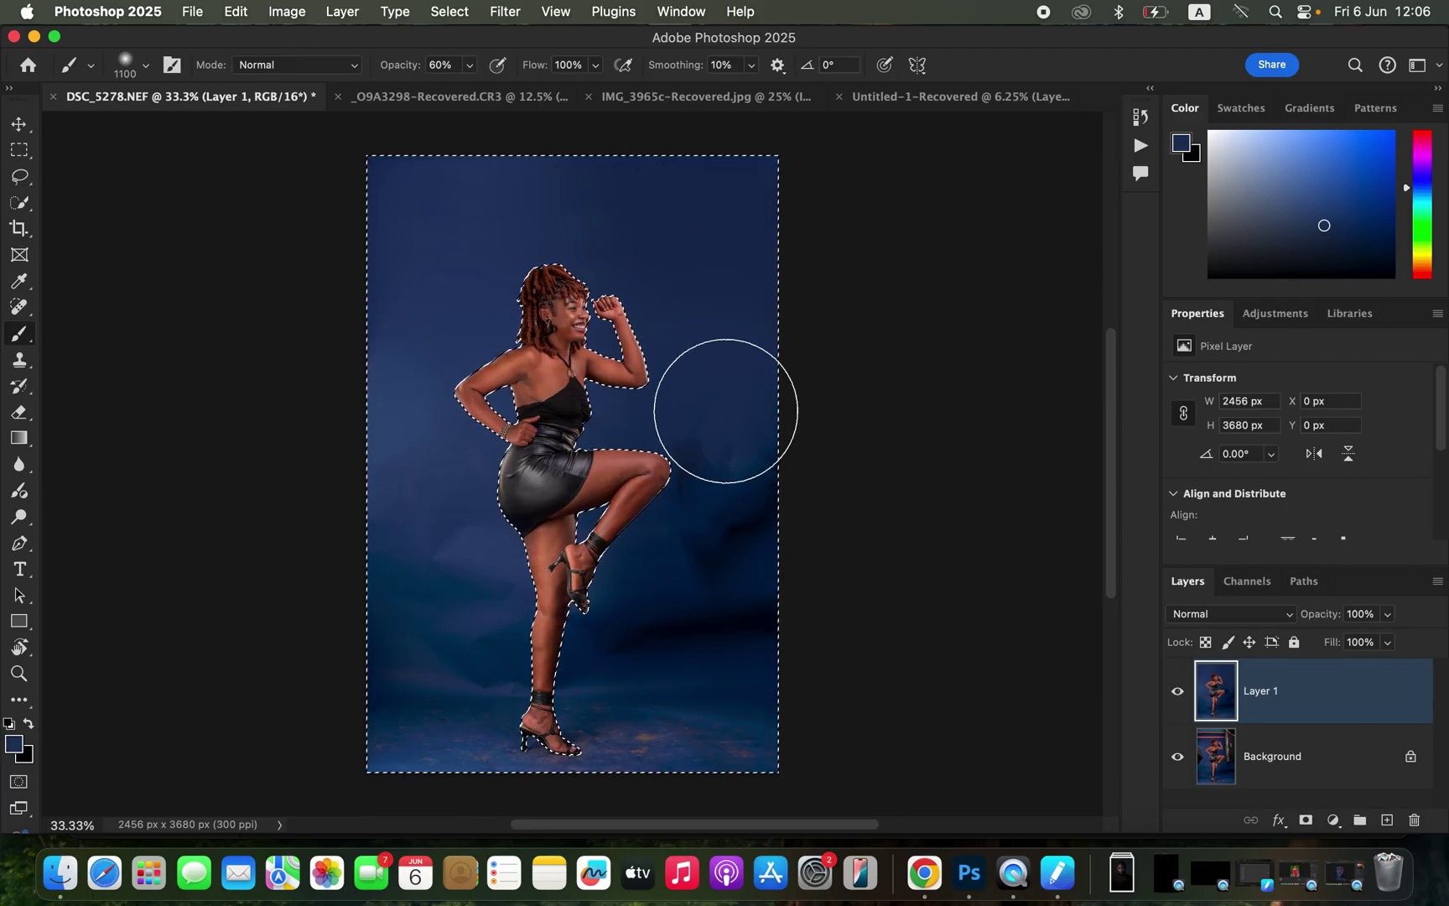
drag(719, 428, 723, 446)
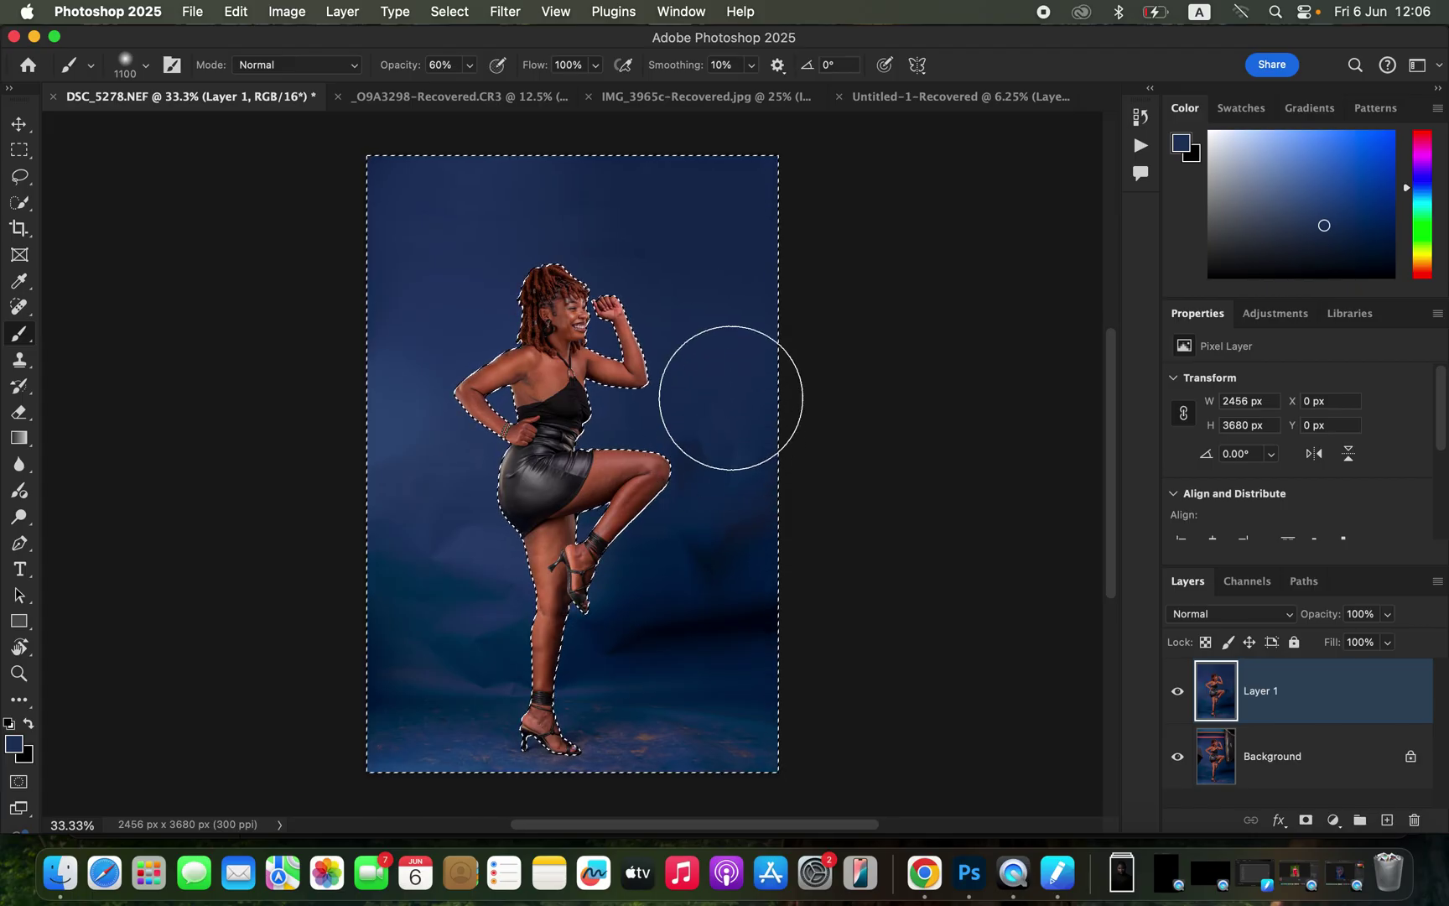
- Reduce the brush size to 800 and paint over the uneven backdrop around her legs and along the left side with sampled blues
key(bracketleft)
key(bracketleft)
key(bracketleft)
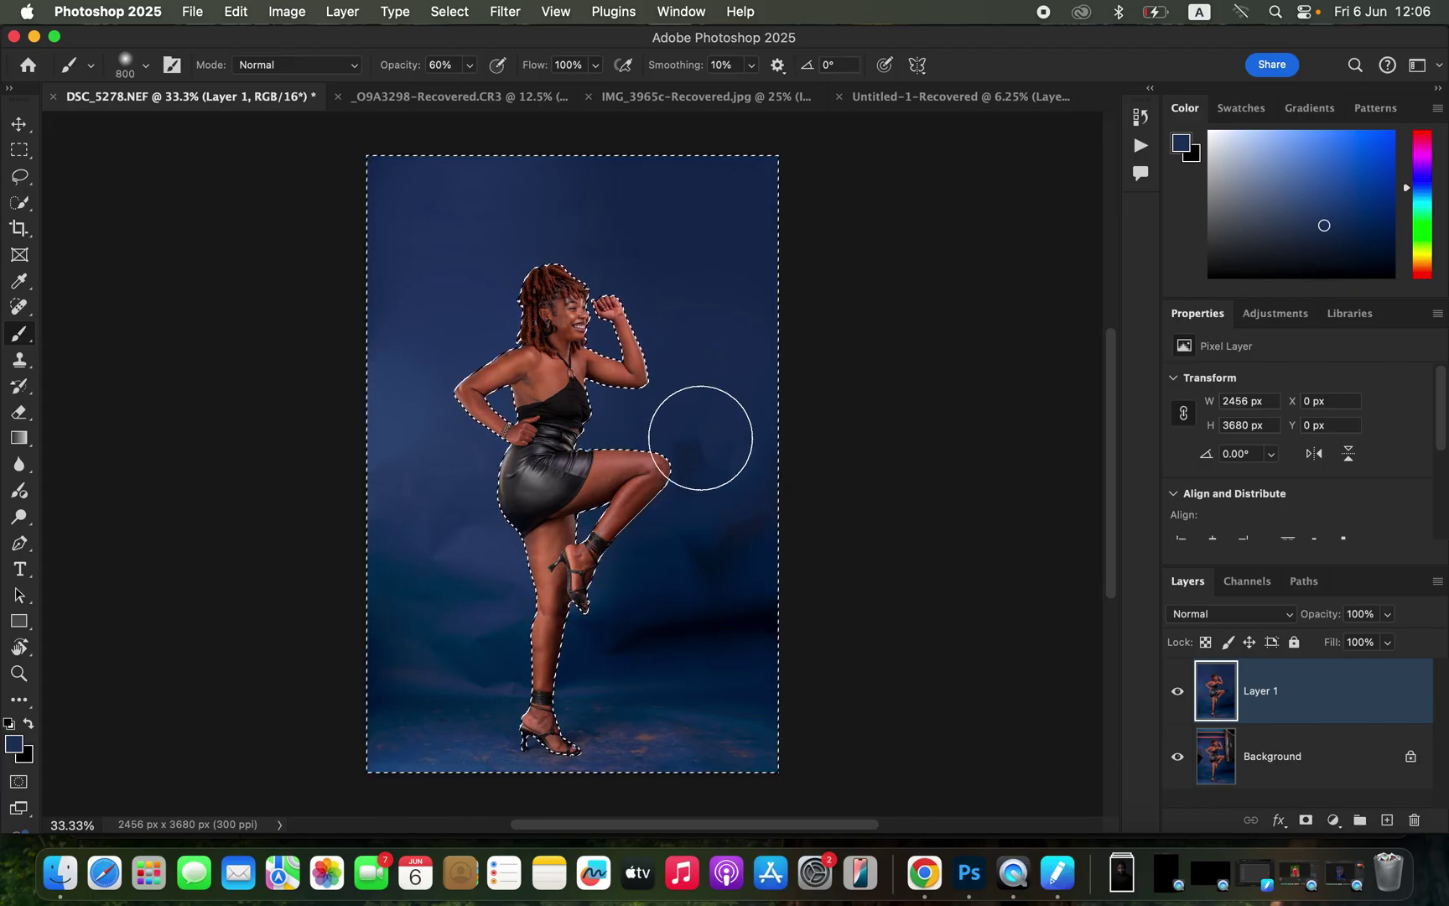
alt+click(646, 523)
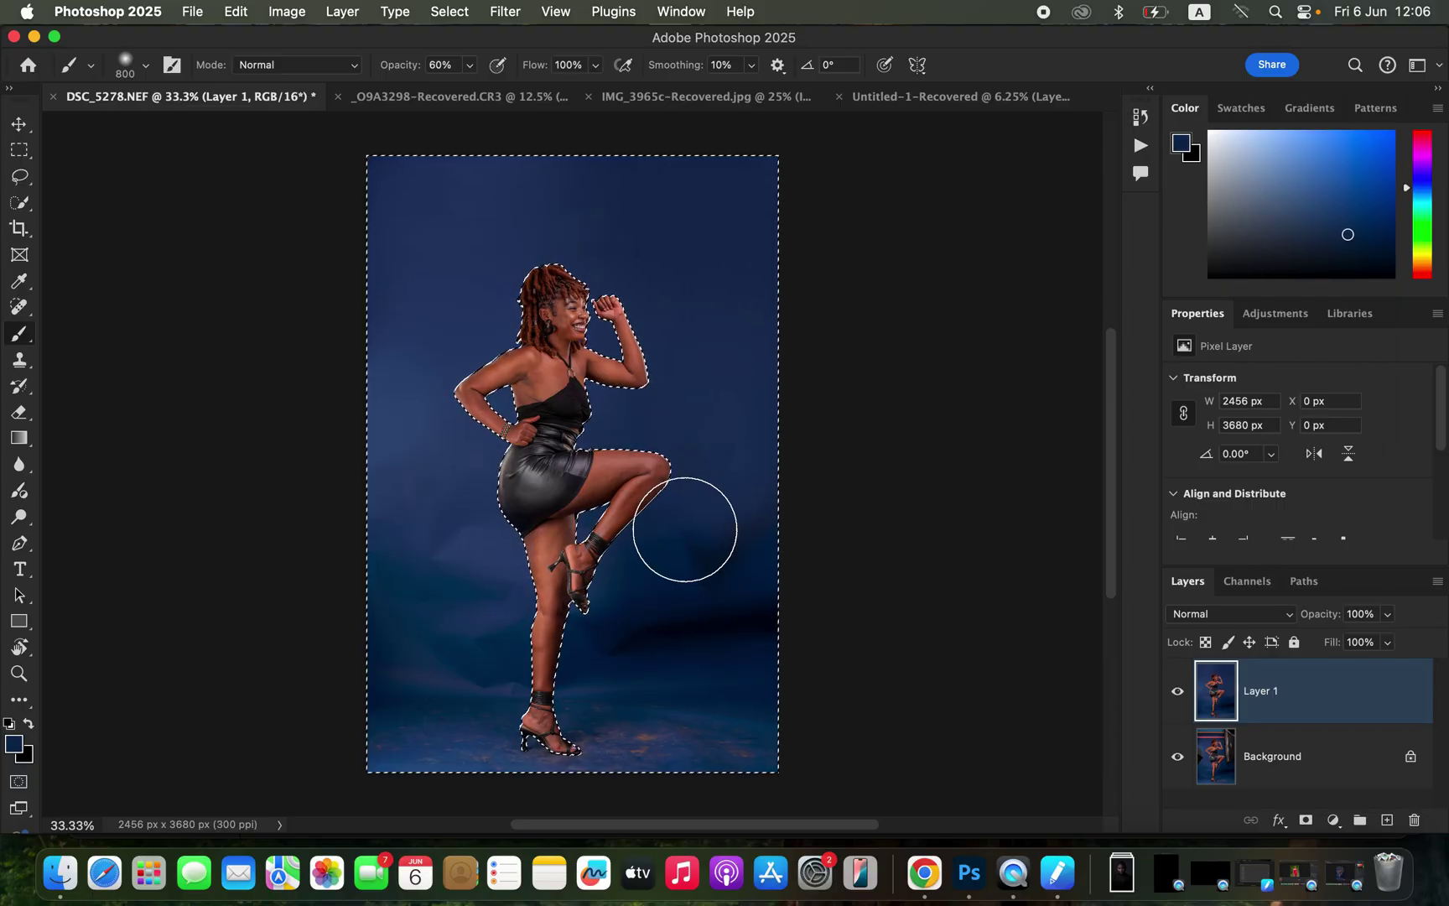
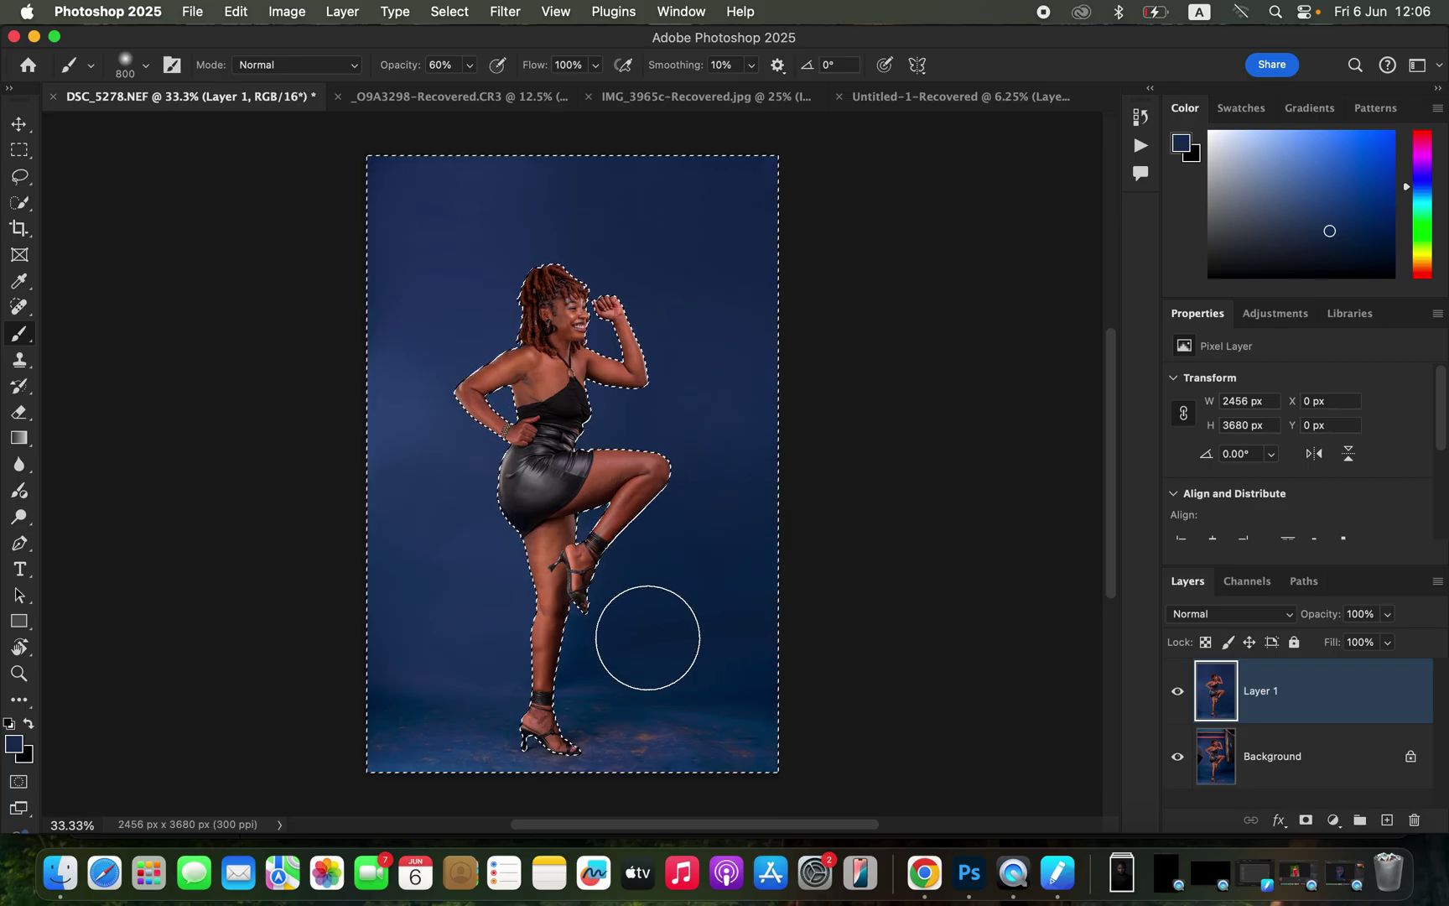
alt+click(395, 201)
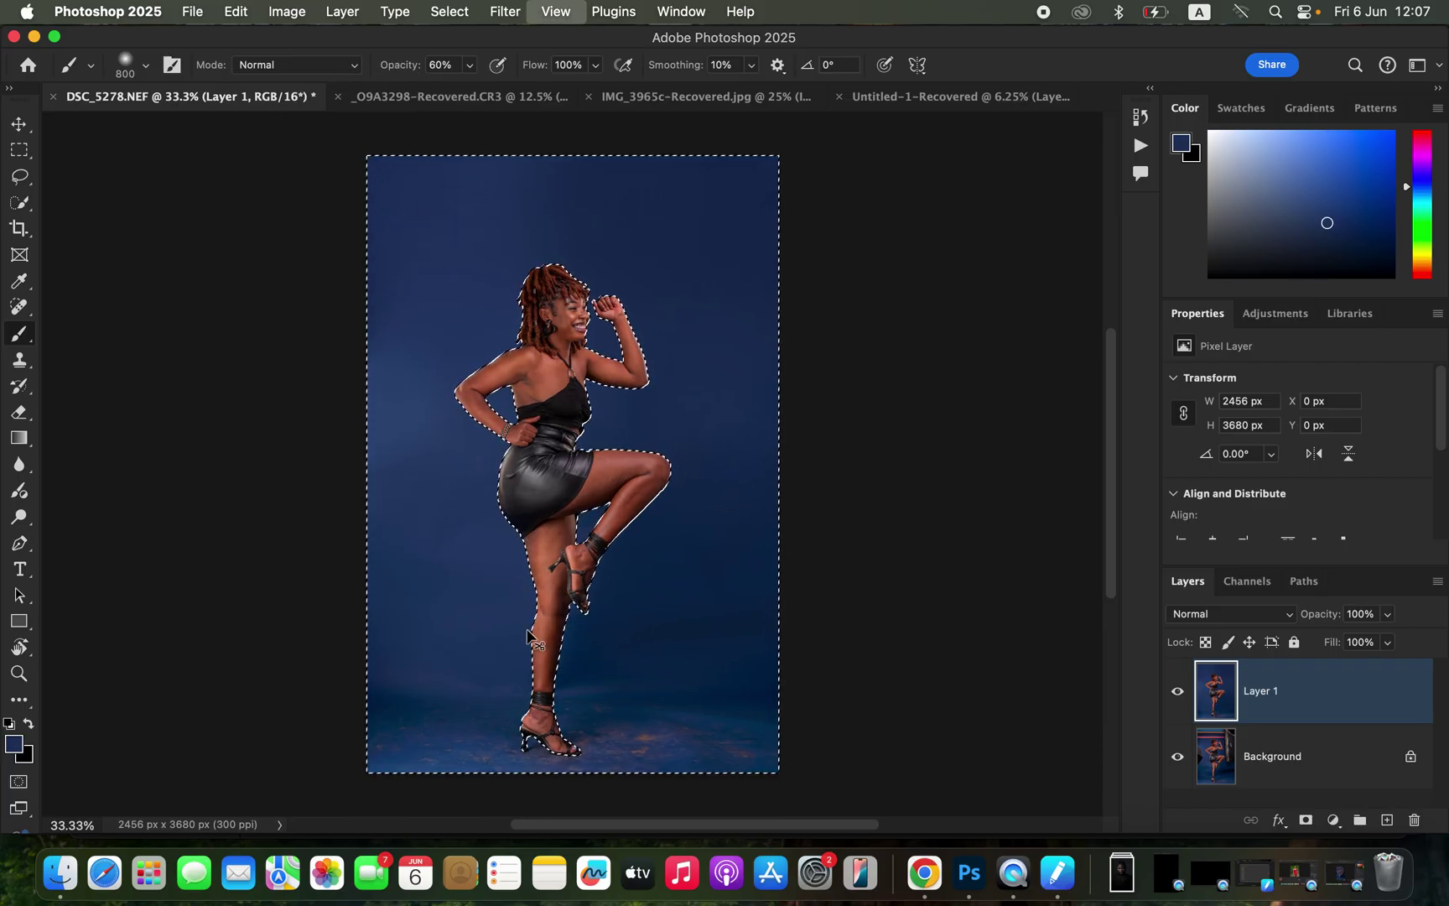
- Reduce the brush size to 250 and paint over the stained floor on both sides of the standing foot with sampled floor blues
key(super+equal)
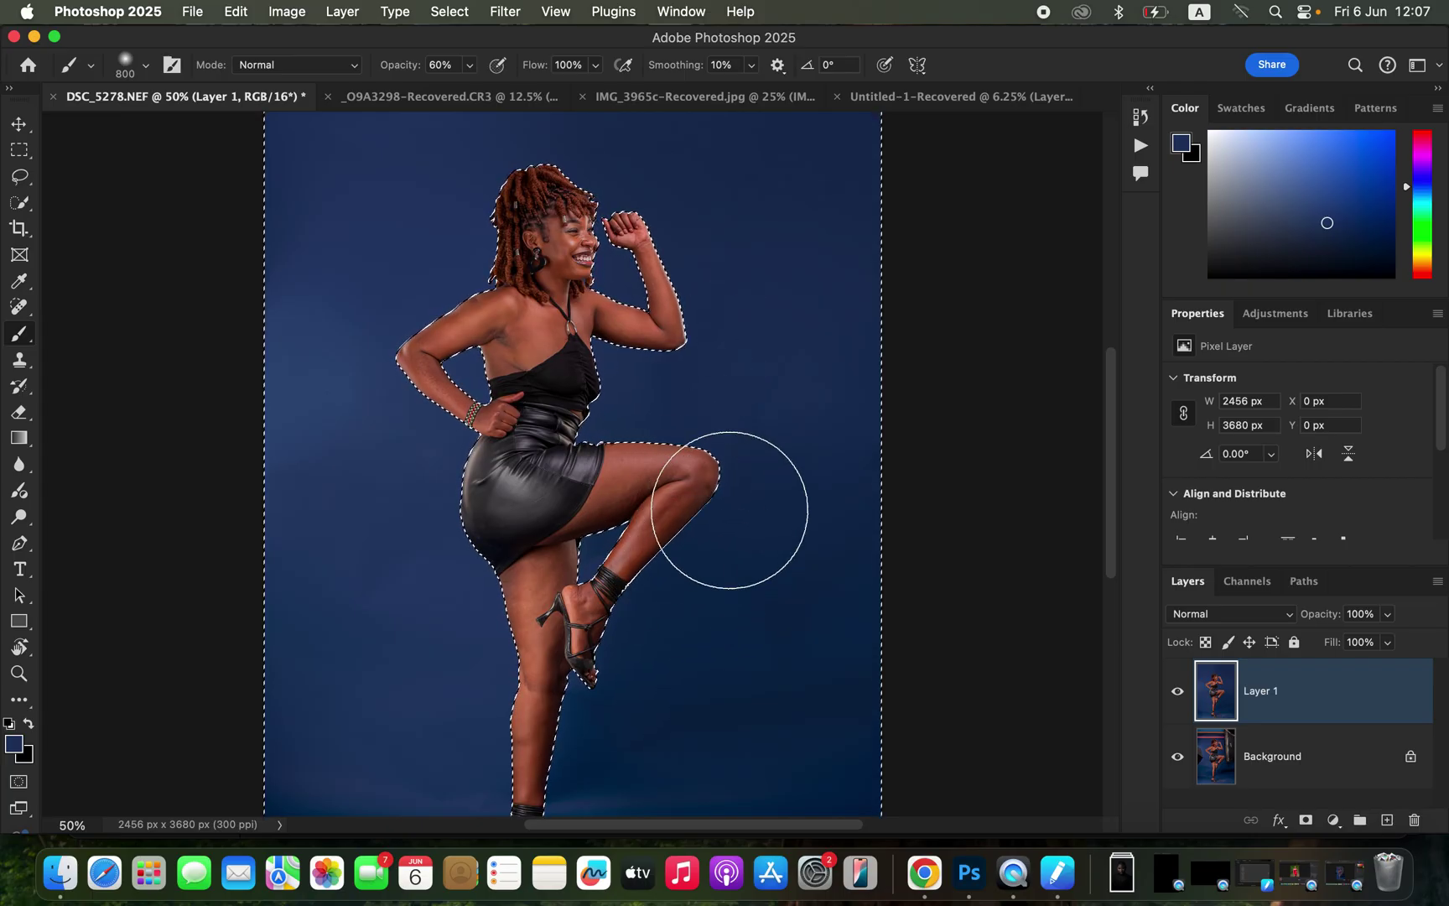
drag(723, 604, 705, 321)
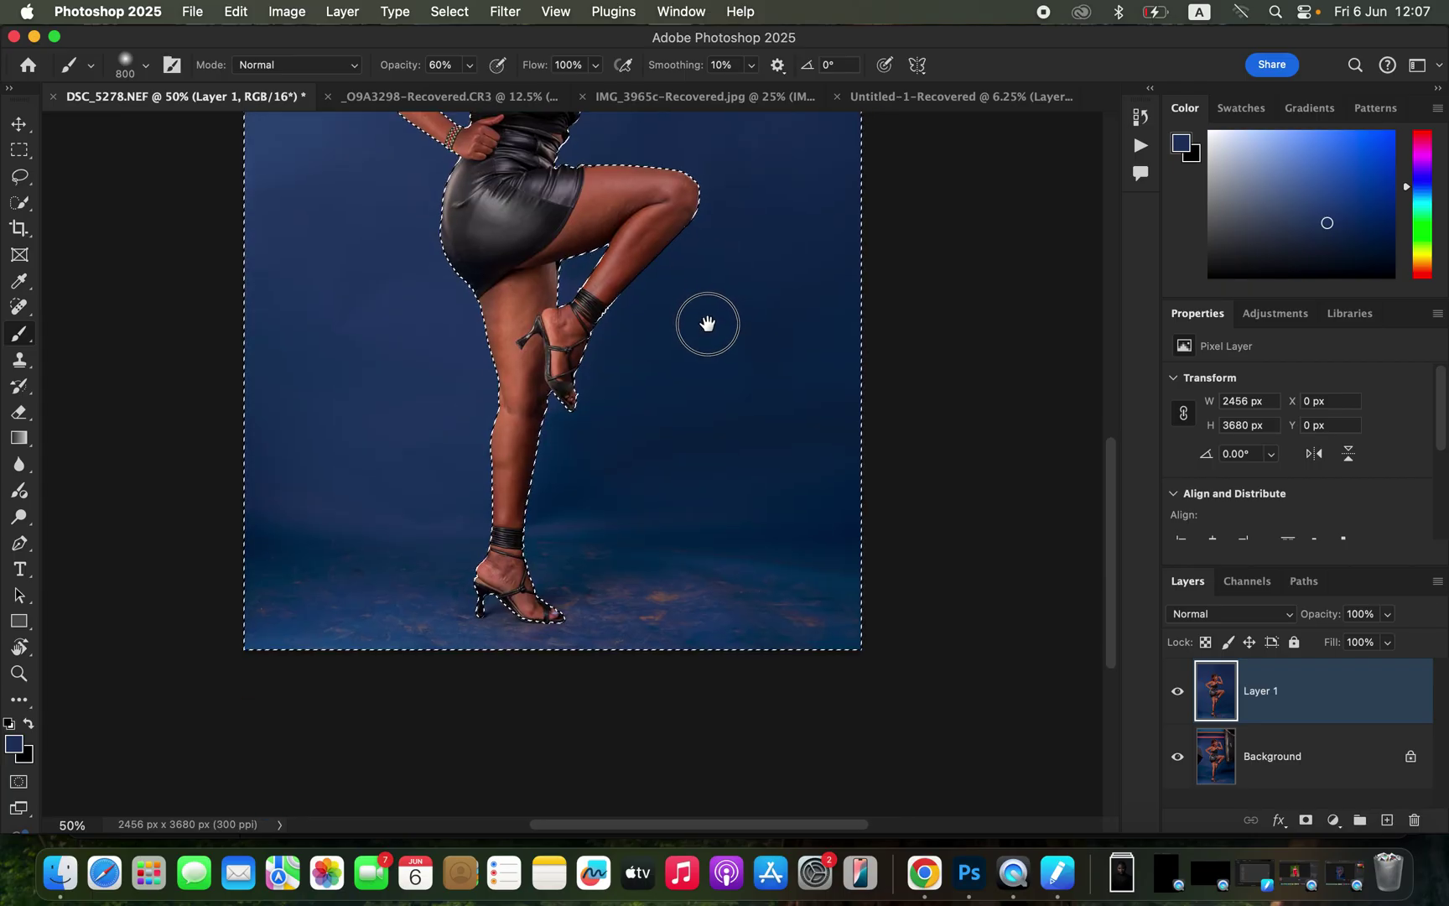
alt+click(389, 335)
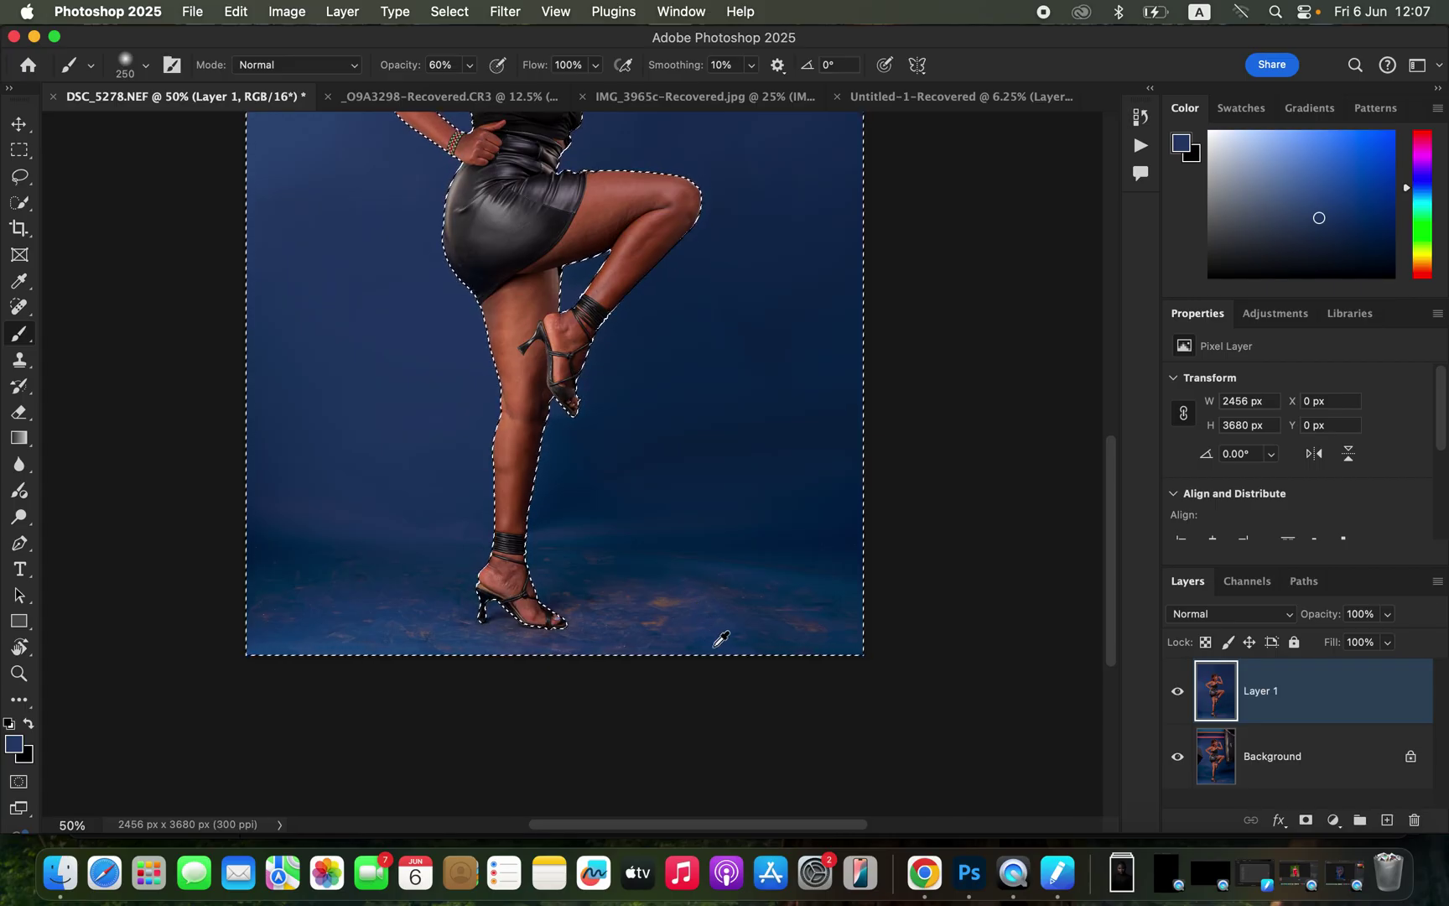
alt+click(307, 629)
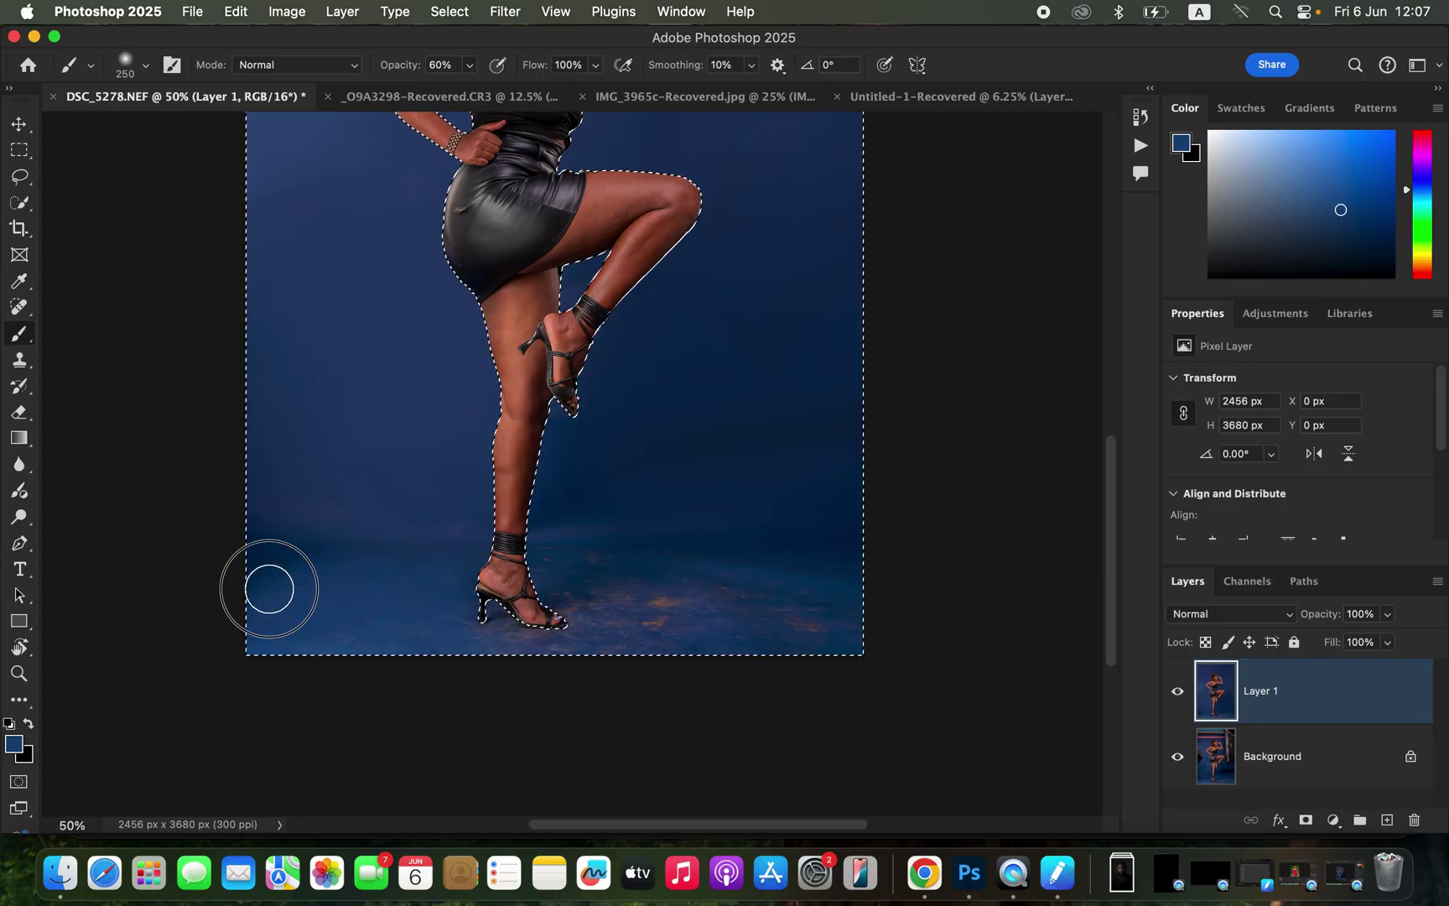
alt+click(590, 582)
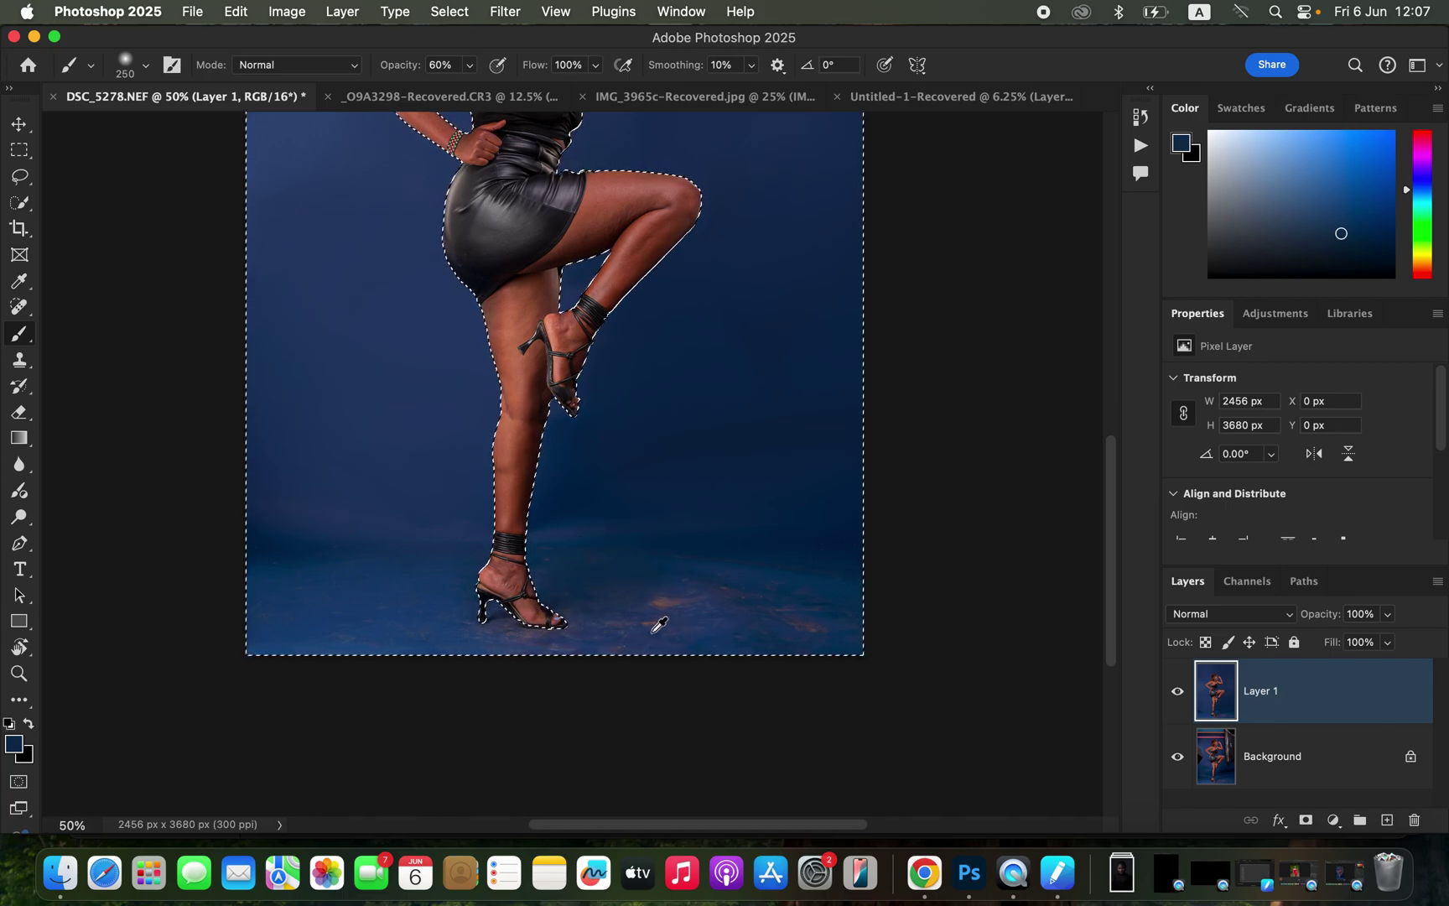
alt+click(727, 640)
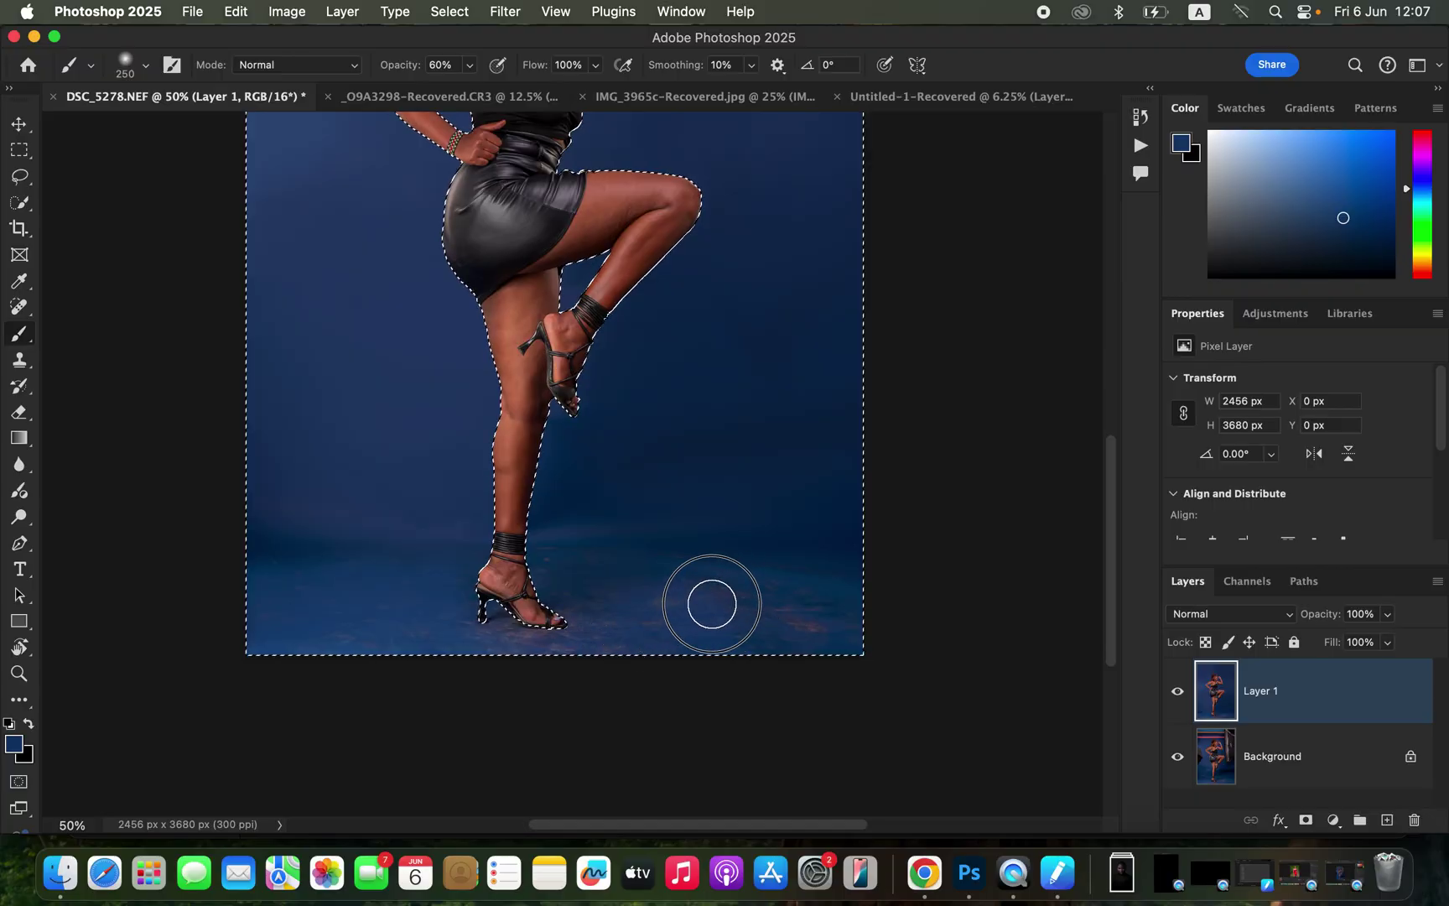
mouse_move(712, 607)
mouse_down()
mouse_move(841, 621)
mouse_move(640, 608)
mouse_move(620, 628)
mouse_up()
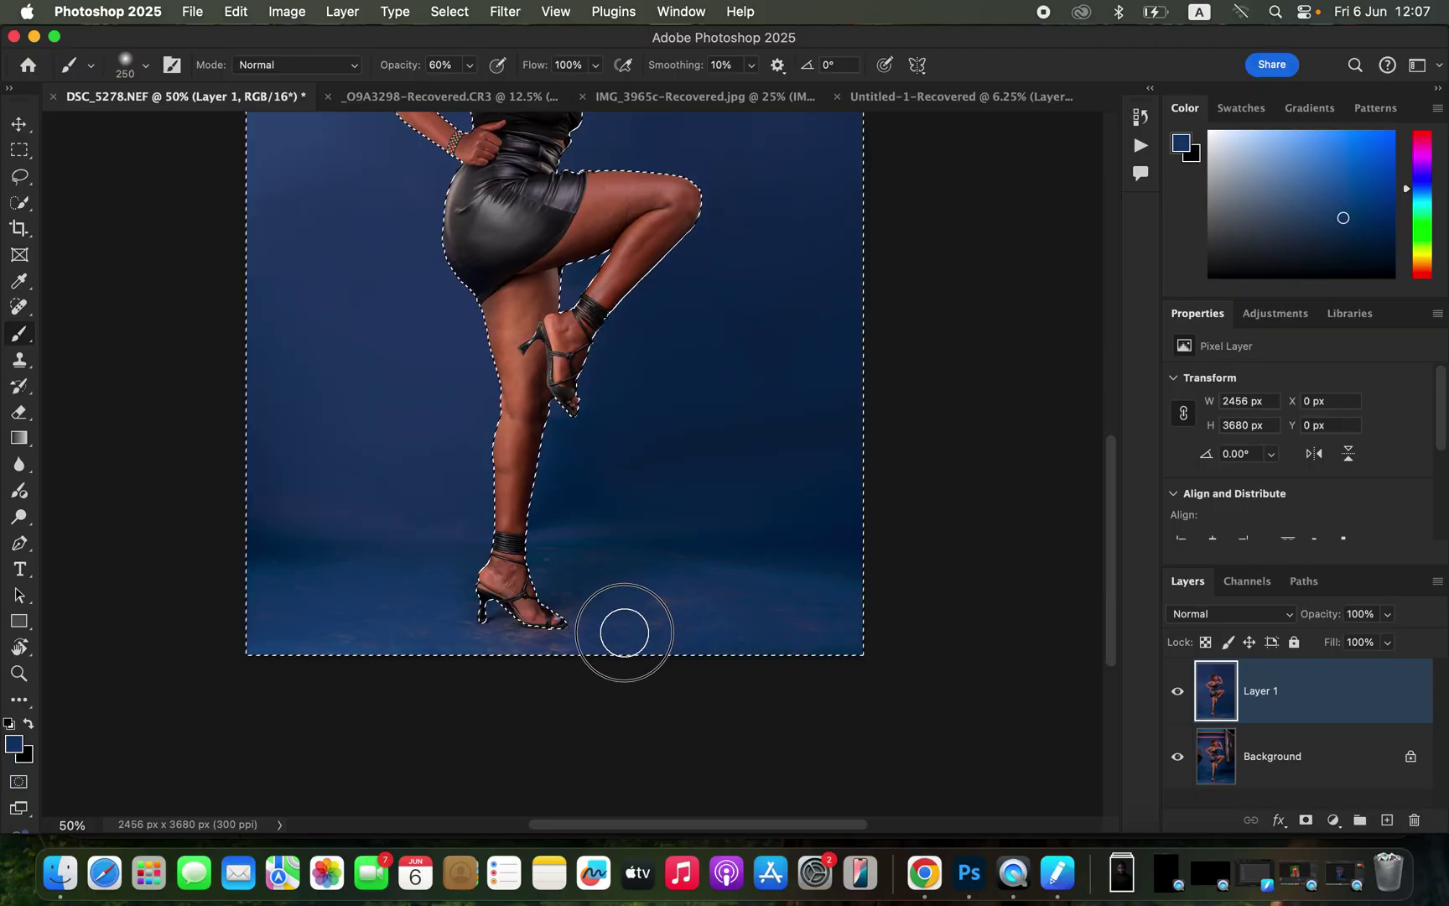
- Reduce the brush size to 150 and paint out the floor marks around the standing shoe and along the image's lower edge with nearby blues
key(bracketleft)
key(bracketleft)
key(bracketleft)
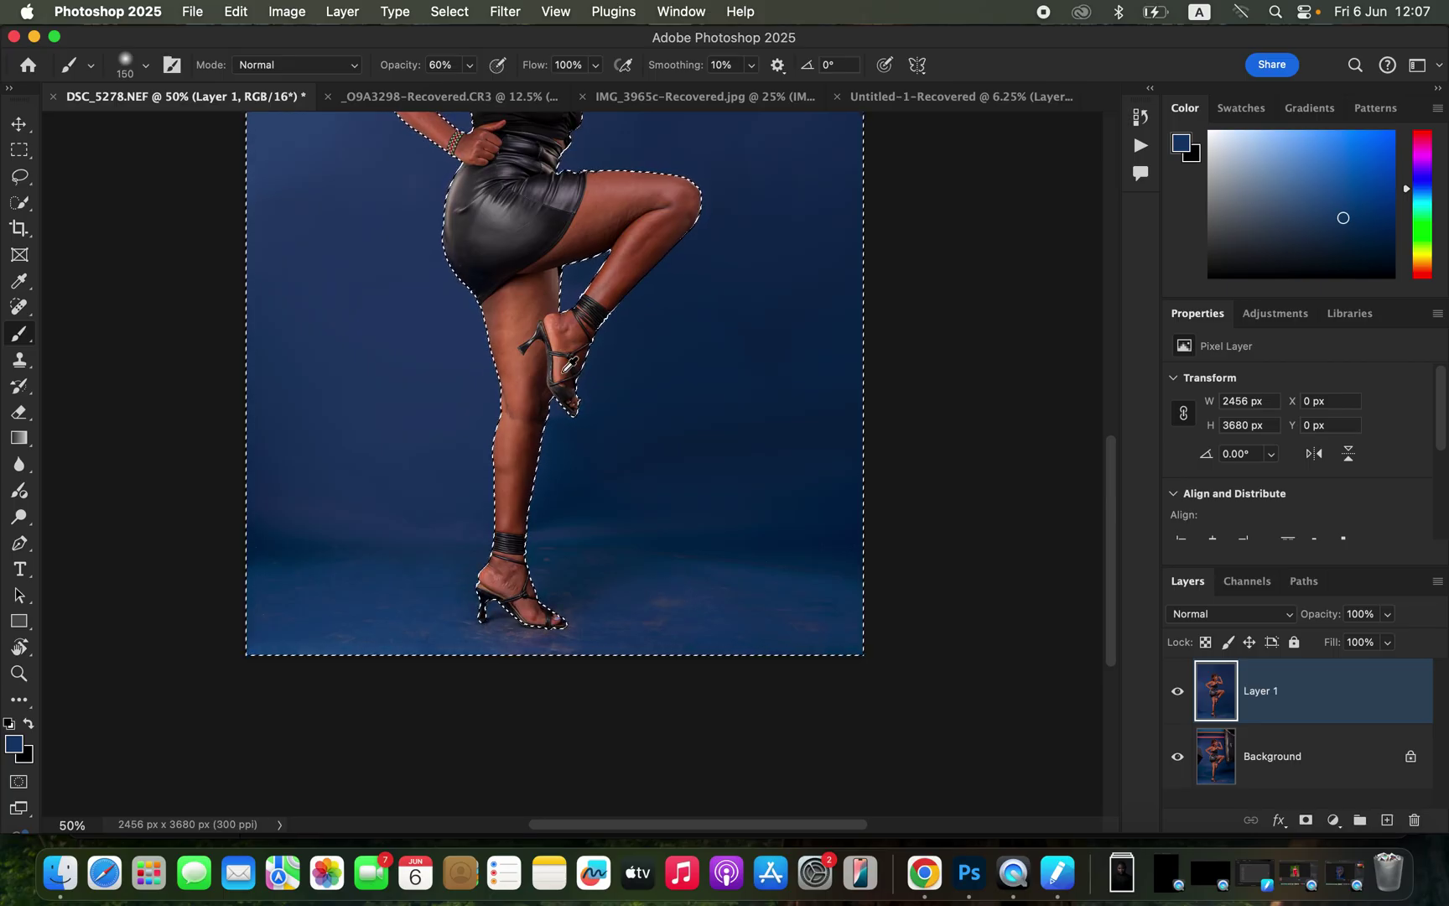
alt+click(570, 562)
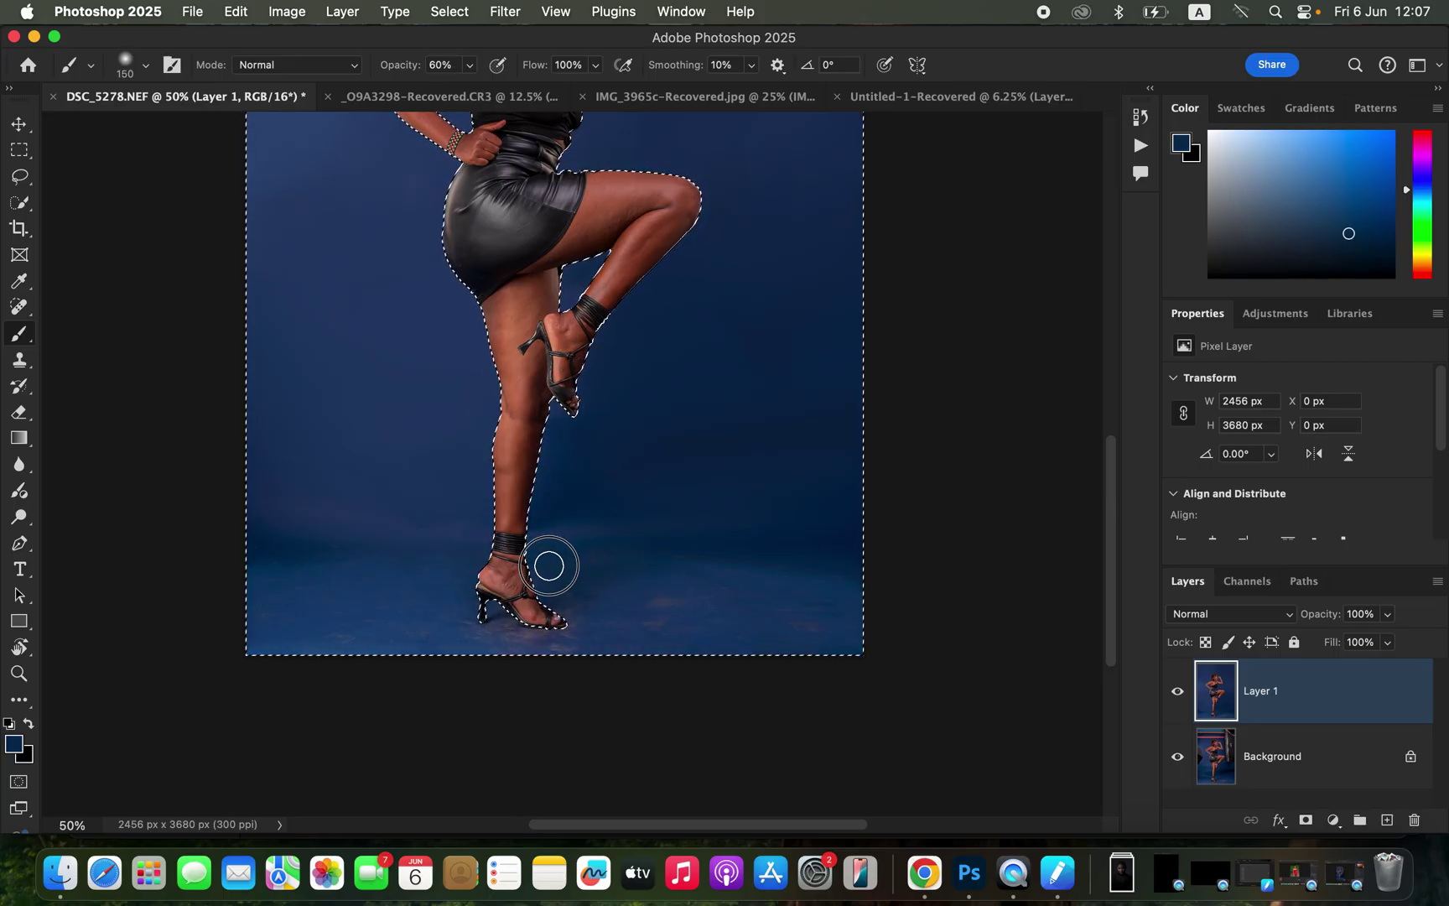
alt+click(564, 592)
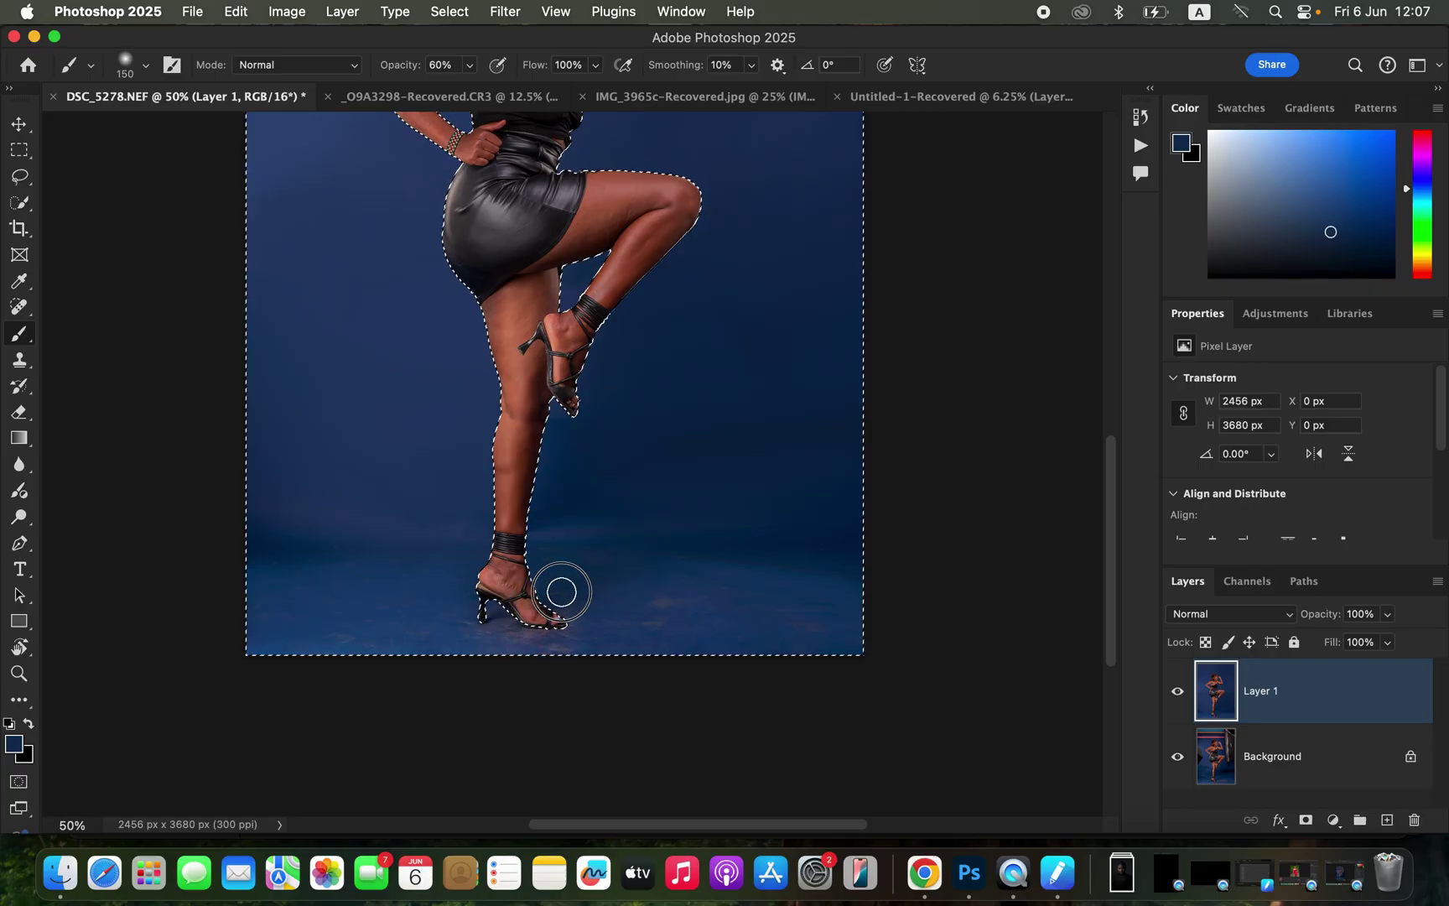
alt+click(692, 617)
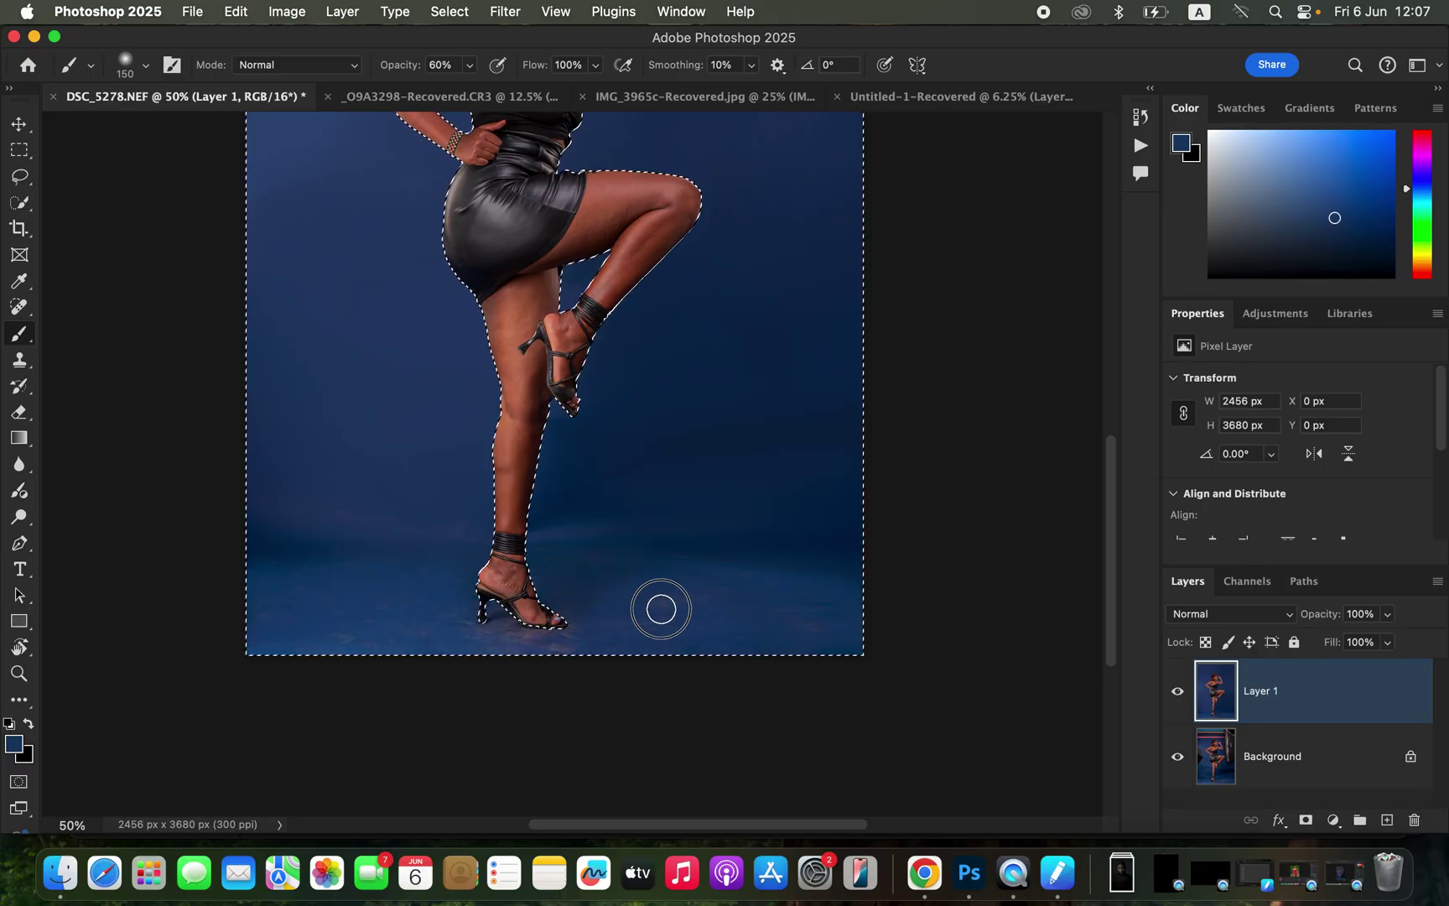
alt+click(597, 637)
alt+click(589, 644)
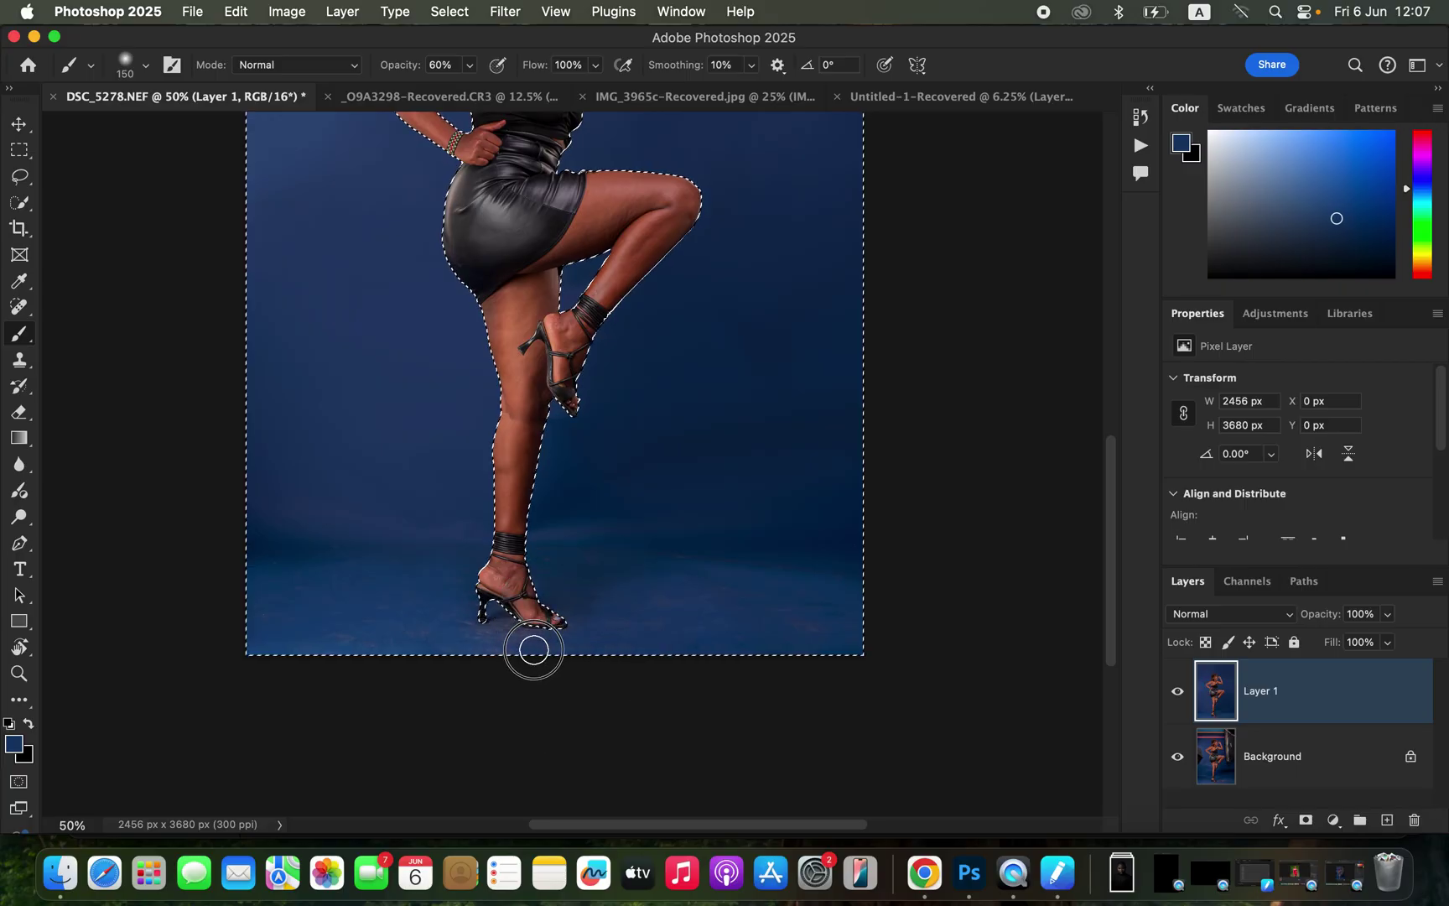
alt+click(511, 642)
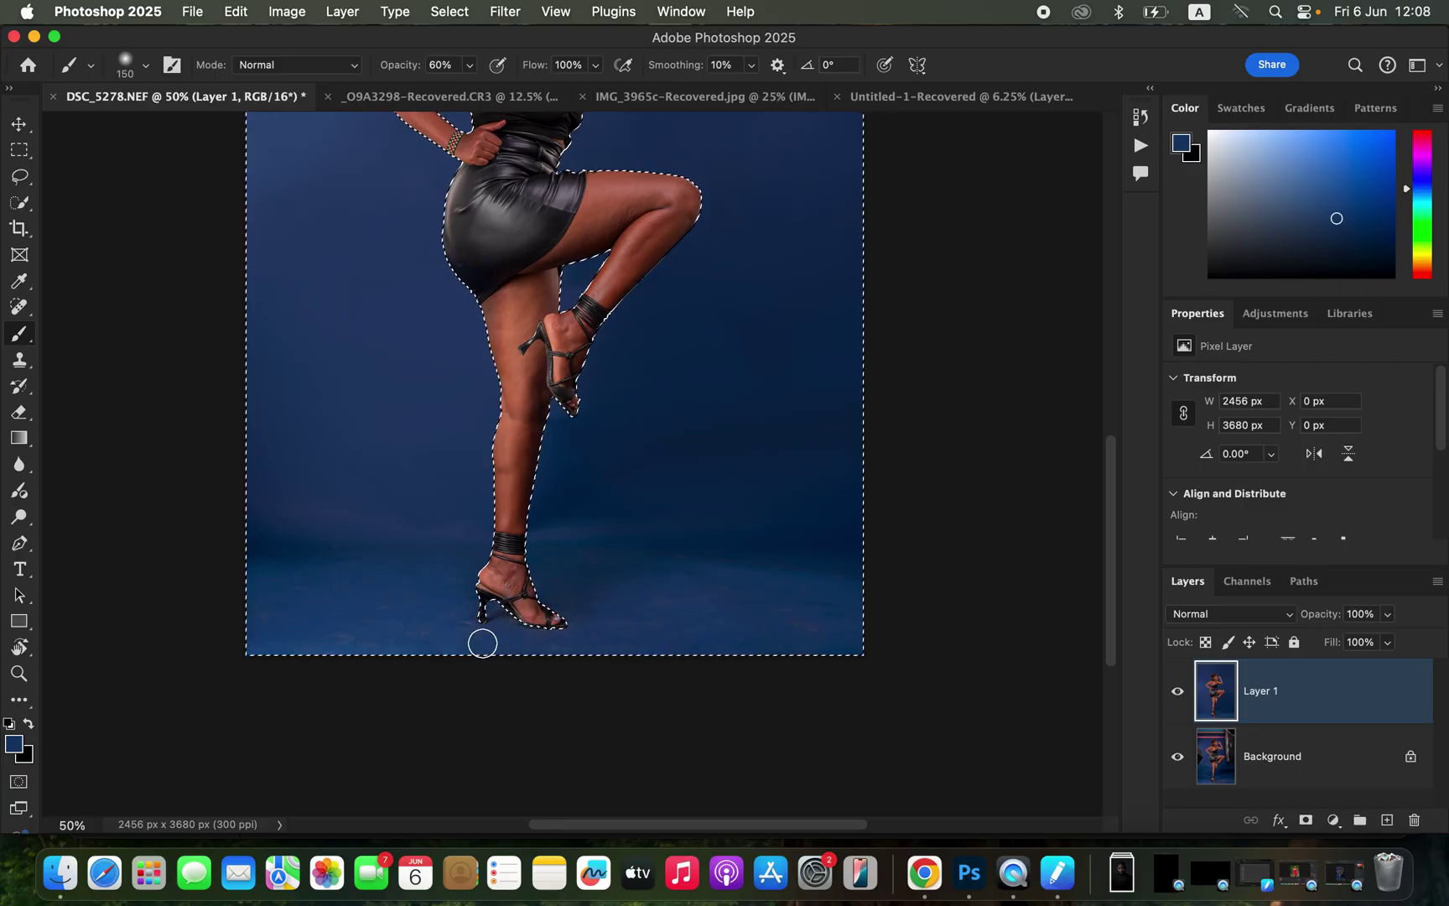
alt+click(441, 643)
alt+click(423, 643)
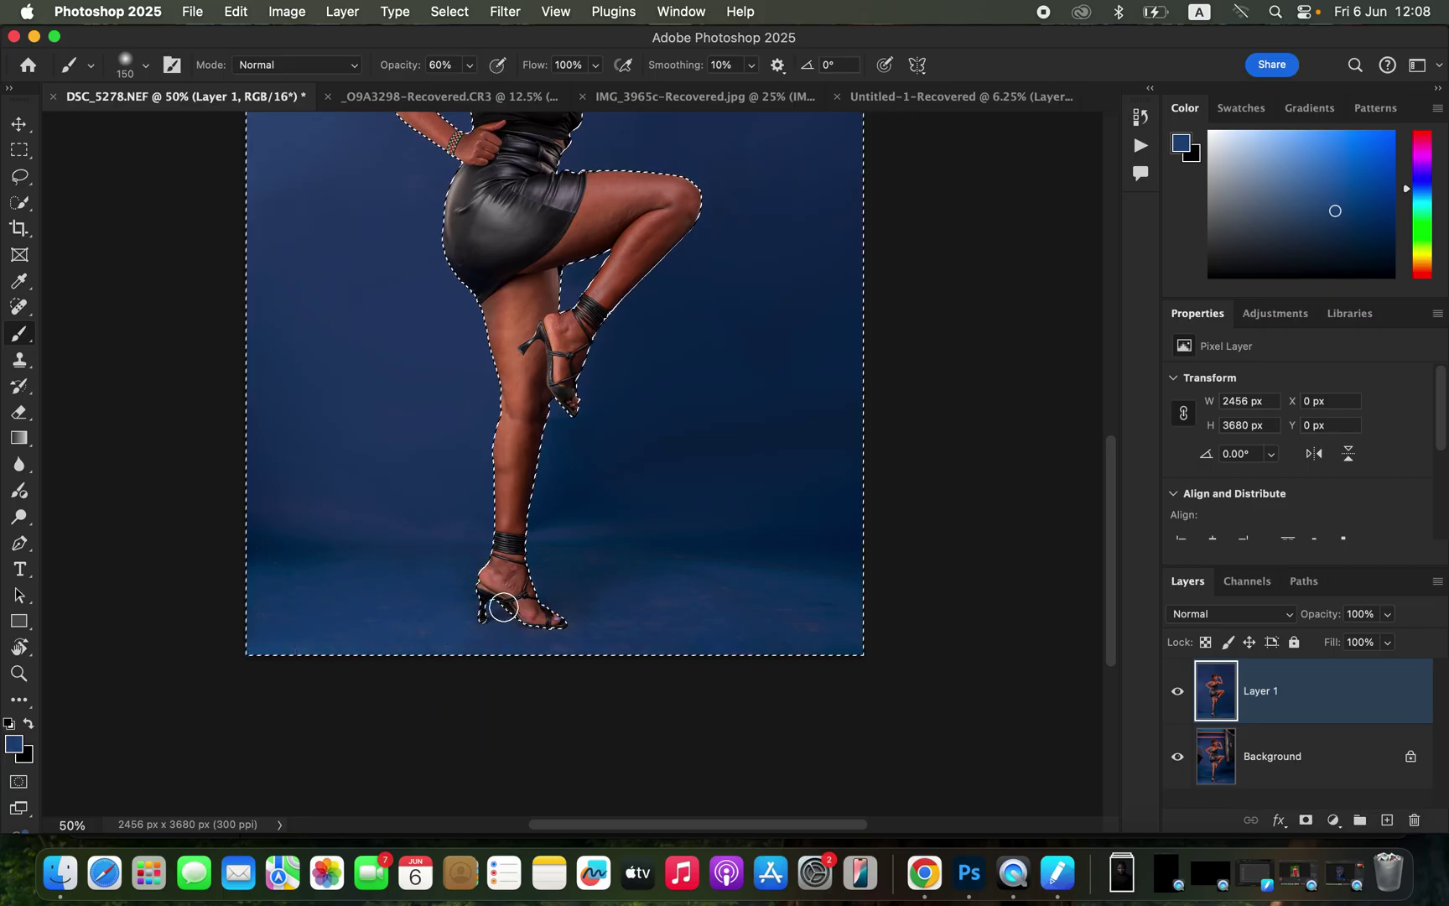
- Even out the remaining floor blotches in front of and behind the standing foot using repeatedly sampled floor blues
alt+click(689, 612)
alt+click(622, 623)
alt+click(711, 597)
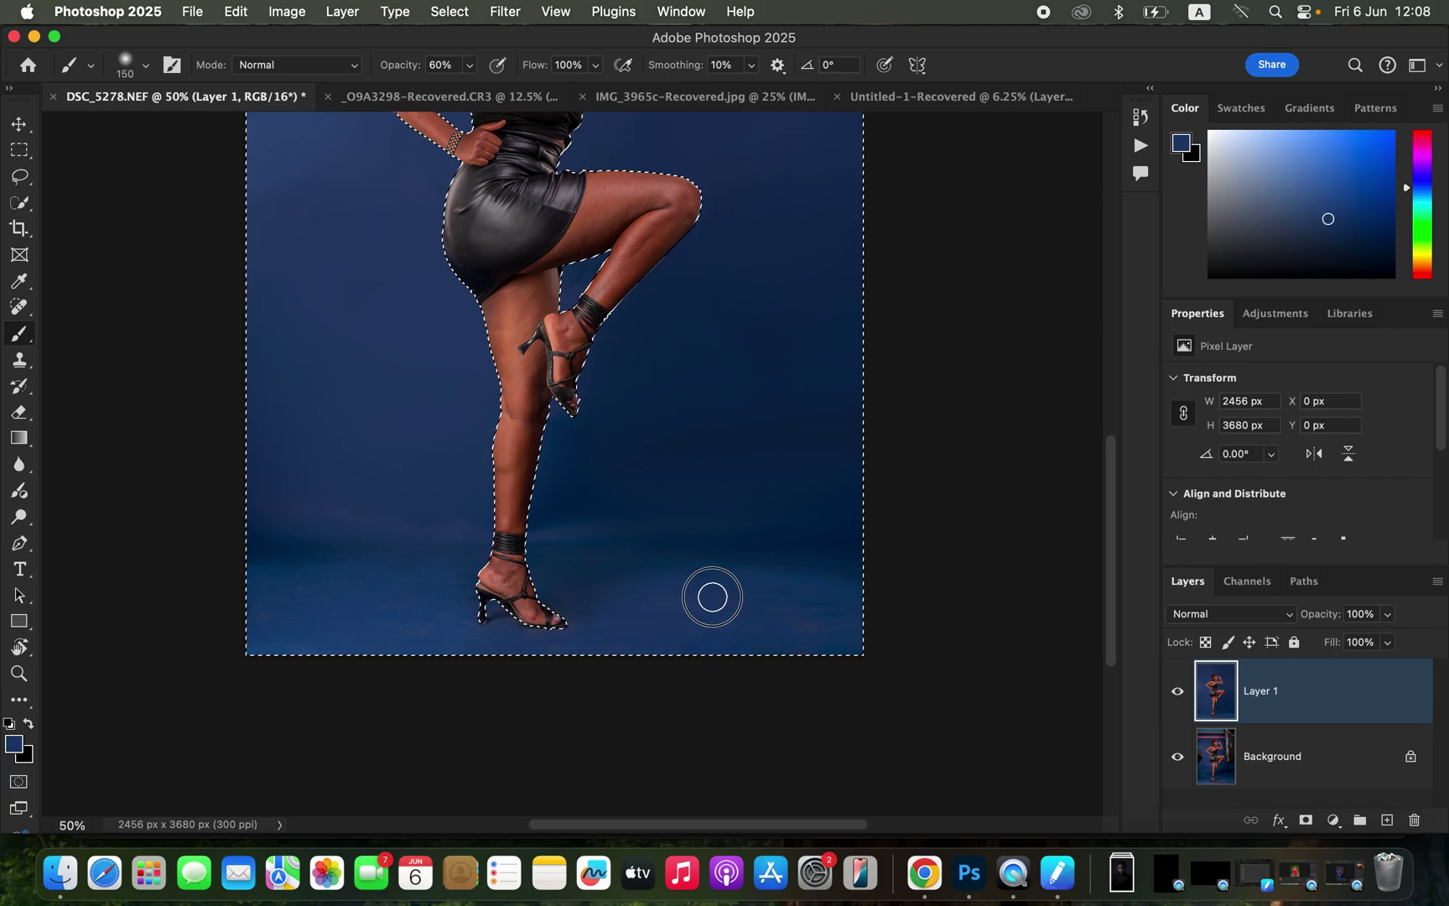
alt+click(756, 616)
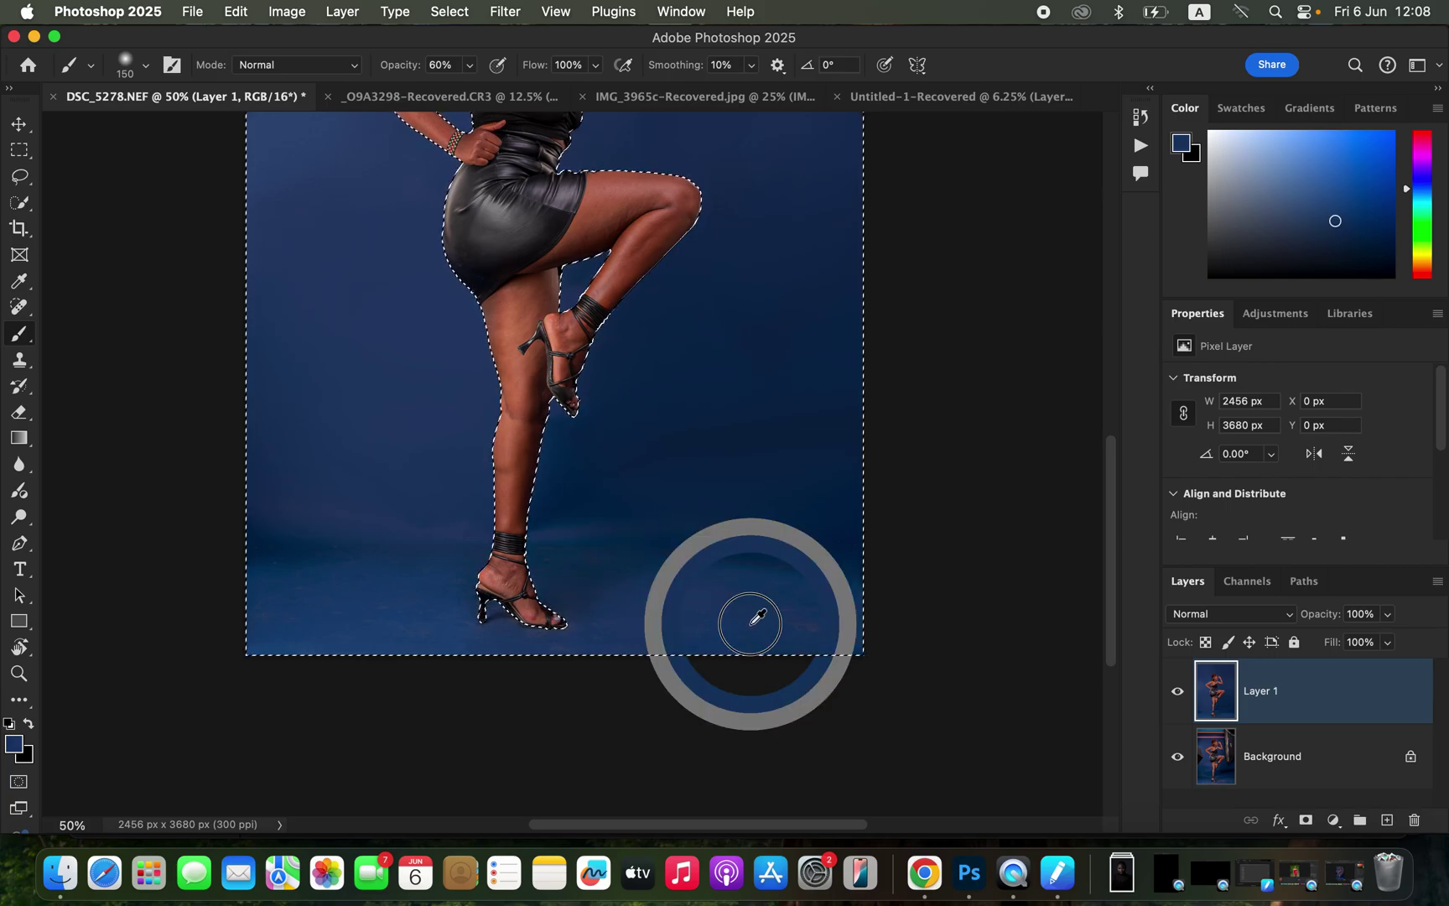
alt+click(766, 619)
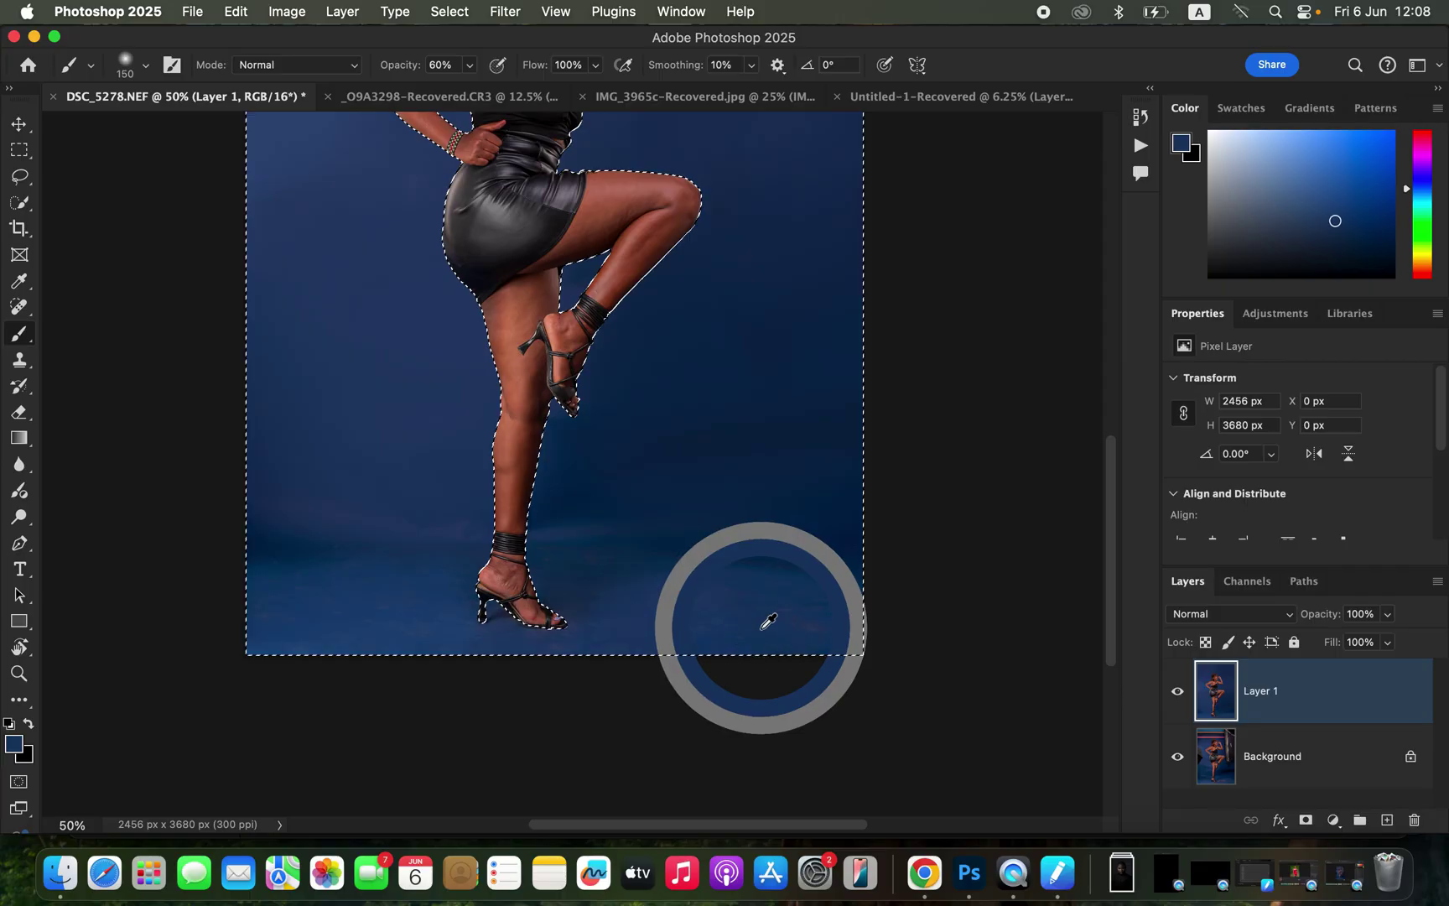
alt+click(741, 603)
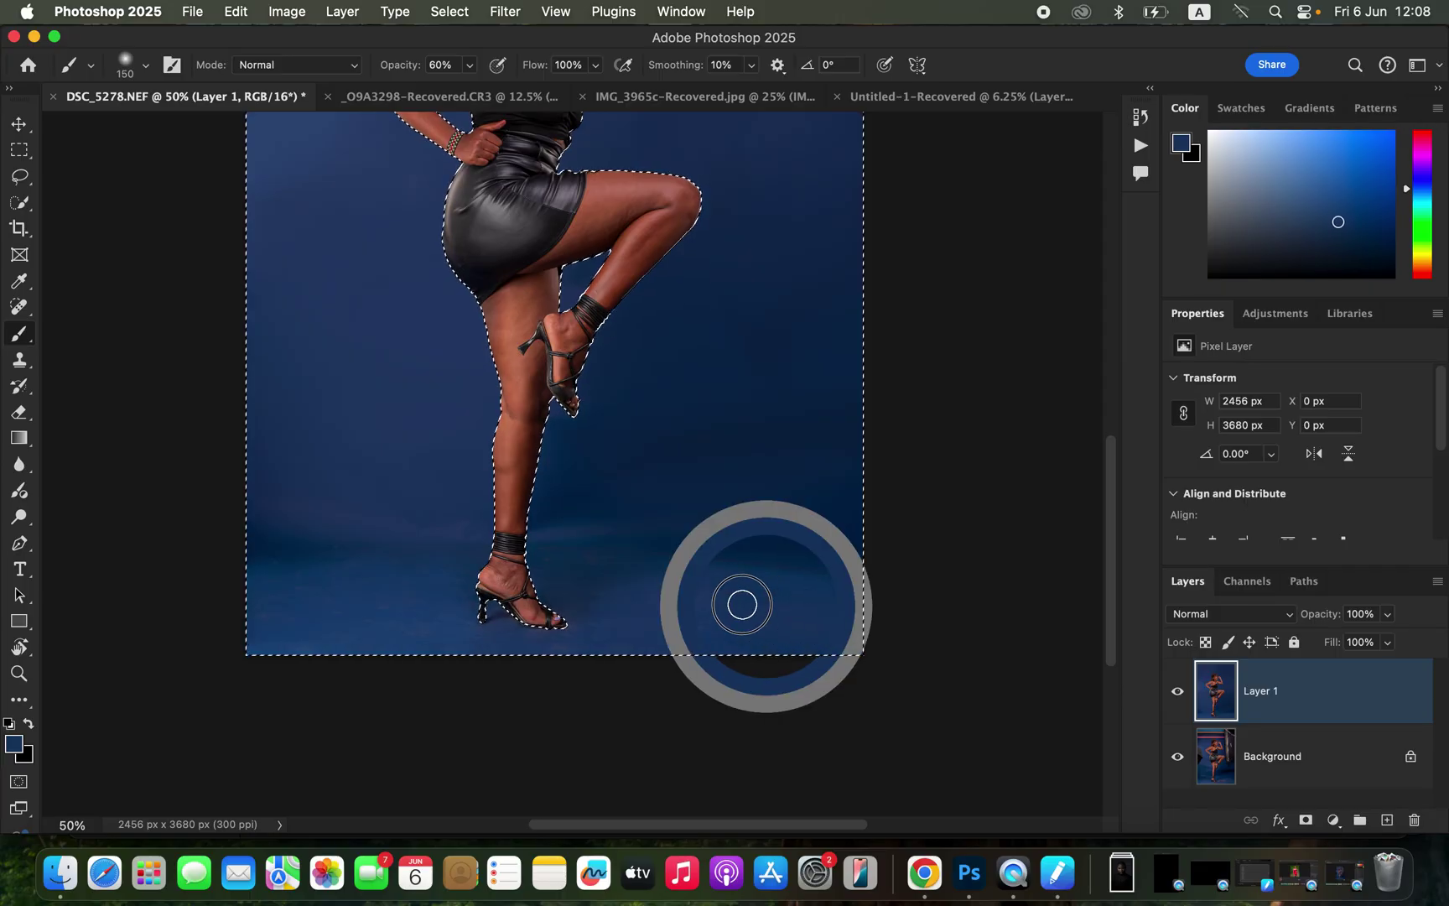
alt+click(451, 644)
alt+click(367, 616)
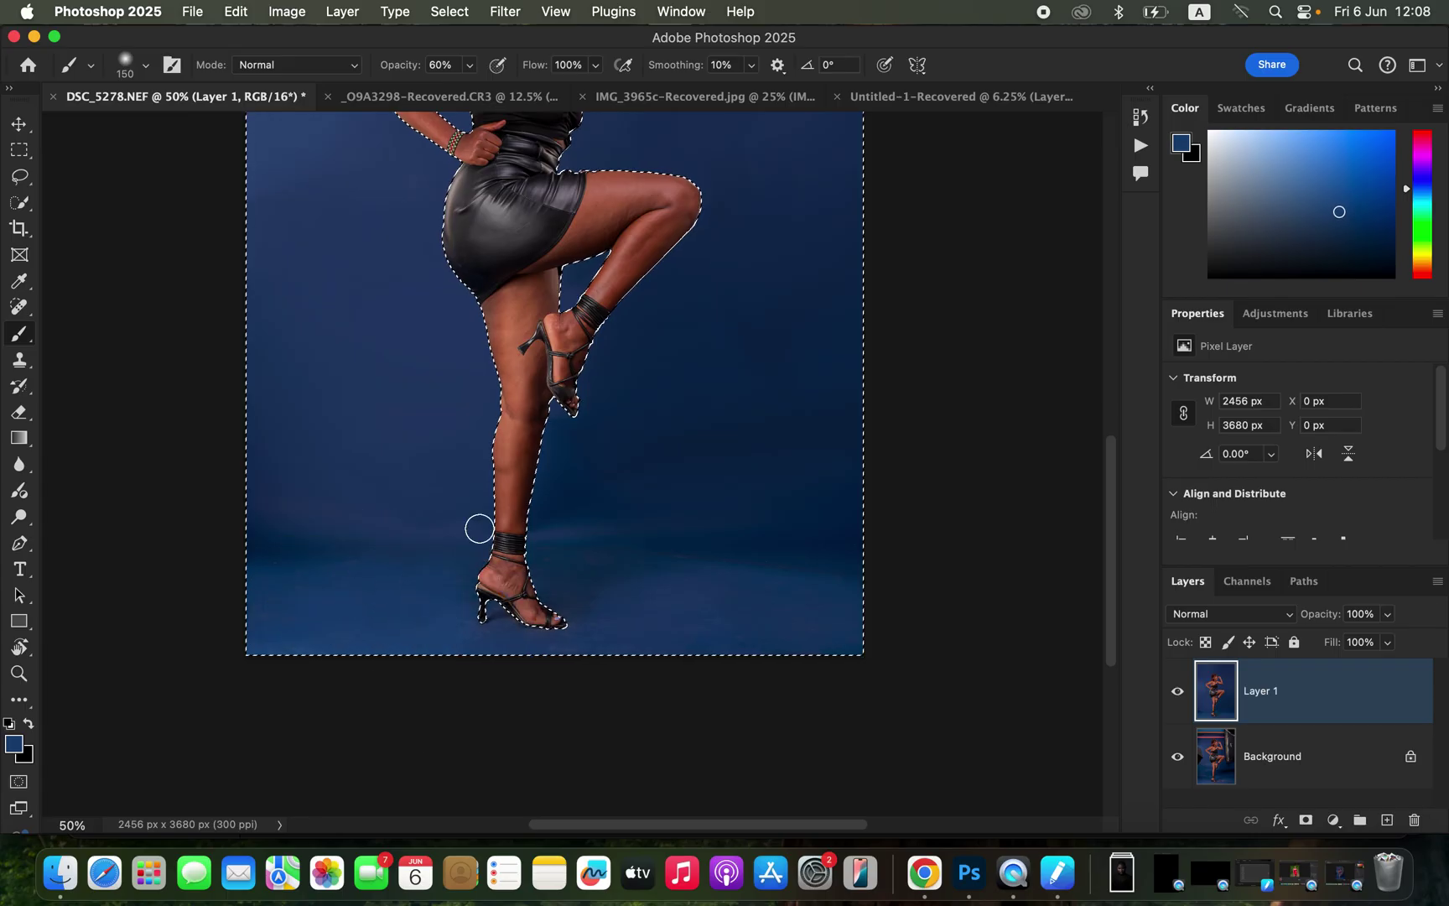
- Touch up the backdrop beside the raised knee and behind the standing calf with blues sampled from the backdrop
alt+click(792, 166)
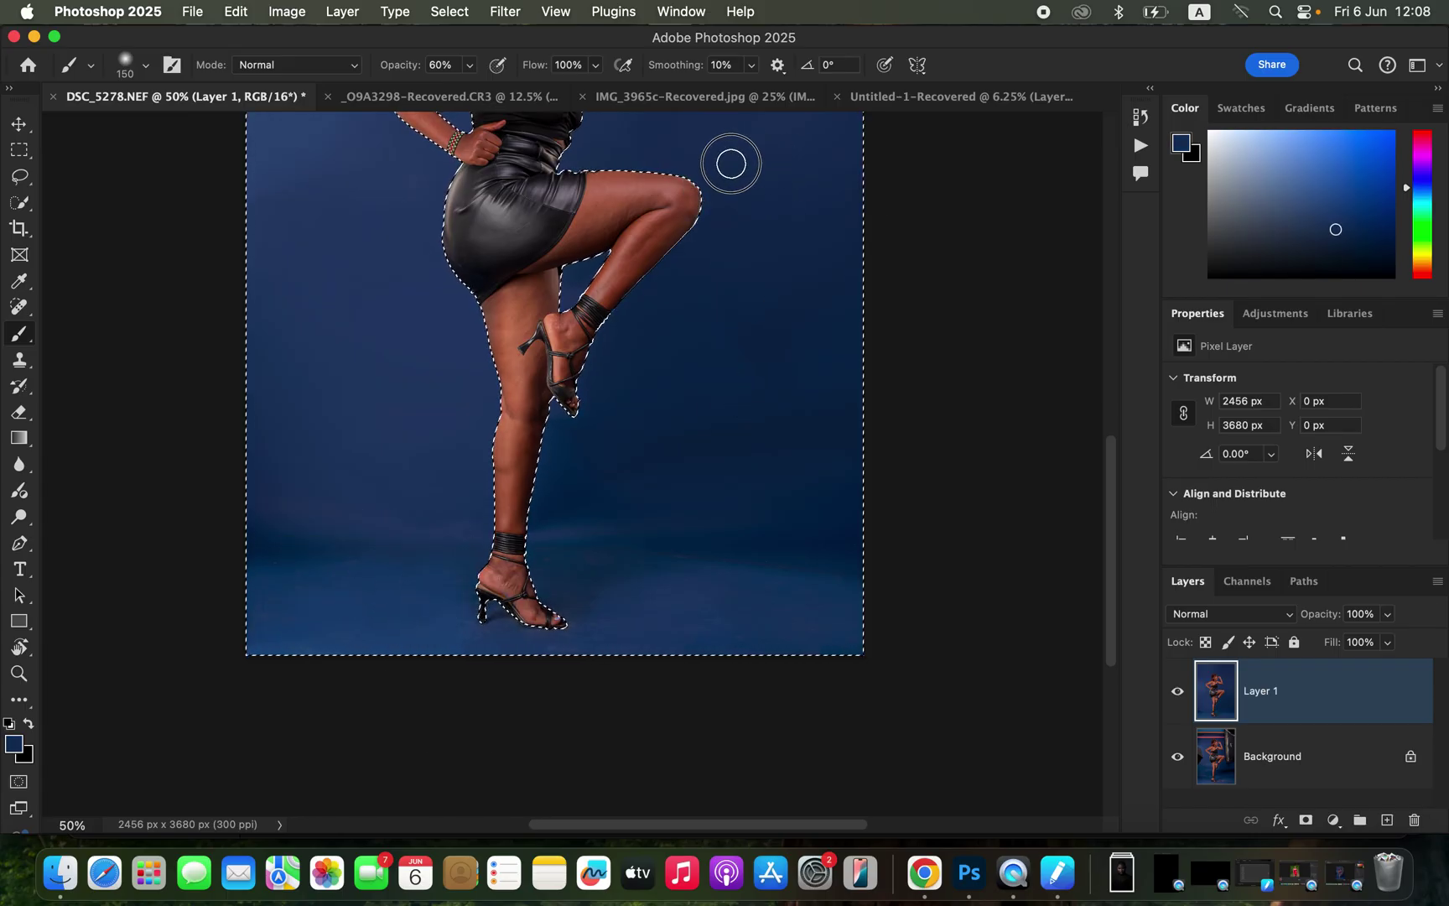
alt+click(780, 171)
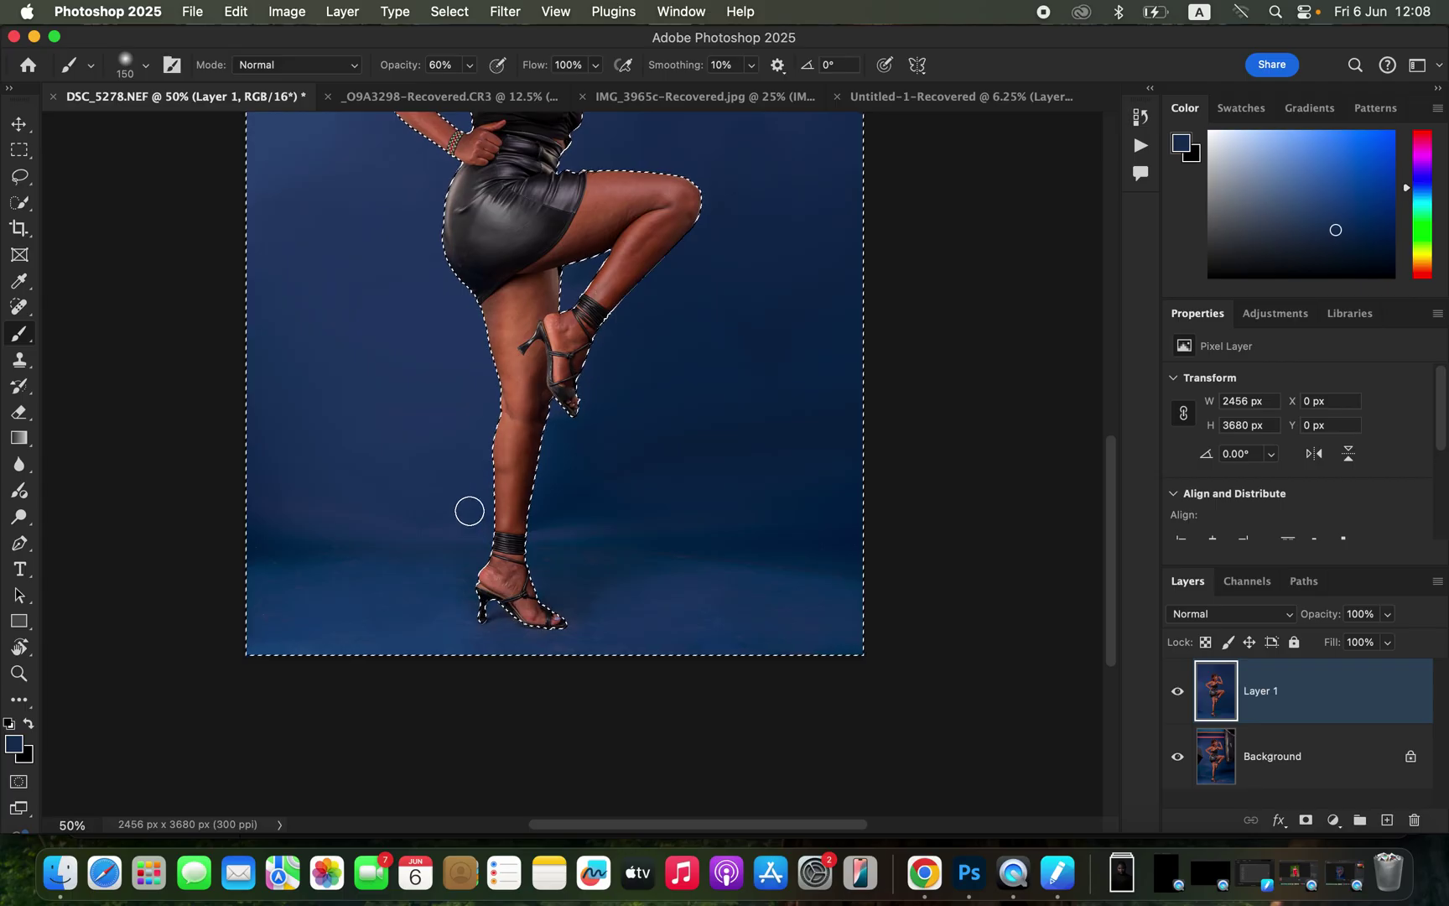
alt+click(440, 512)
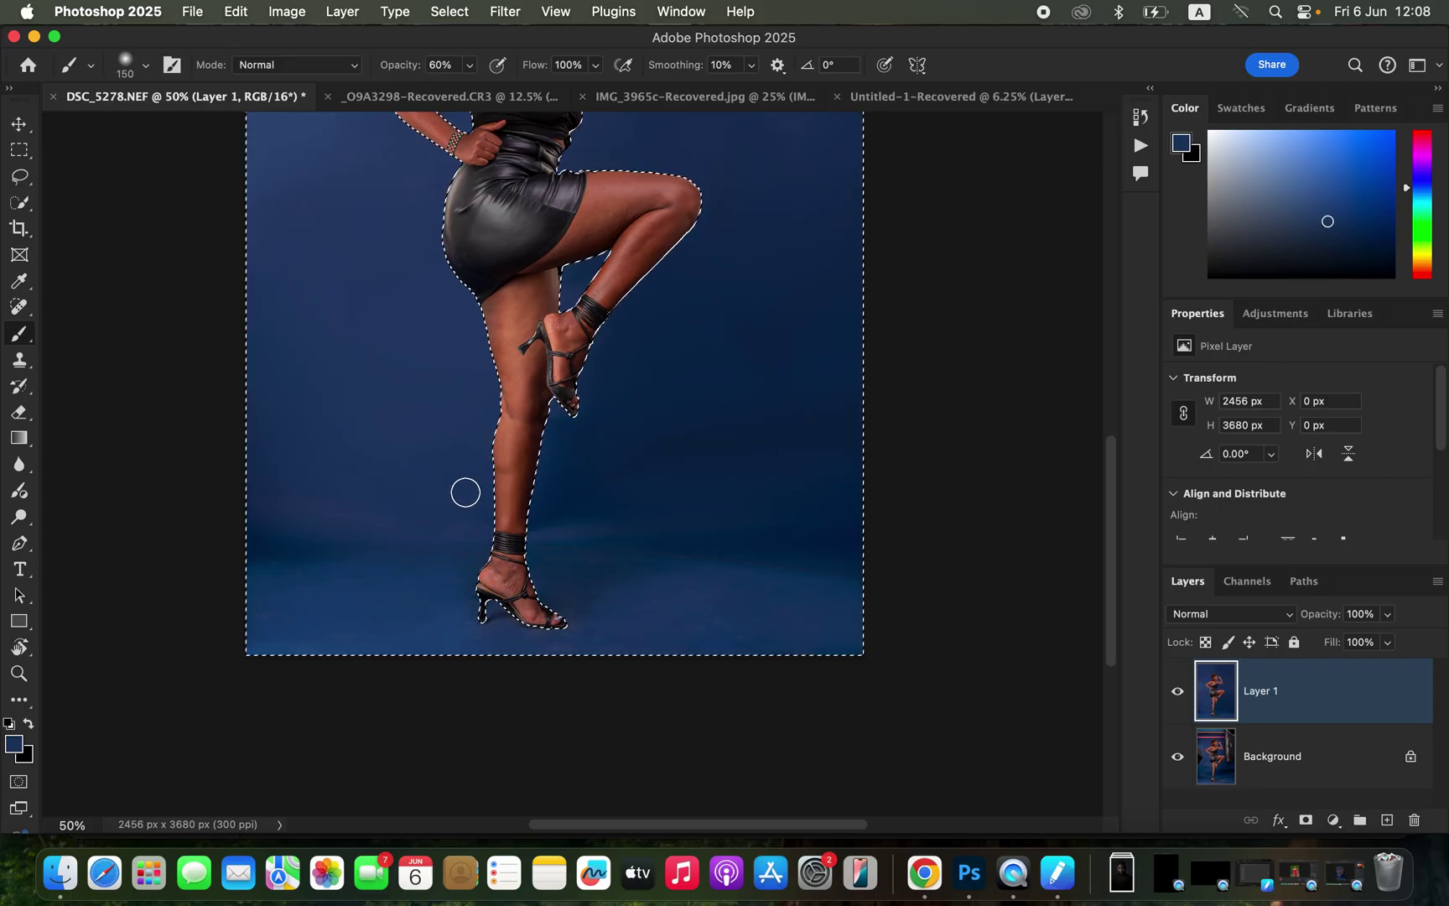
- Compare the retouched backdrop with the original photo by toggling the visibility of Layer 1
key(super+minus)
key(super+minus)
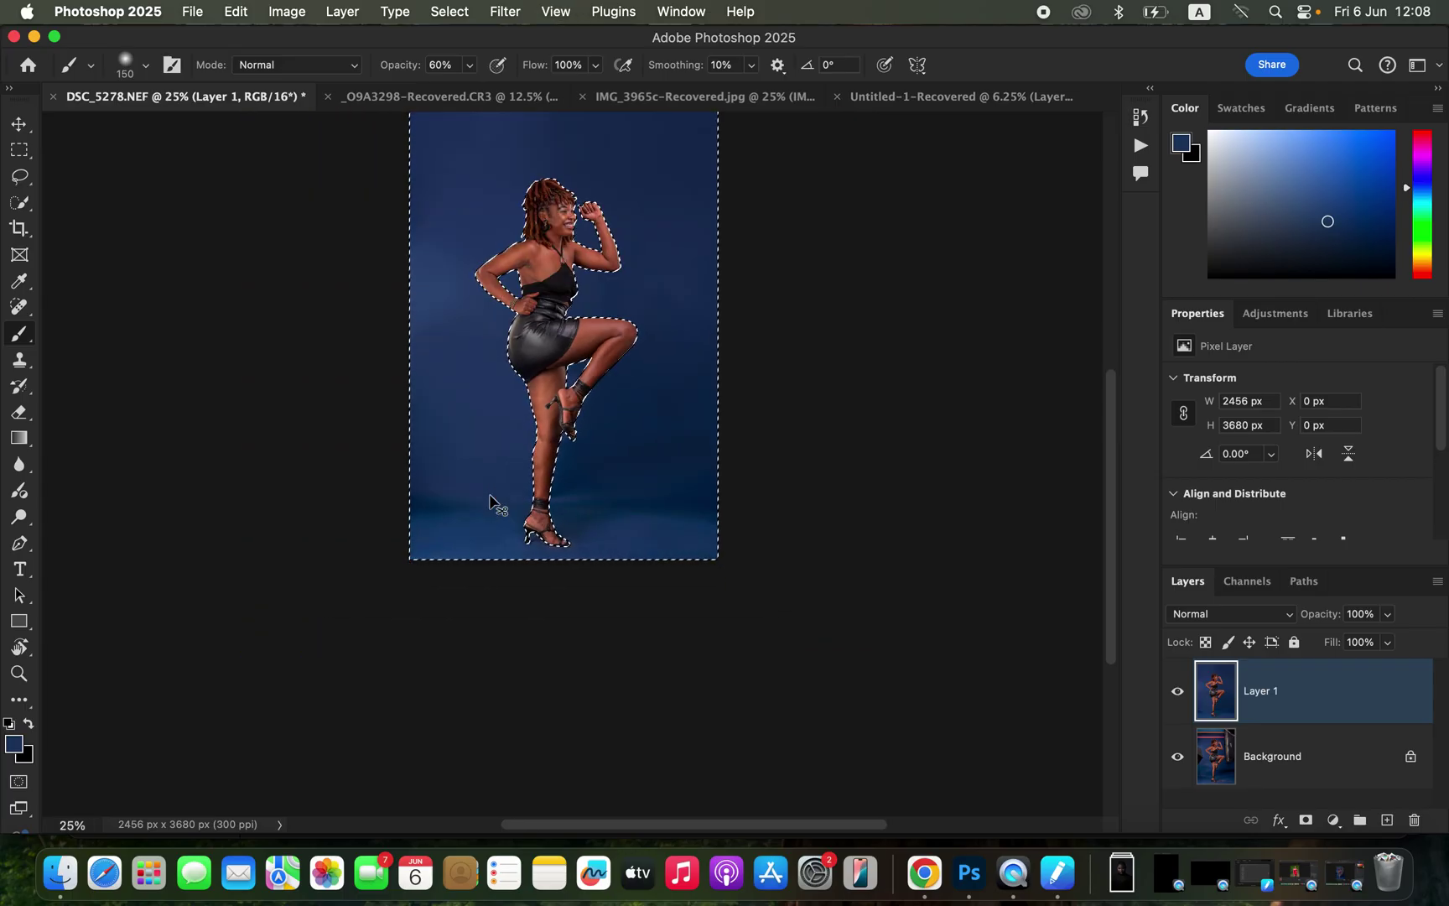
click(1178, 696)
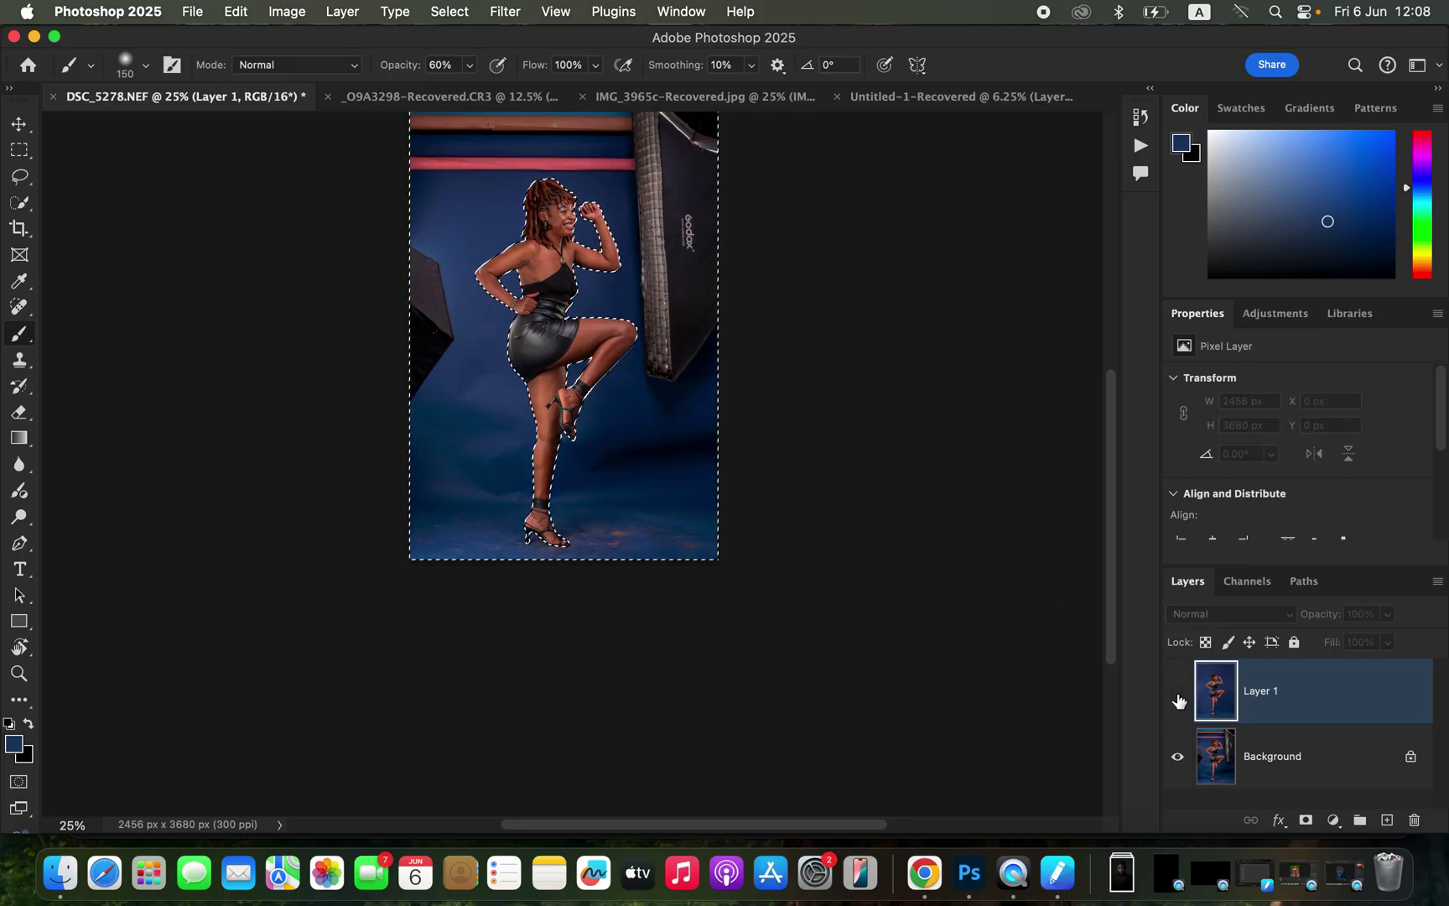
click(1178, 696)
click(1178, 696)
click(1179, 696)
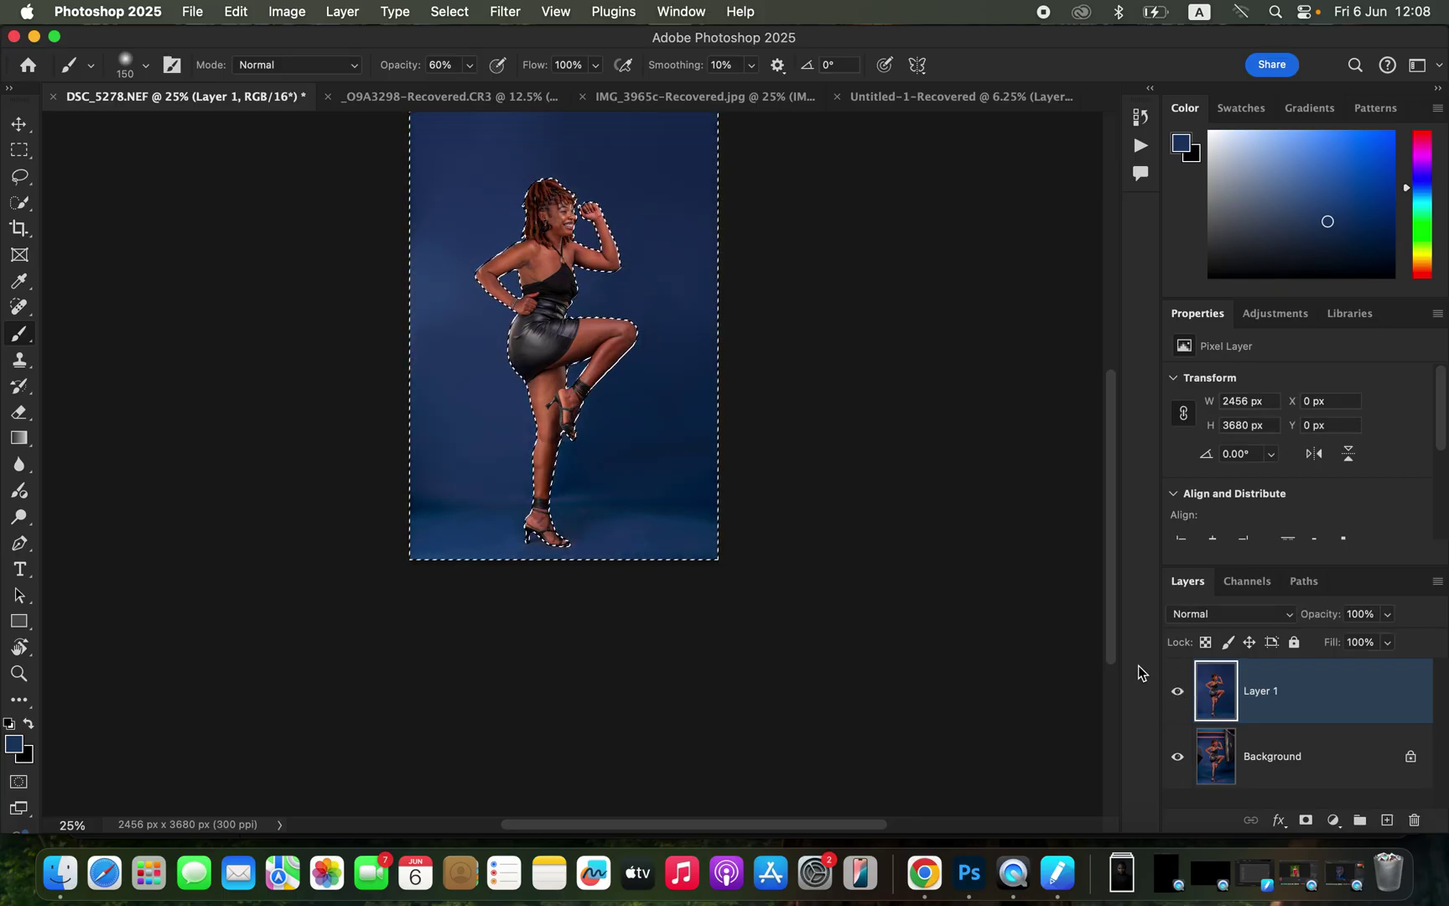
- Switch to the Mixer Brush tool, check its brush tip, and clean the brush
right_click(20, 334)
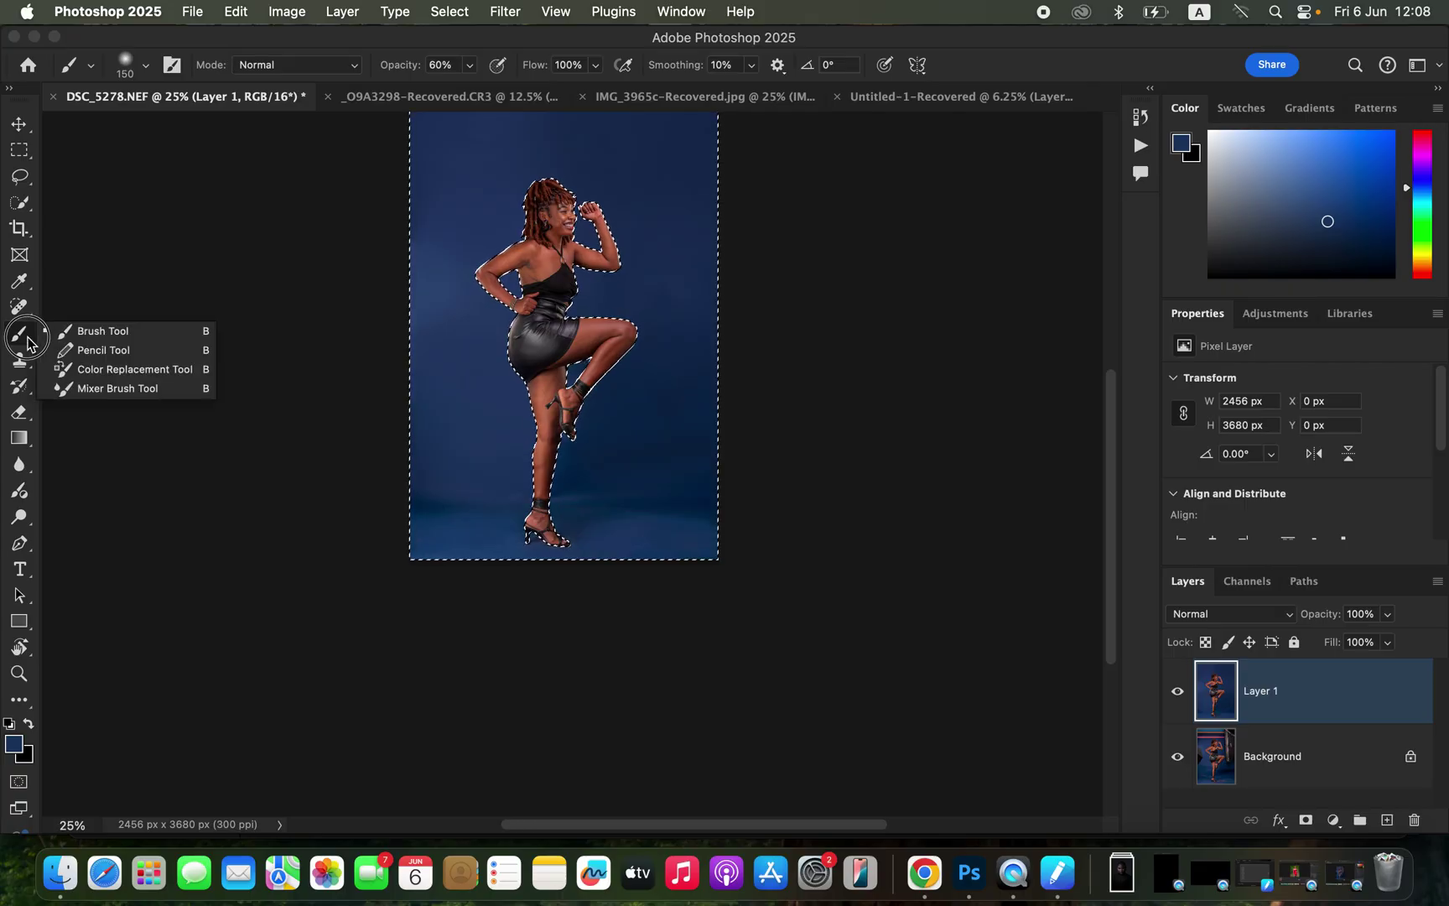
click(115, 390)
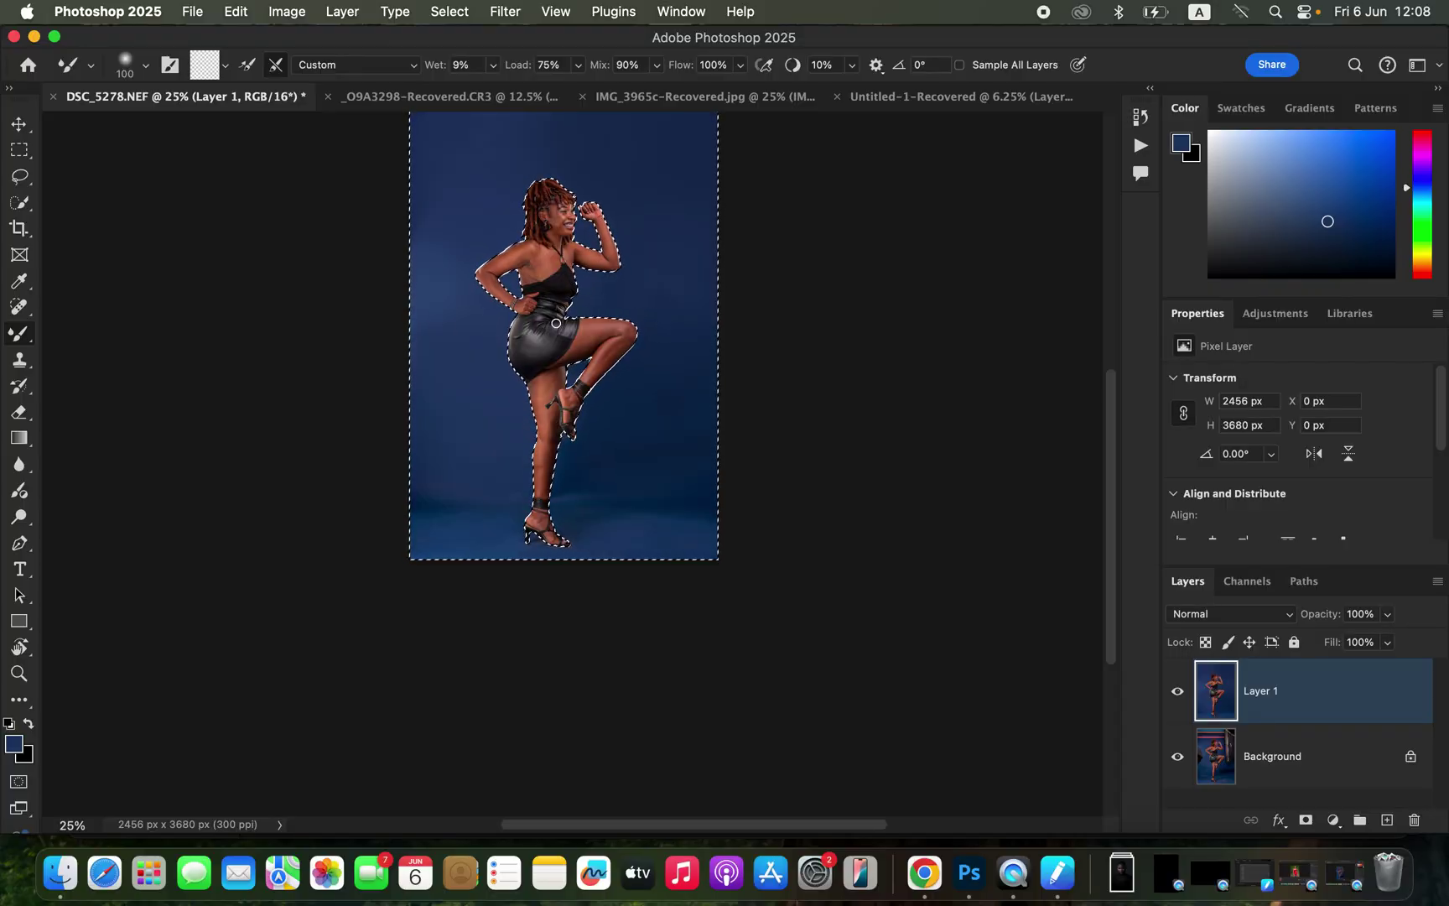
click(143, 67)
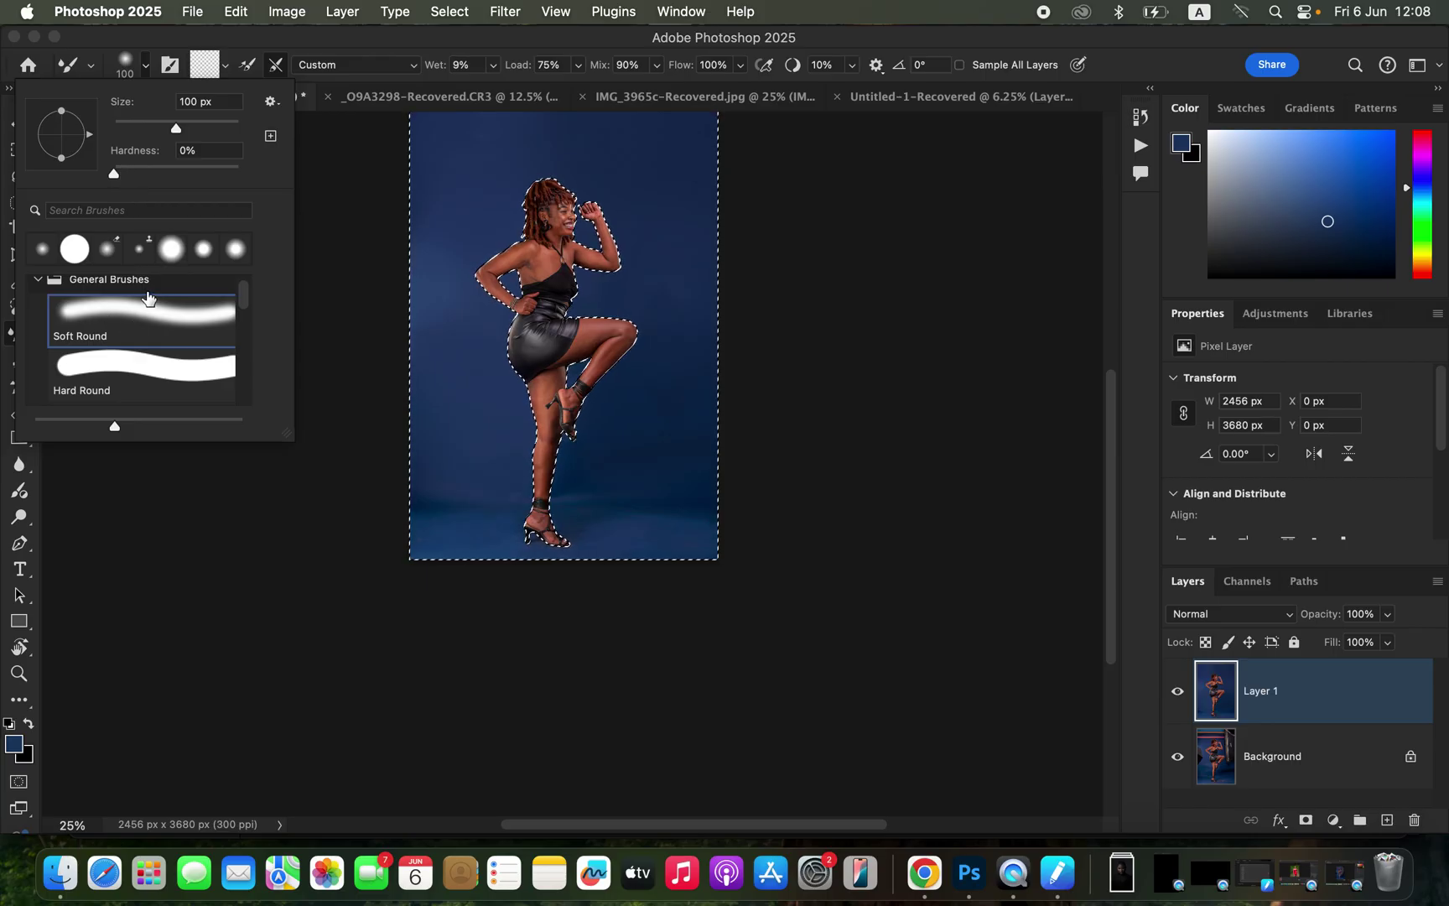
click(260, 41)
click(225, 65)
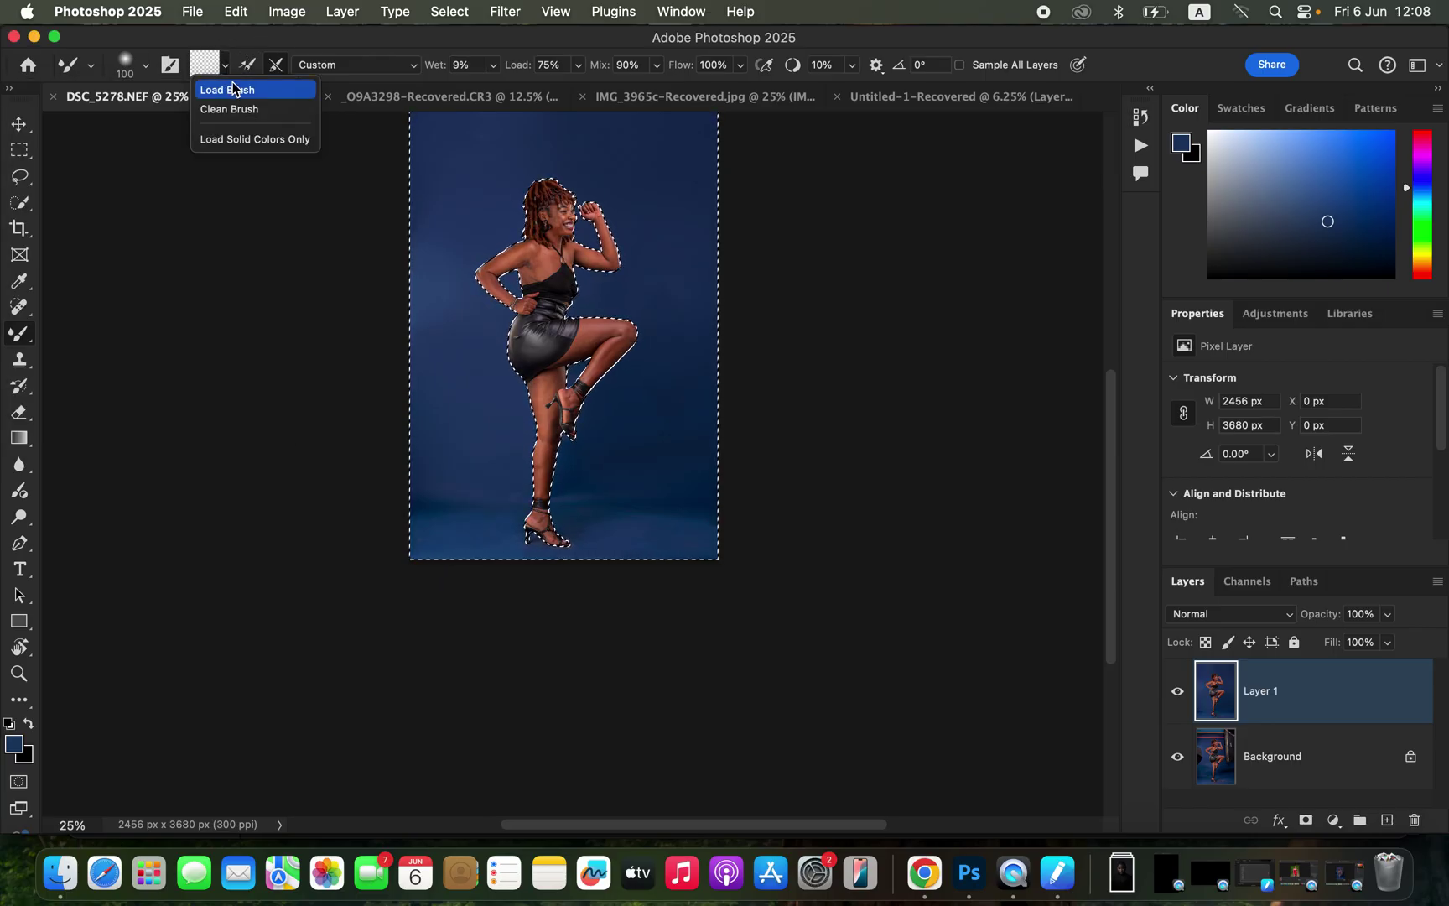
click(239, 107)
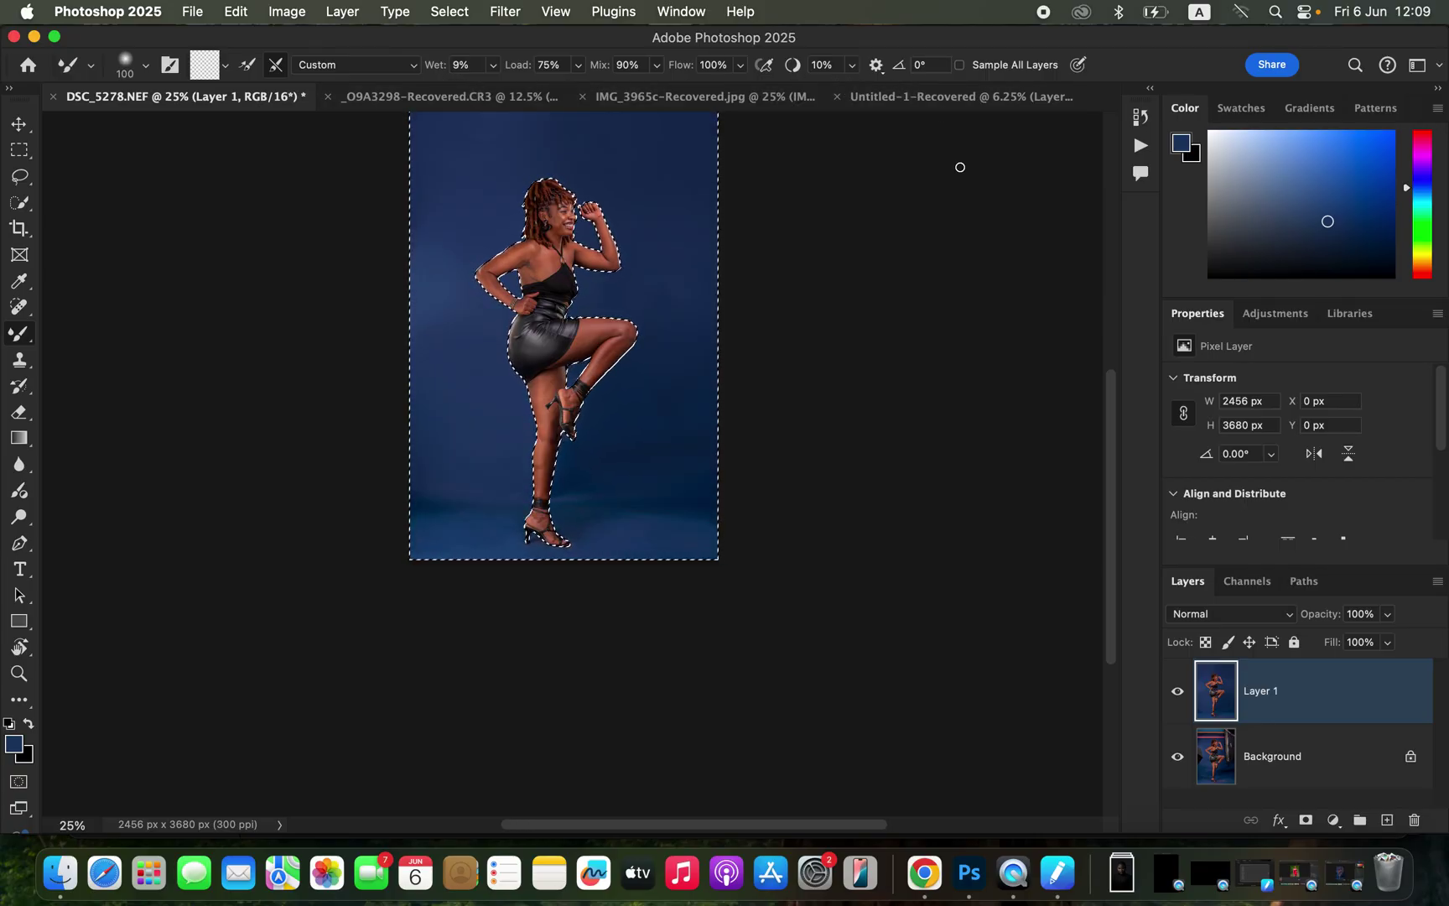
- Enlarge the Mixer Brush to 300 and blend the backdrop tones behind the woman from hip level down to the floor
key(super+equal)
key(super+equal)
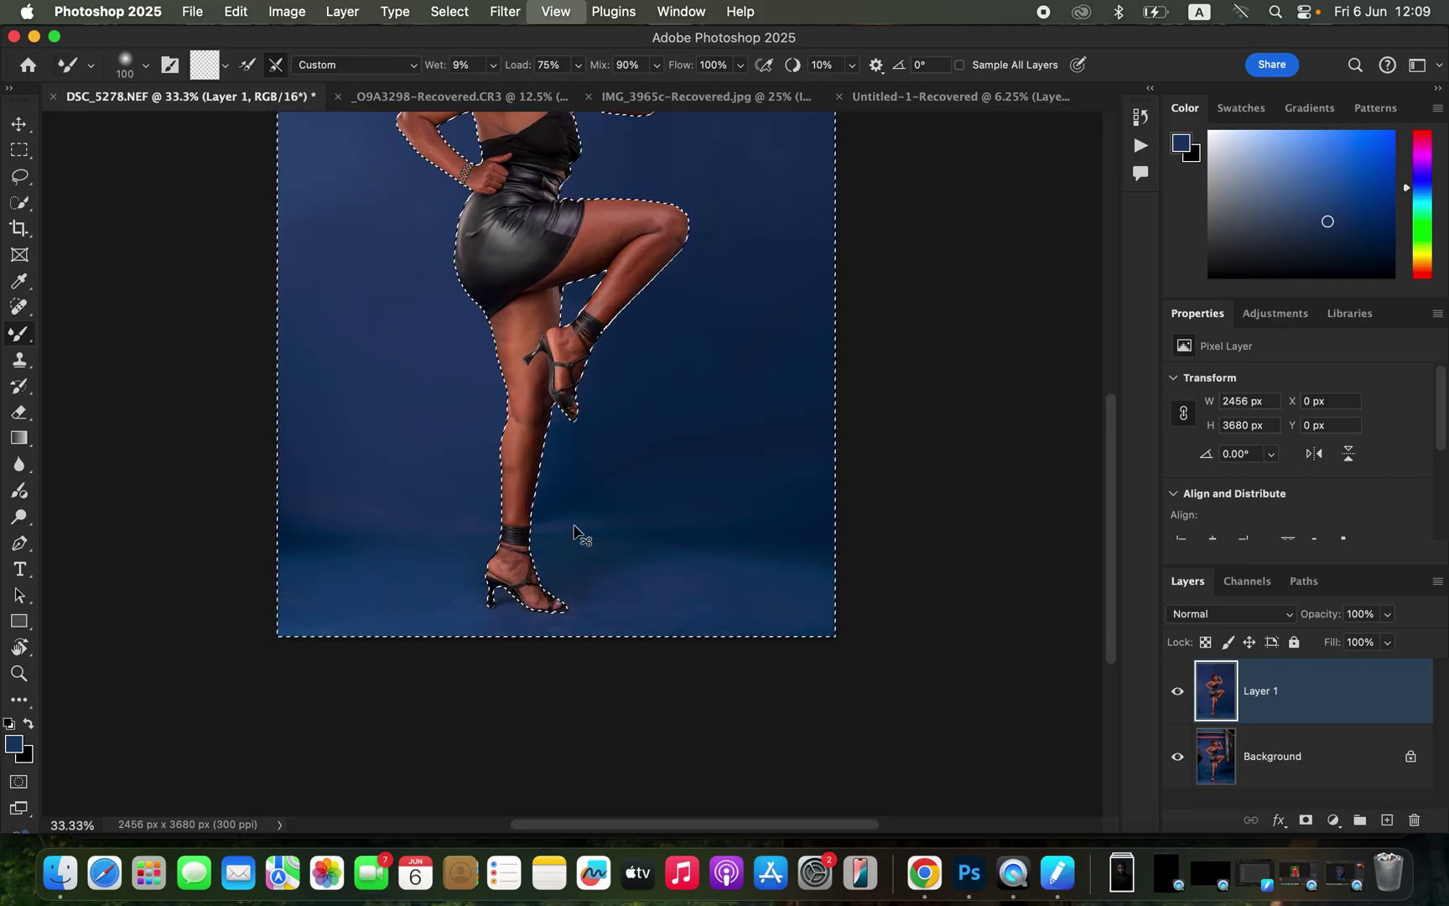
scroll(713, 408, up, 5)
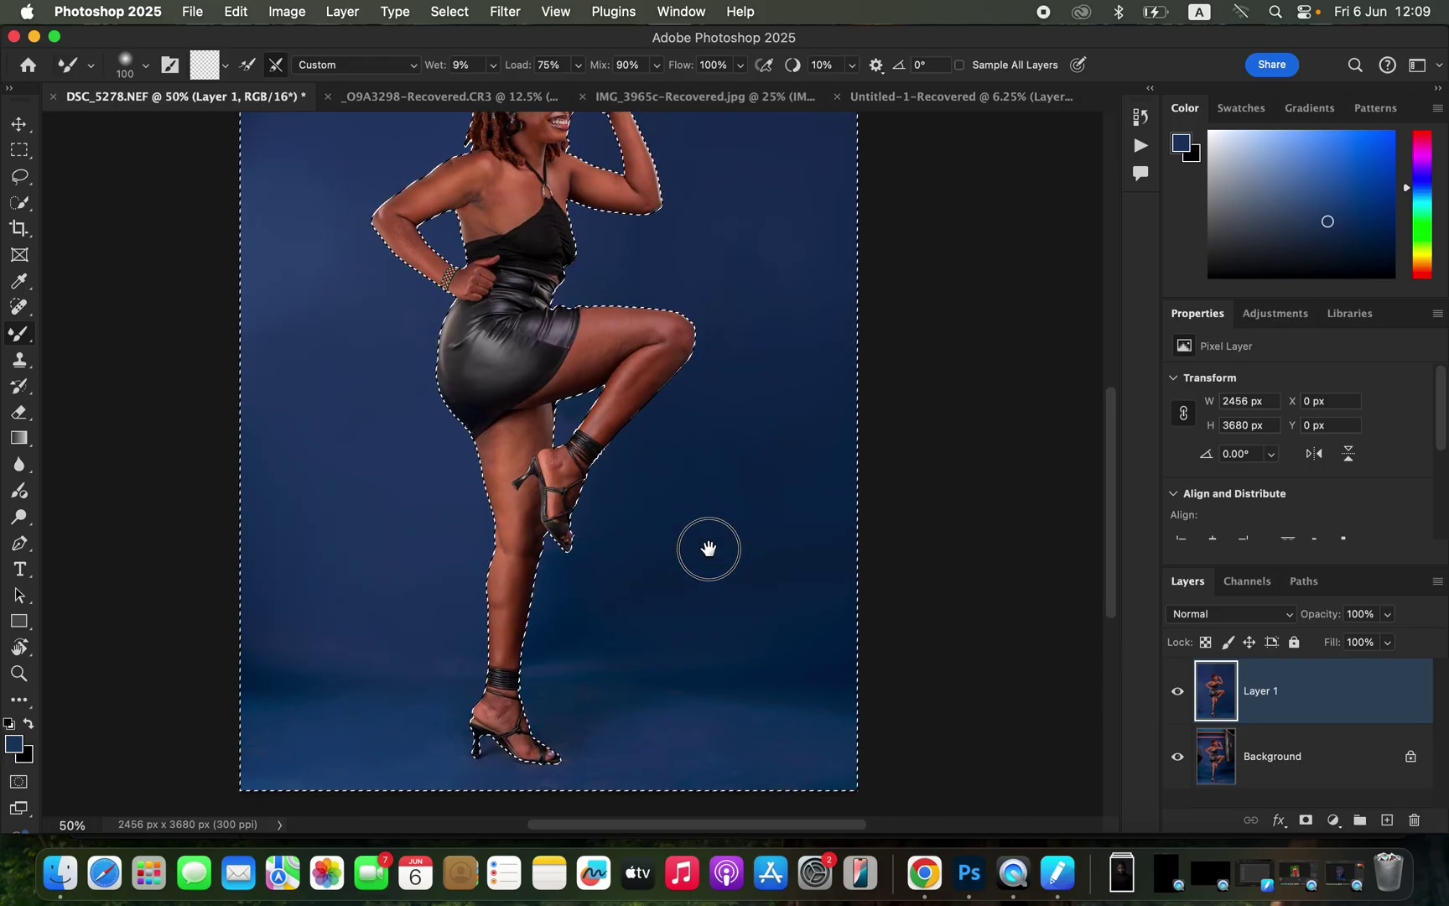
key(super+minus)
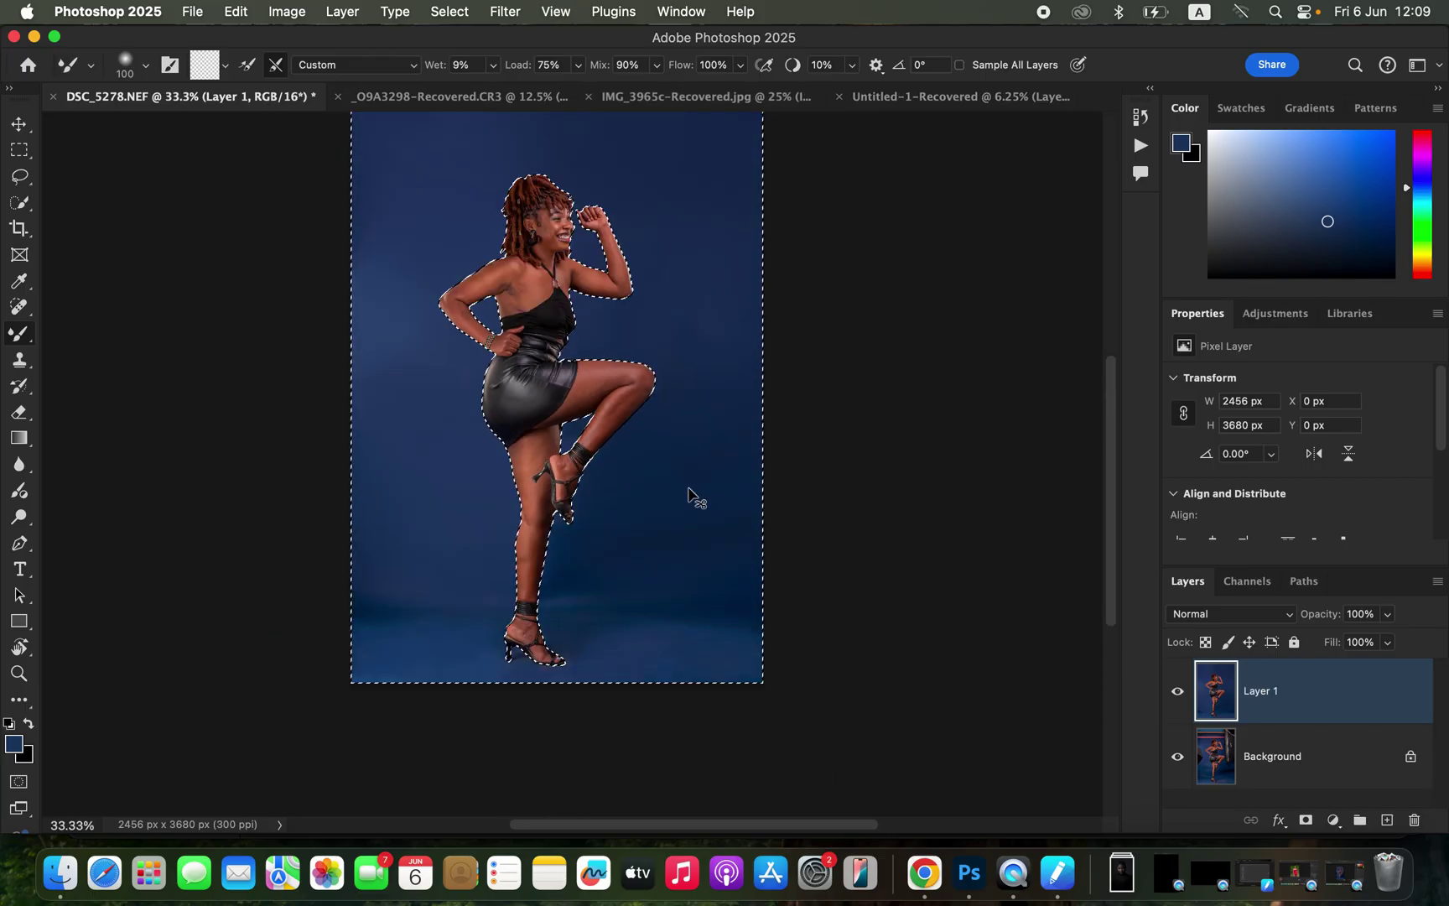
key(bracketright)
key(bracketright)
key(bracketright)
key(bracketright)
key(bracketright)
key(bracketright)
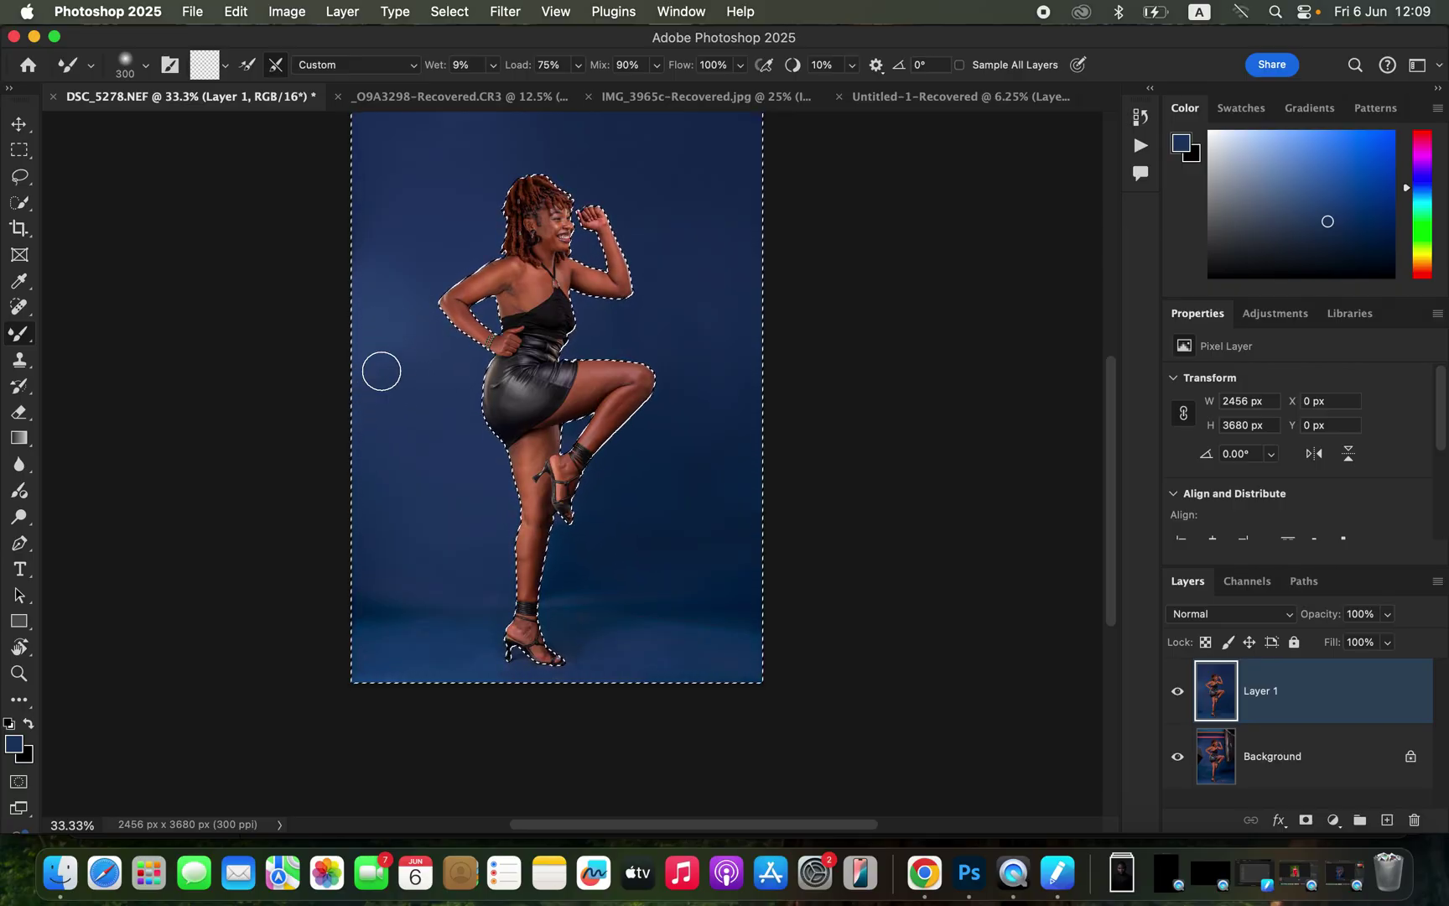
mouse_move(371, 371)
mouse_down()
mouse_move(382, 196)
mouse_move(372, 209)
mouse_move(359, 176)
mouse_move(432, 195)
mouse_move(415, 184)
mouse_move(370, 214)
mouse_move(387, 169)
mouse_move(429, 179)
mouse_move(532, 135)
mouse_move(595, 128)
mouse_move(651, 152)
mouse_move(728, 368)
mouse_move(708, 489)
mouse_move(729, 471)
mouse_move(737, 548)
mouse_move(716, 505)
mouse_move(735, 455)
mouse_move(732, 380)
mouse_move(712, 364)
mouse_move(640, 461)
mouse_move(676, 408)
mouse_move(741, 182)
mouse_move(753, 378)
mouse_move(712, 221)
mouse_move(365, 627)
mouse_move(369, 585)
mouse_move(478, 588)
mouse_move(392, 658)
mouse_move(443, 654)
mouse_move(408, 660)
mouse_up()
key(super+equal)
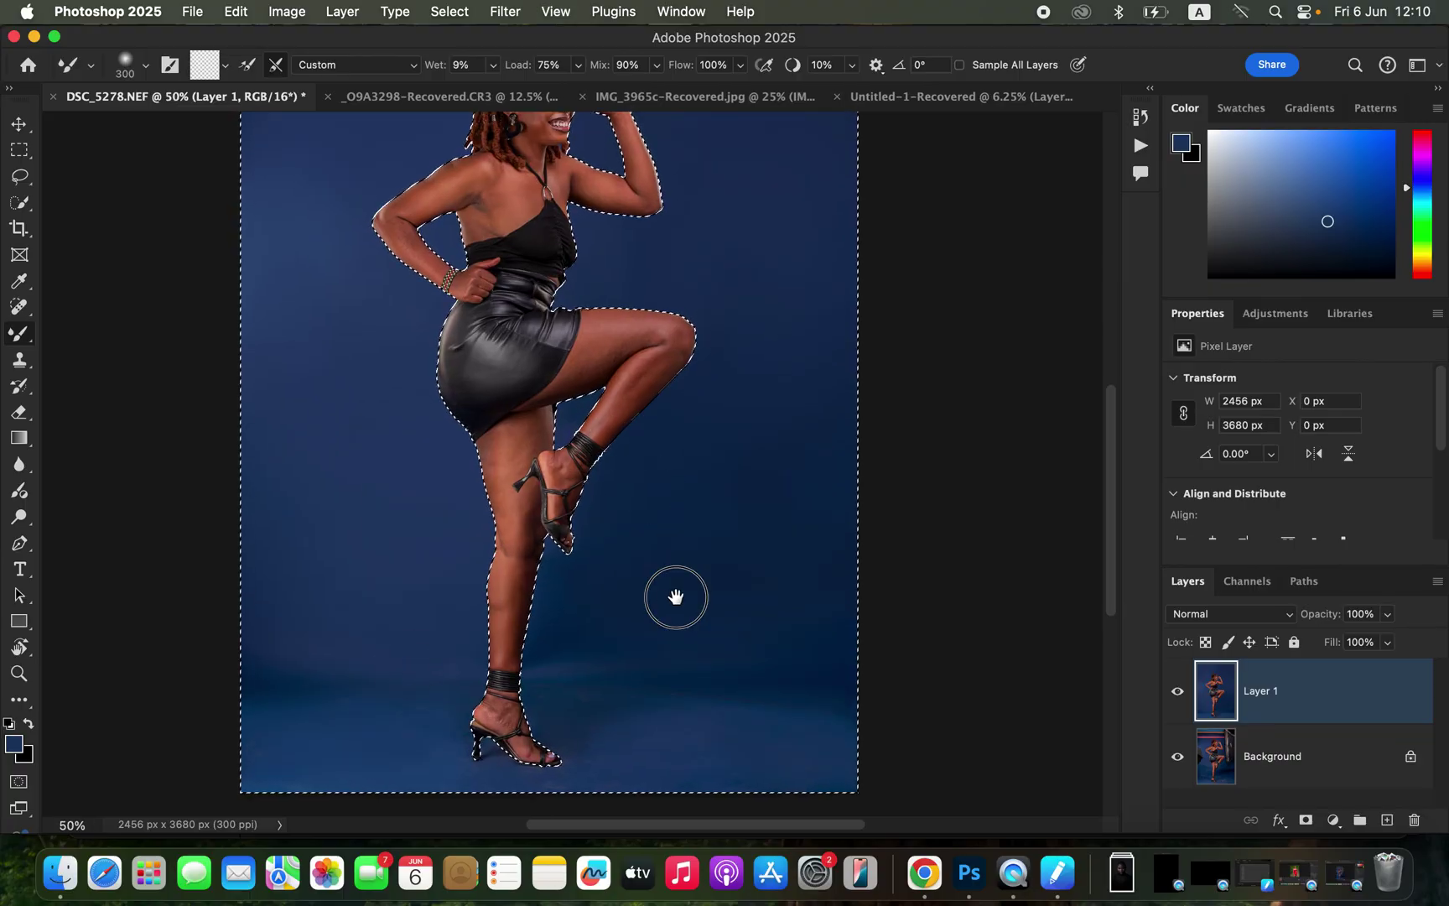
- Reduce the Mixer Brush to 150 and blend the backdrop beside the raised knee and lower legs
scroll(602, 634, down, 2)
key(bracketleft)
key(bracketleft)
key(bracketleft)
key(bracketleft)
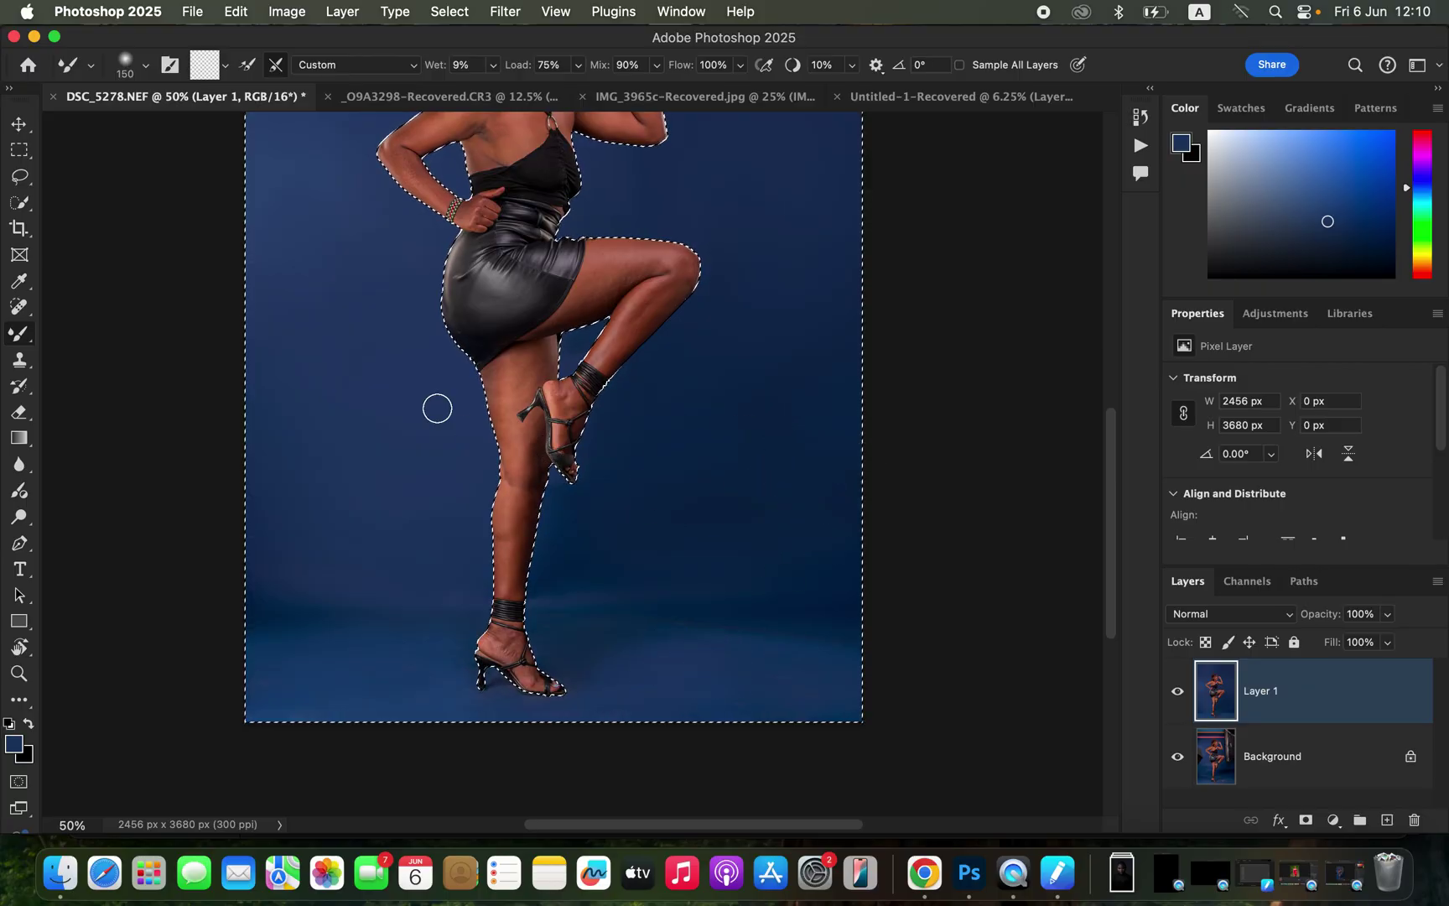
drag(701, 389, 762, 568)
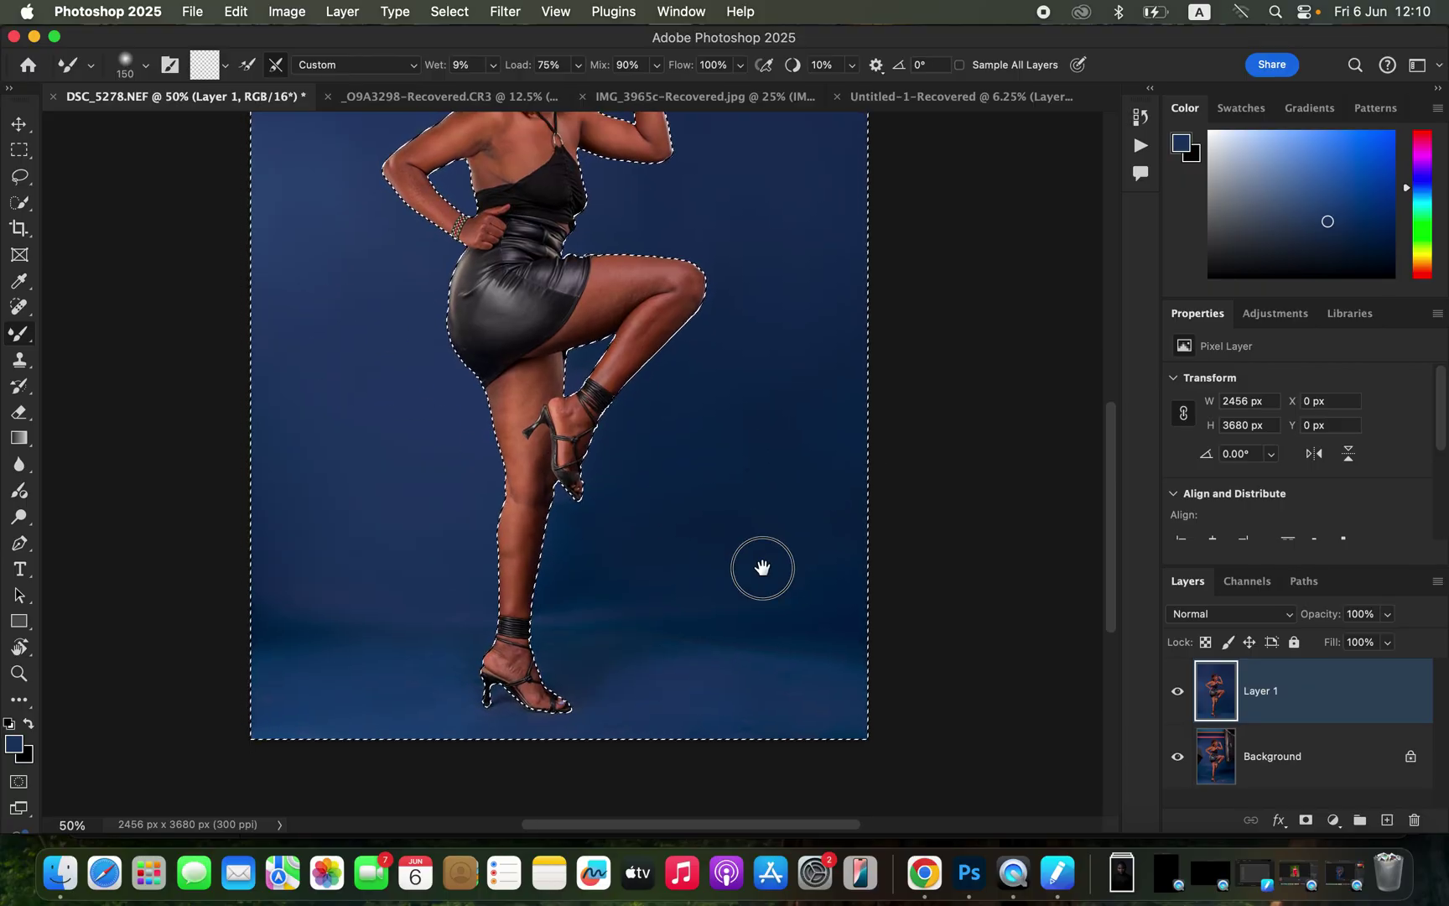
- Enlarge the Mixer Brush to 400 for the upper part of the backdrop
scroll(762, 568, up, 5)
key(bracketright)
key(bracketright)
key(bracketright)
key(bracketright)
key(bracketright)
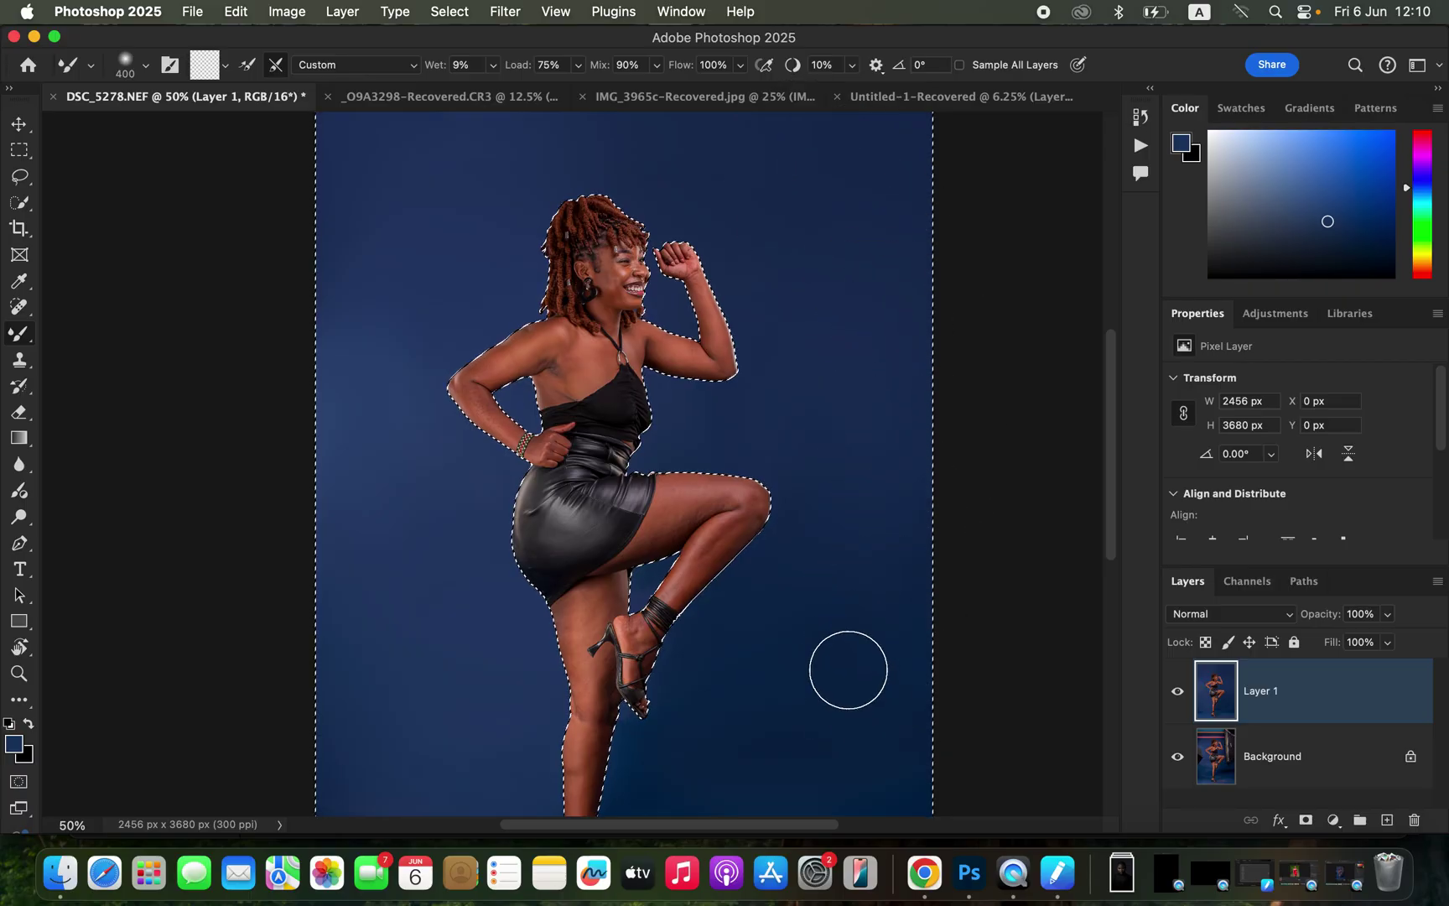
- Compare the blended backdrop with the original photo by toggling Layer 1's visibility, and clear the selection
key(super+minus)
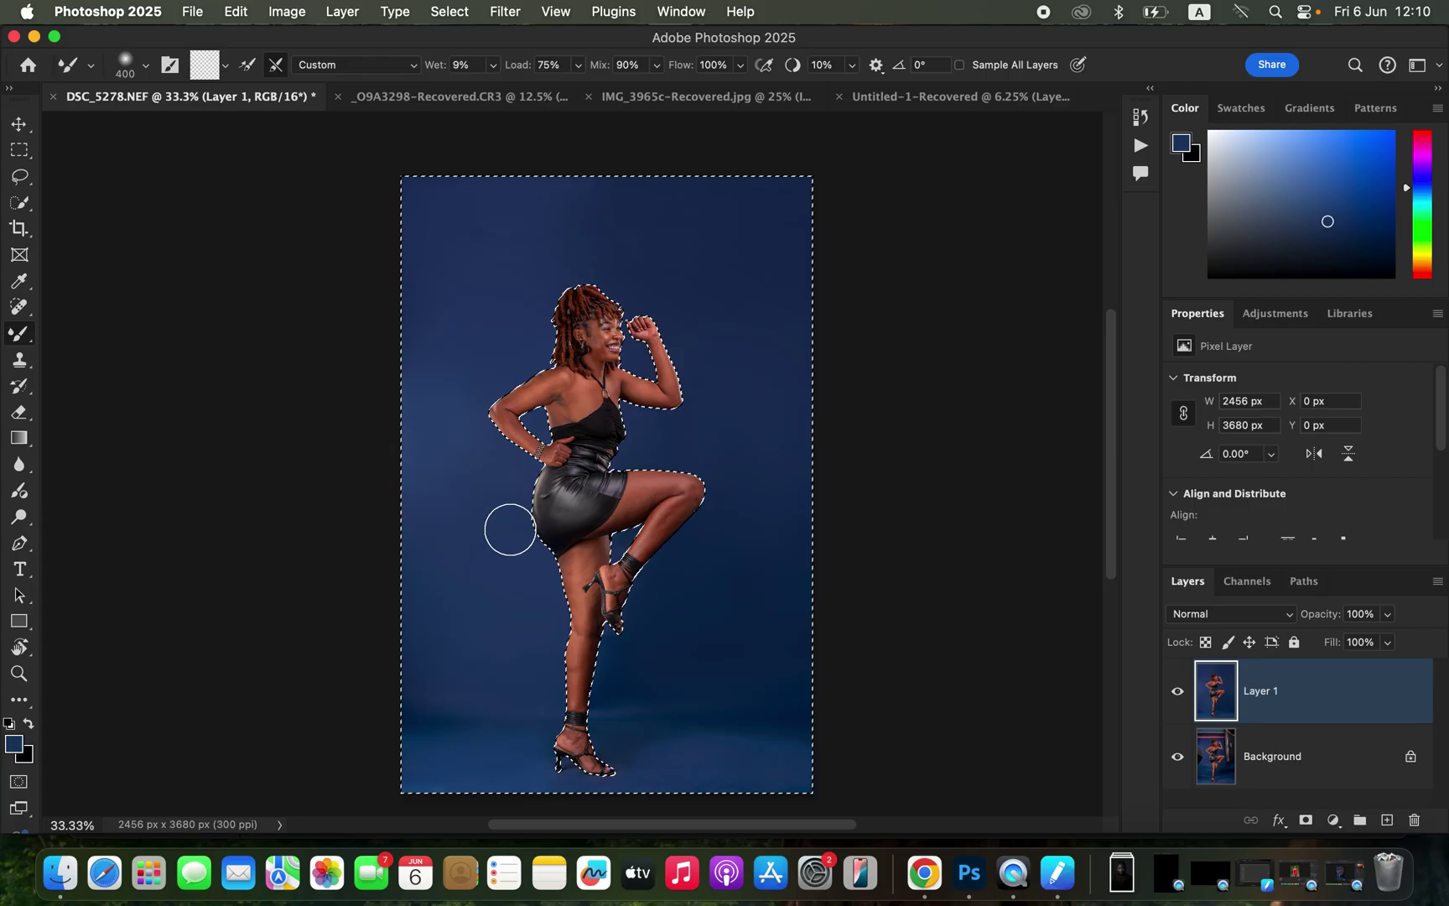
click(1177, 693)
click(1178, 693)
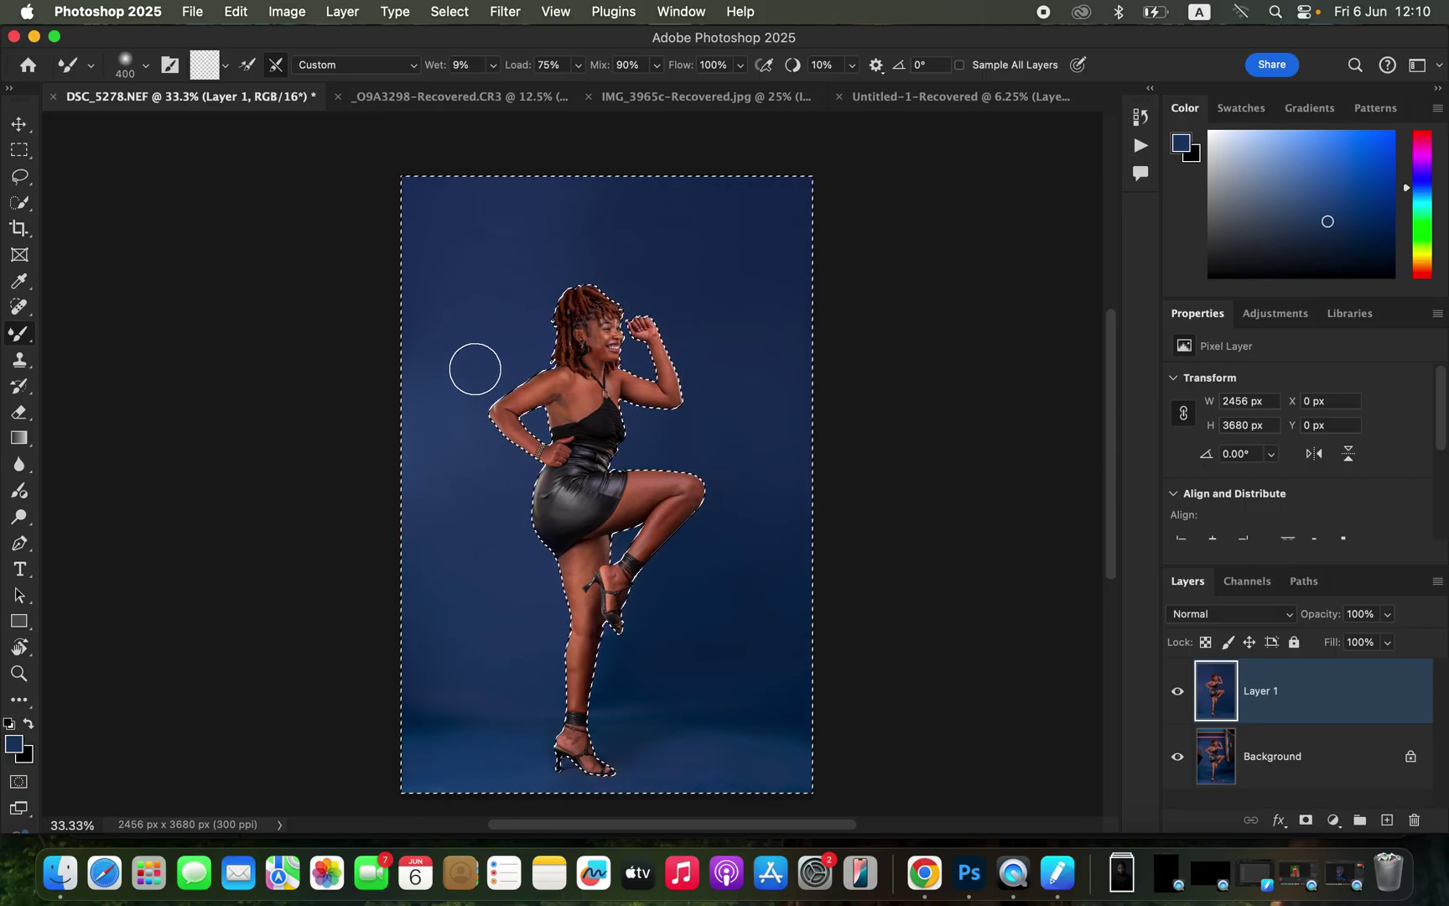
key(super+d)
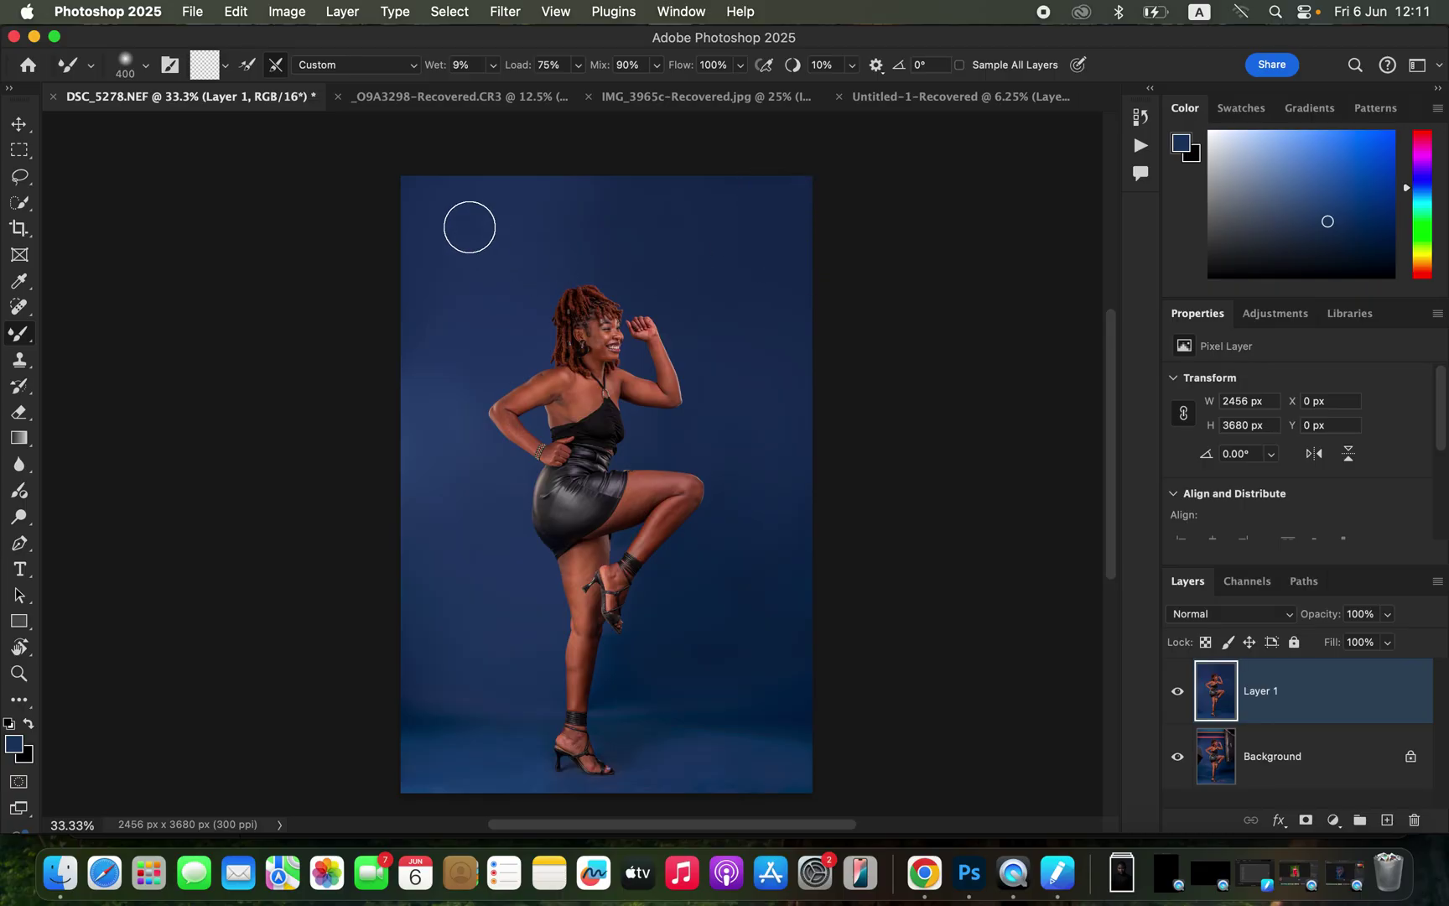
- Open the Camera Raw Filter on Layer 1 and bring up the Color Mixer's HSL hue settings
click(508, 12)
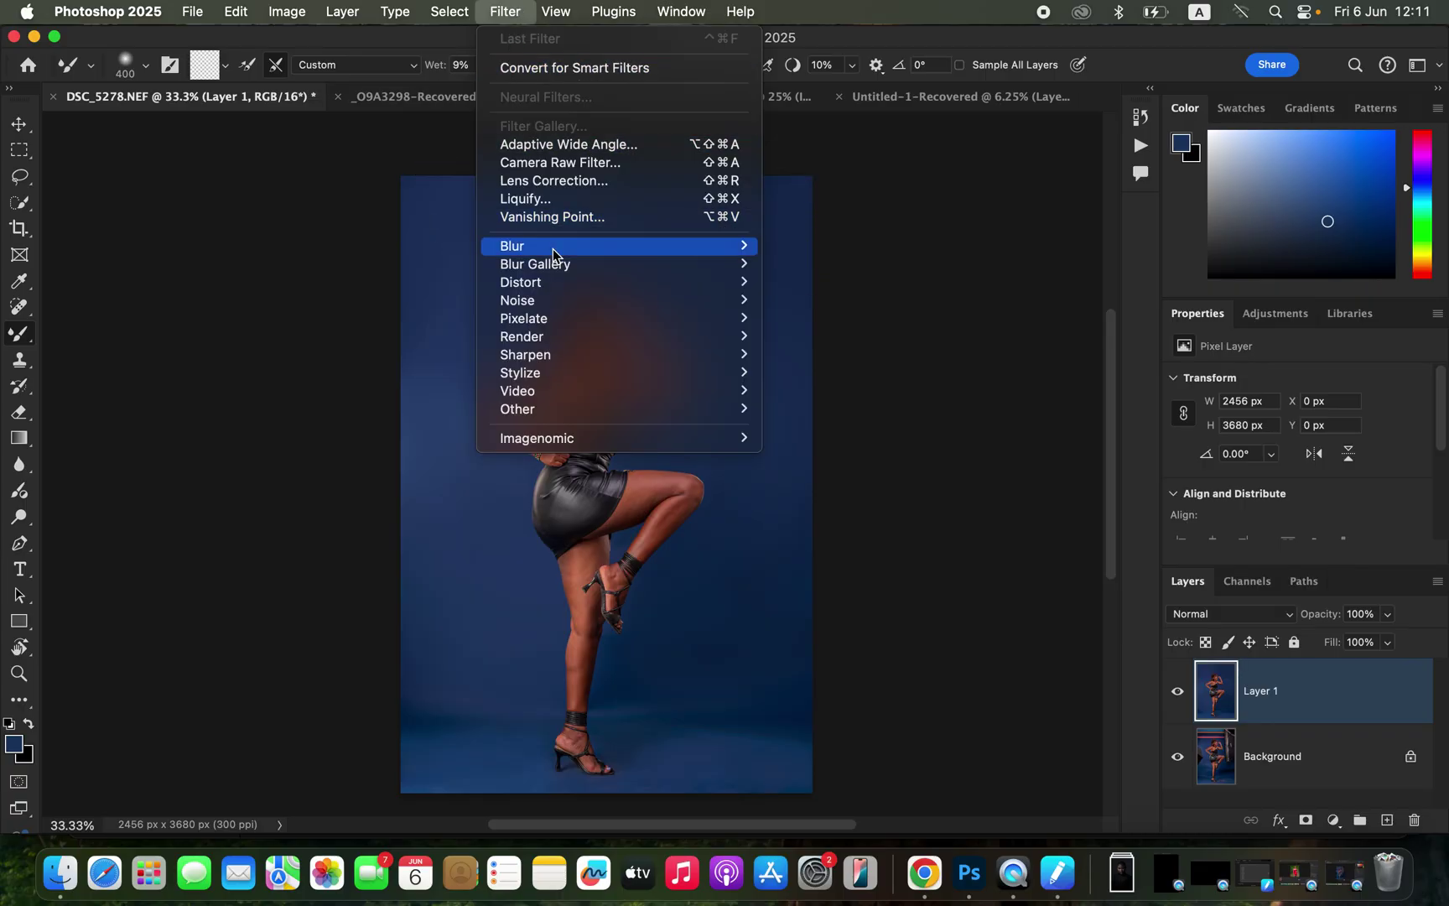
click(573, 166)
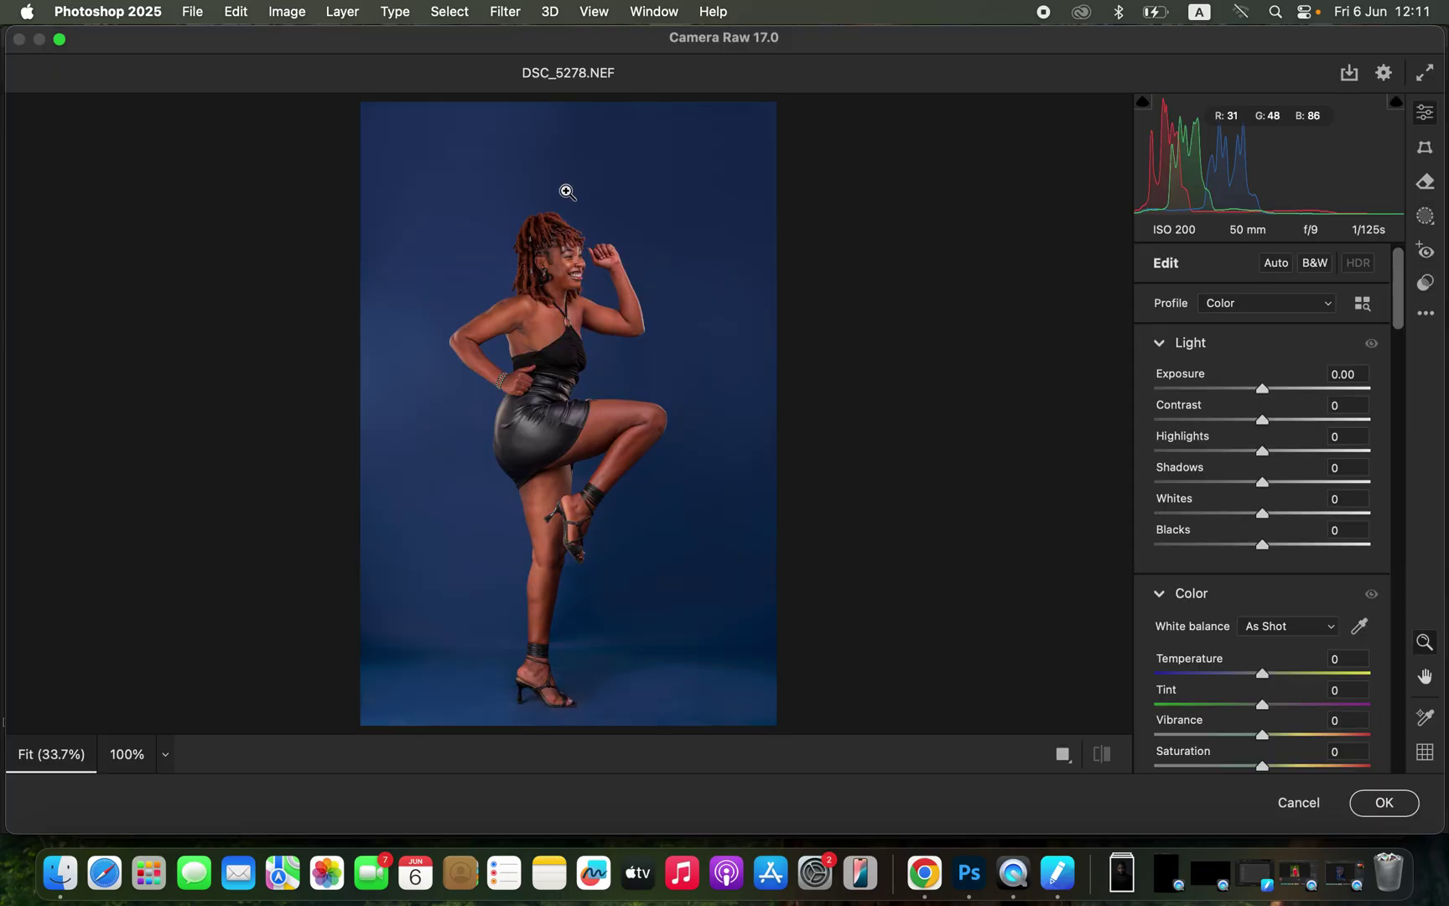
drag(1395, 319, 1304, 493)
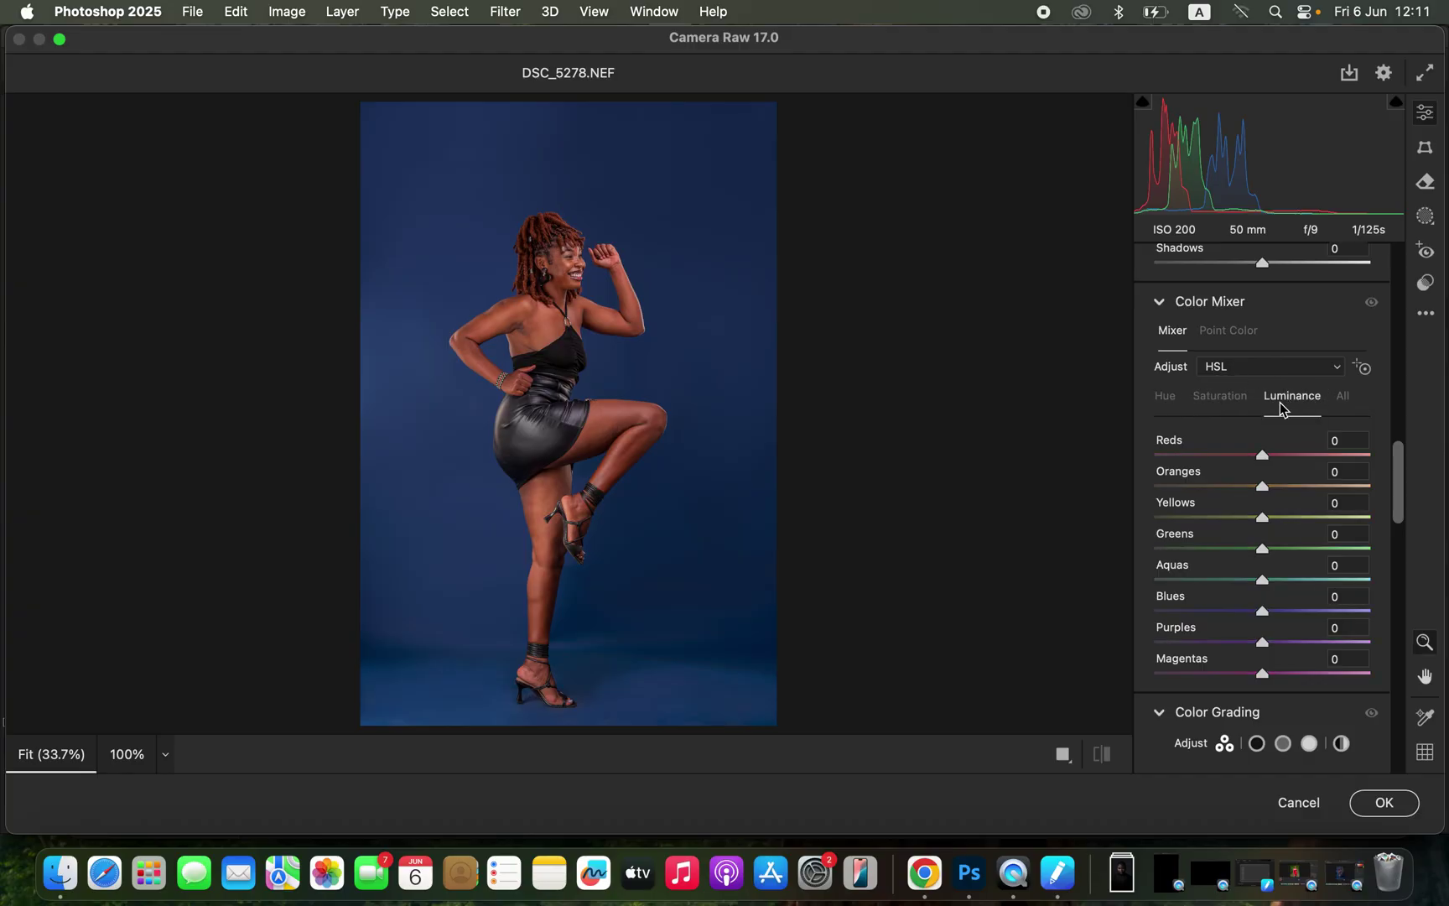
click(1167, 406)
click(1235, 402)
click(1306, 401)
click(1168, 397)
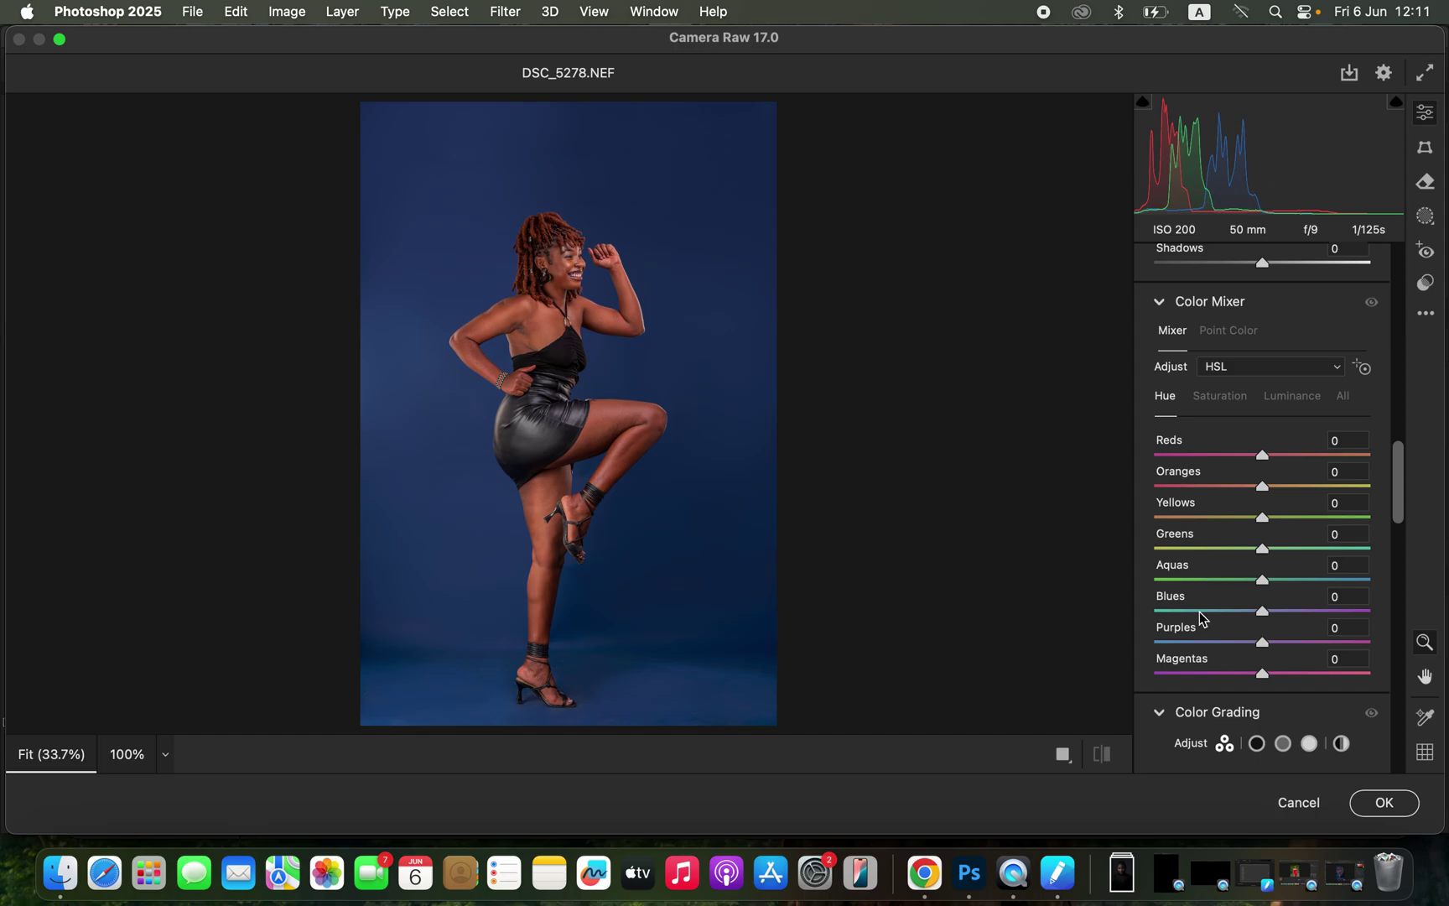
- Try the Blues hue at +100 and -100, settle on -36, and set the Blues luminance to -20
drag(1274, 619, 1393, 608)
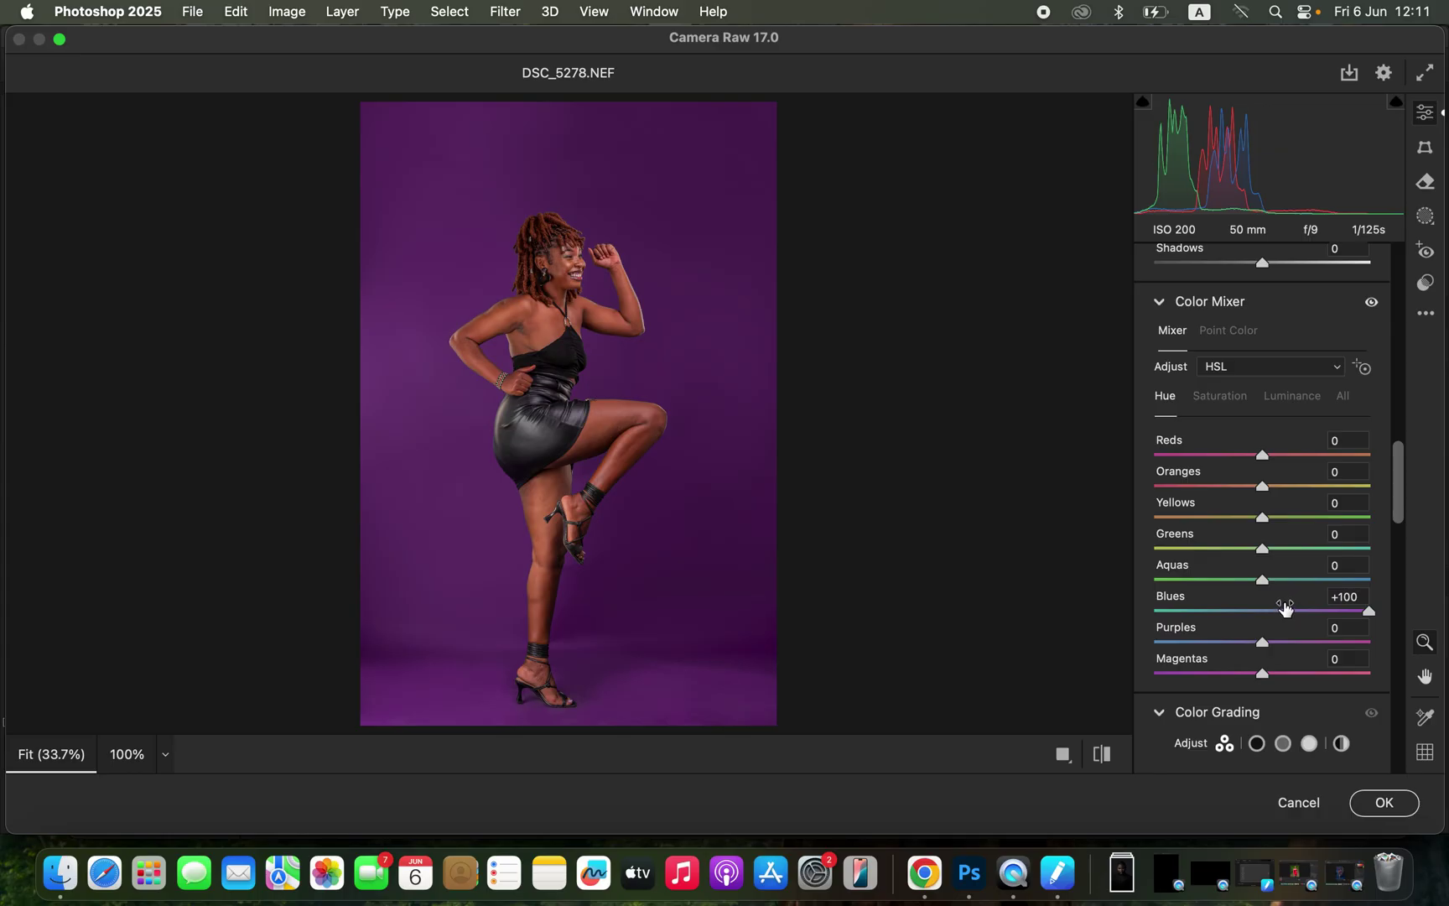
drag(1360, 619, 1109, 617)
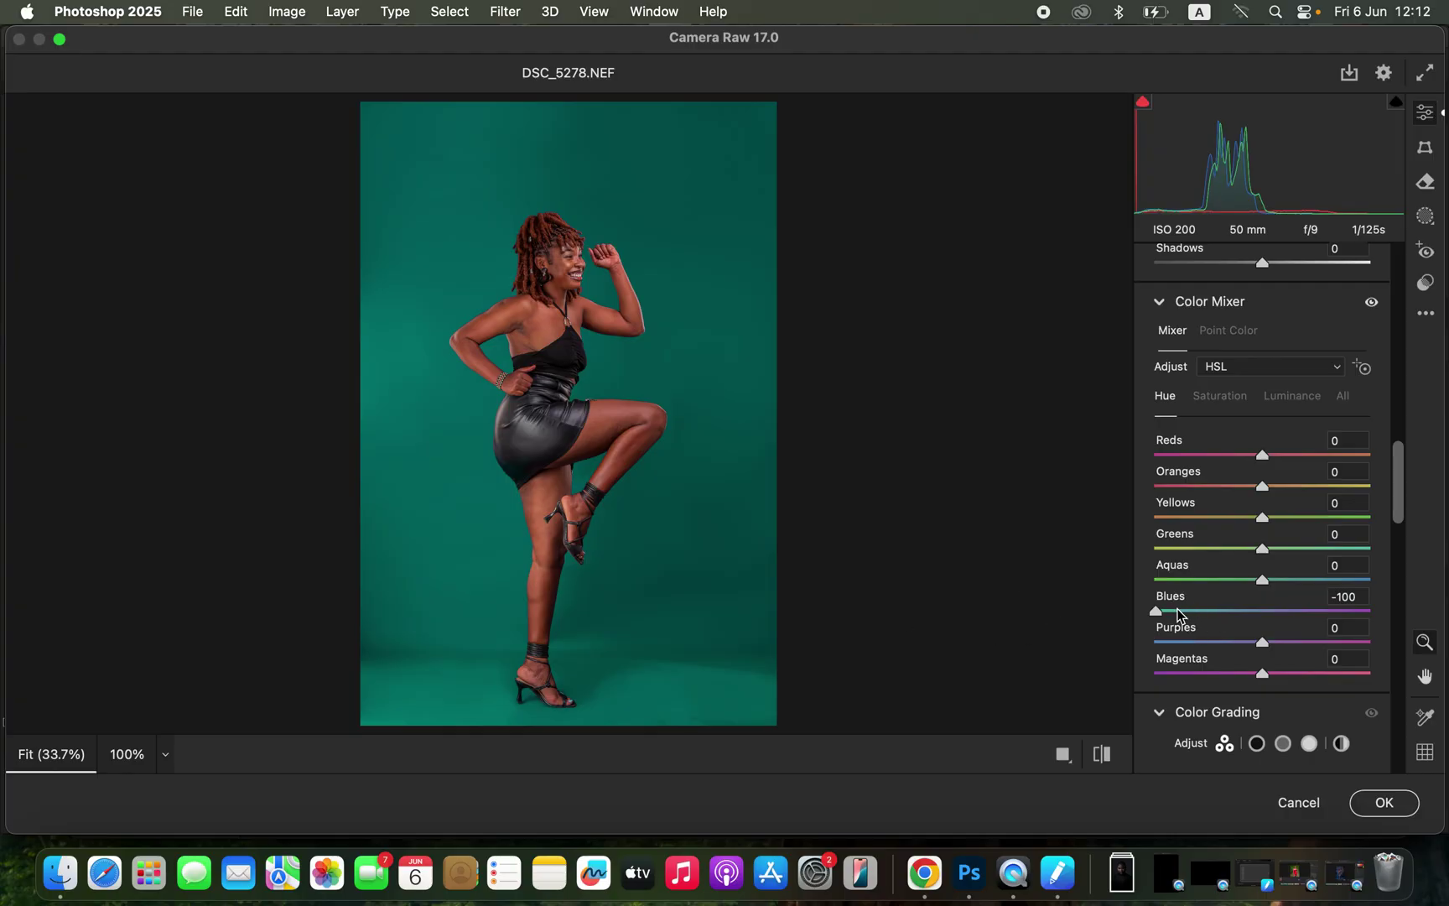
drag(1178, 619, 1226, 612)
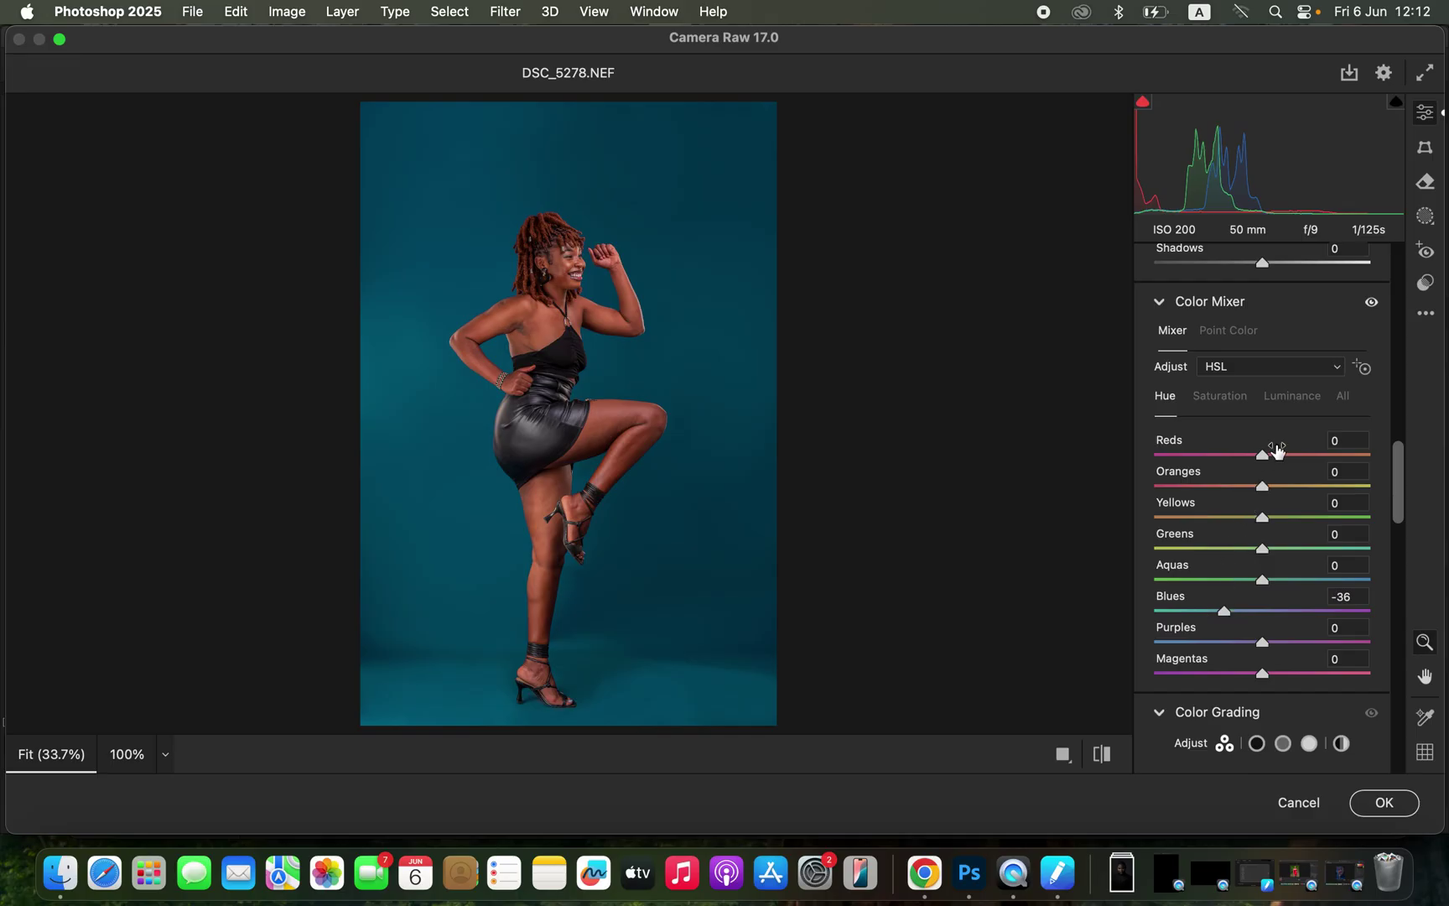
click(1300, 396)
drag(1247, 616, 1242, 613)
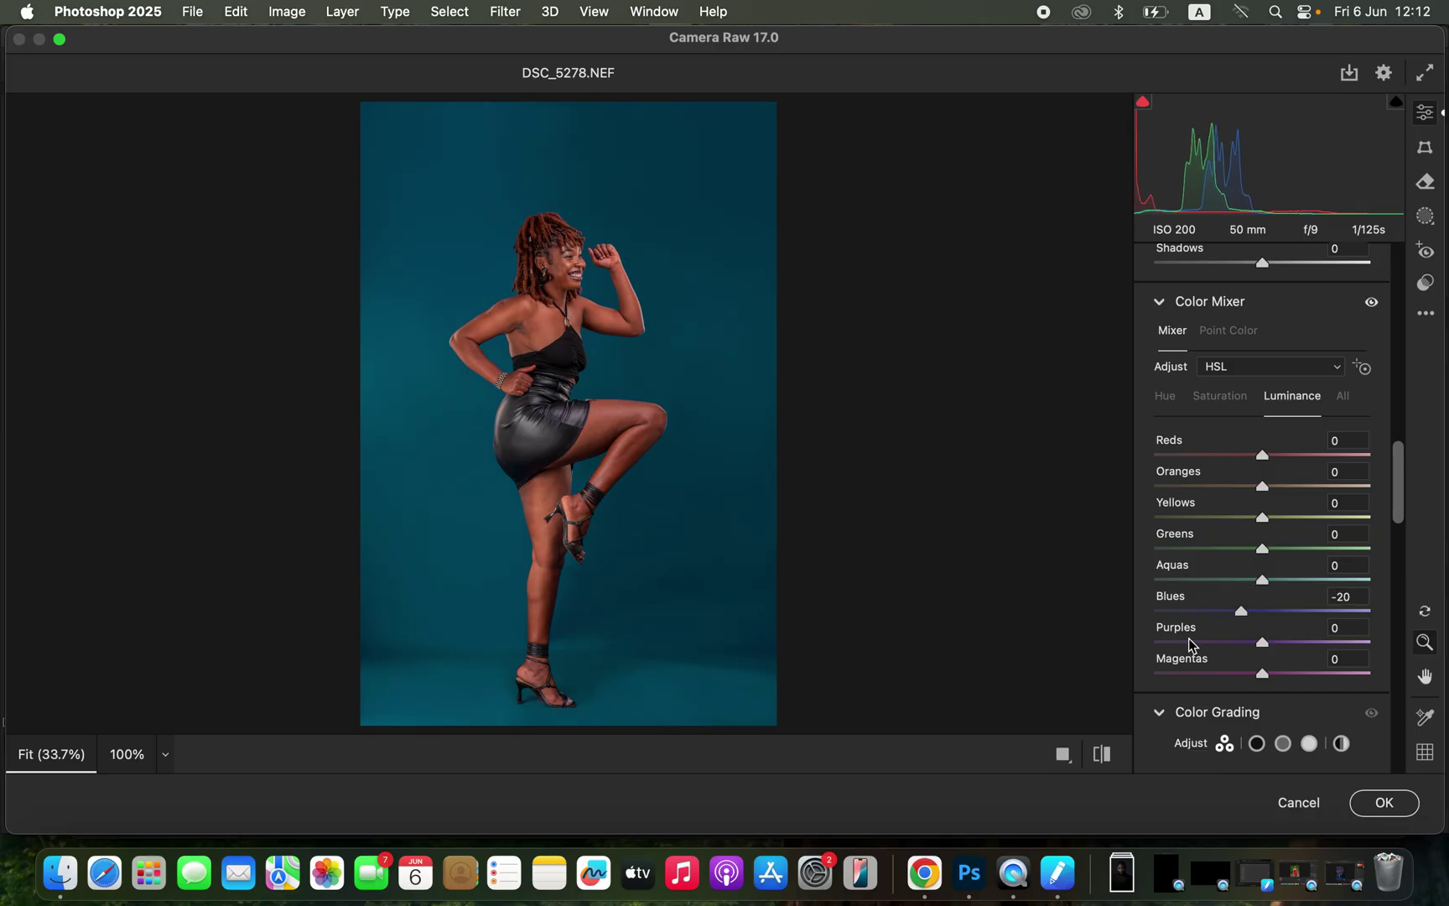
- Compare the photo with and without the Color Mixer changes, and apply the Camera Raw adjustments
click(1373, 304)
click(1372, 304)
click(1373, 303)
click(1373, 303)
click(1382, 801)
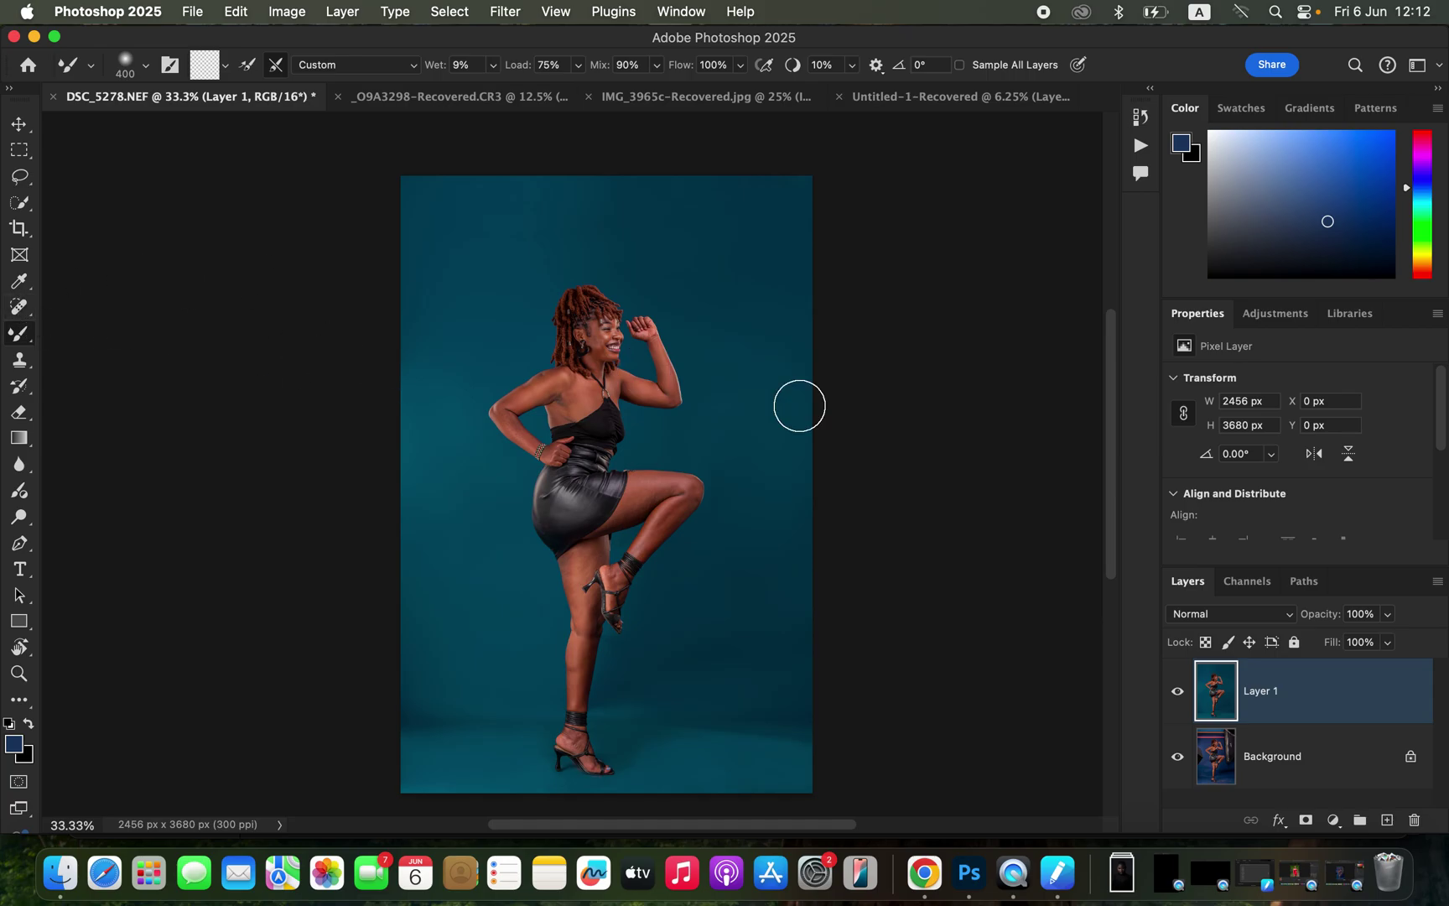
- Select the woman with Select Subject and invert the selection to cover the backdrop
click(458, 10)
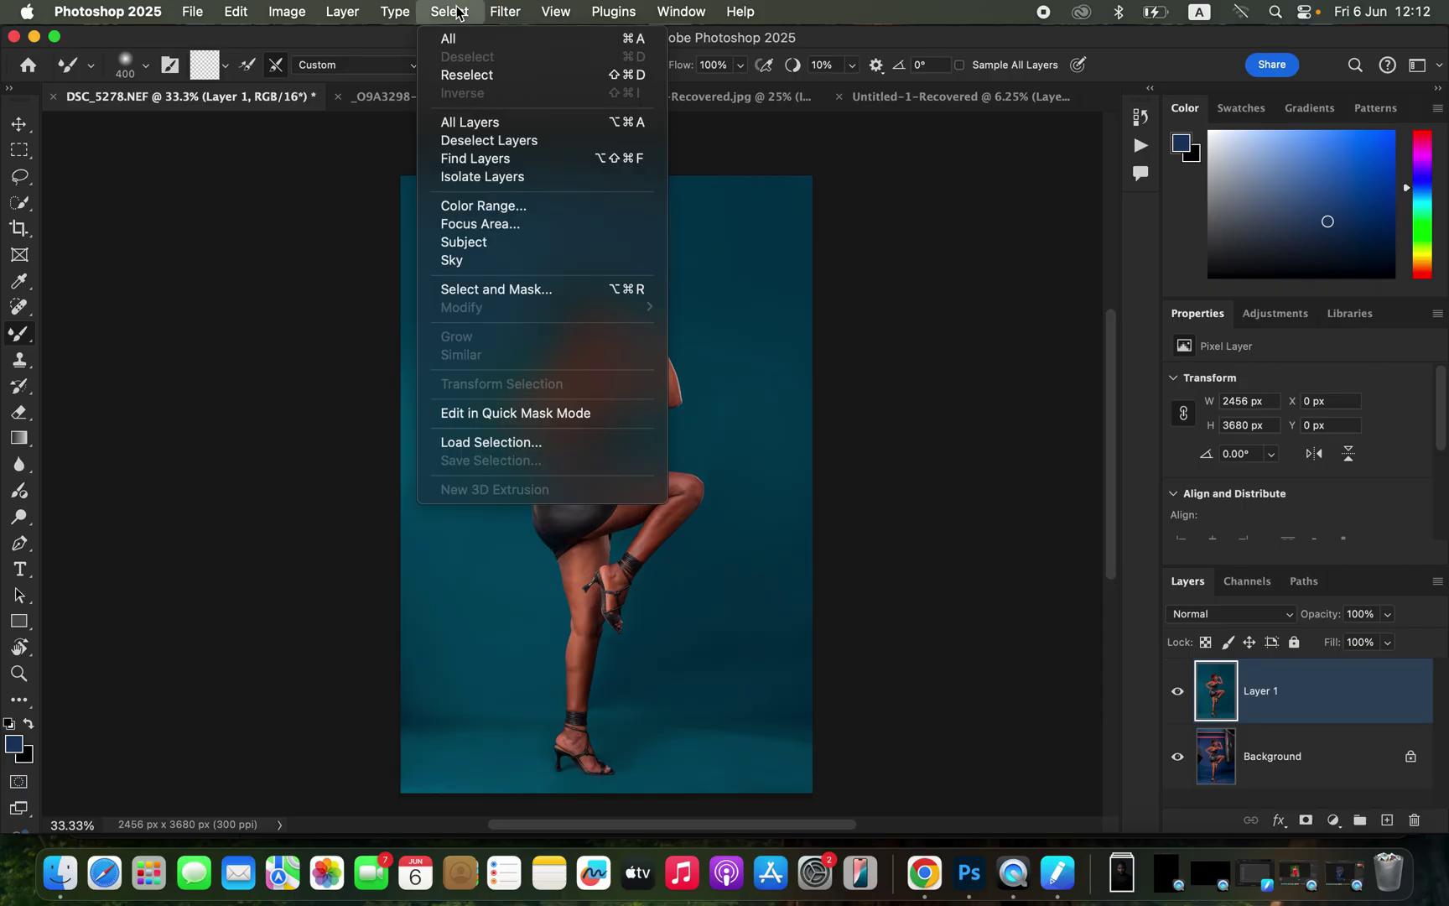
click(506, 241)
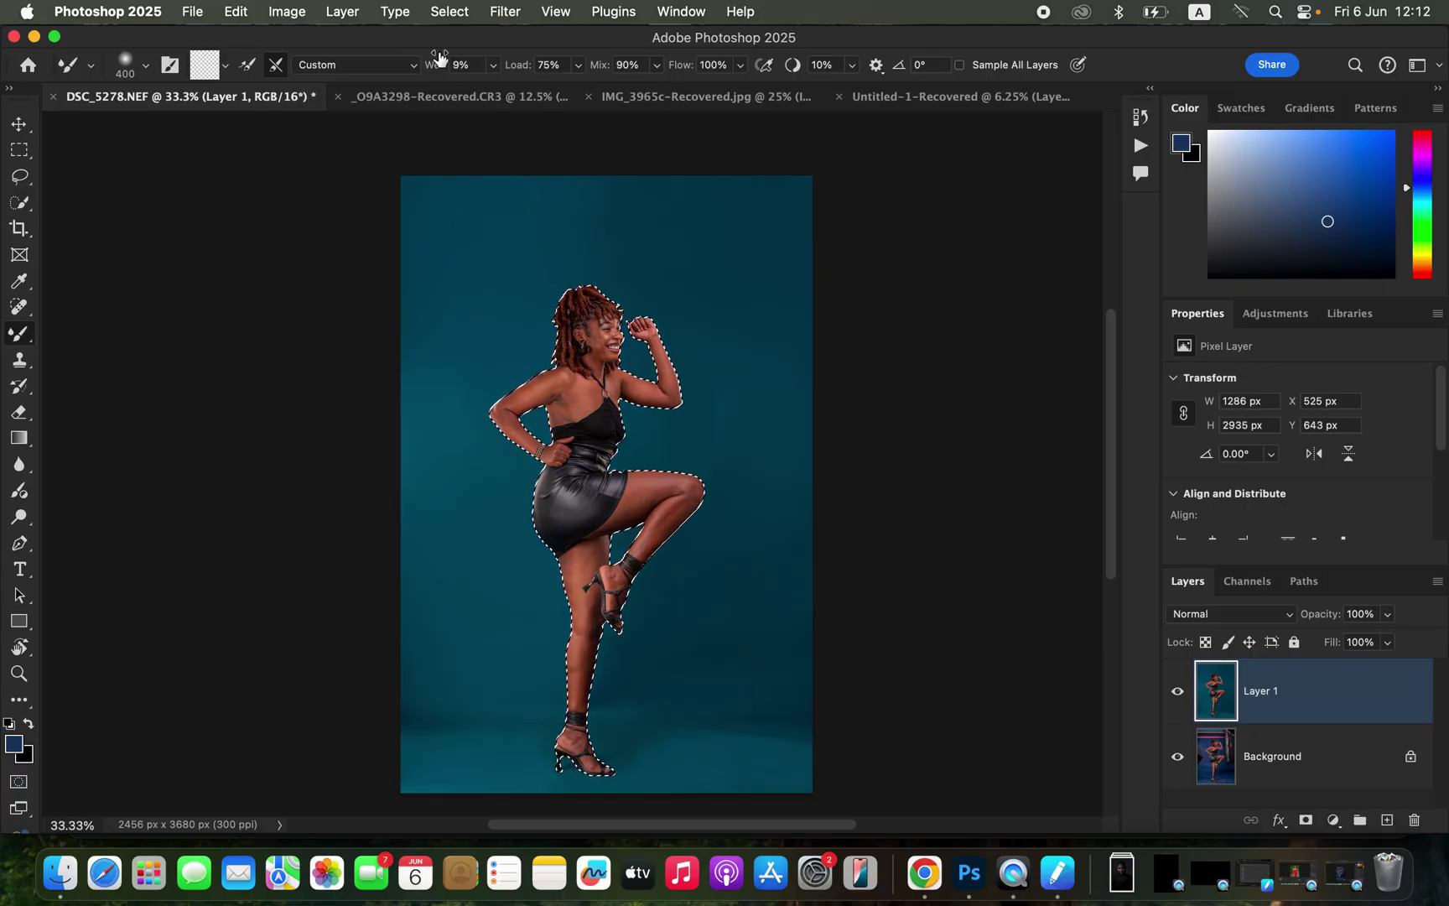
click(454, 9)
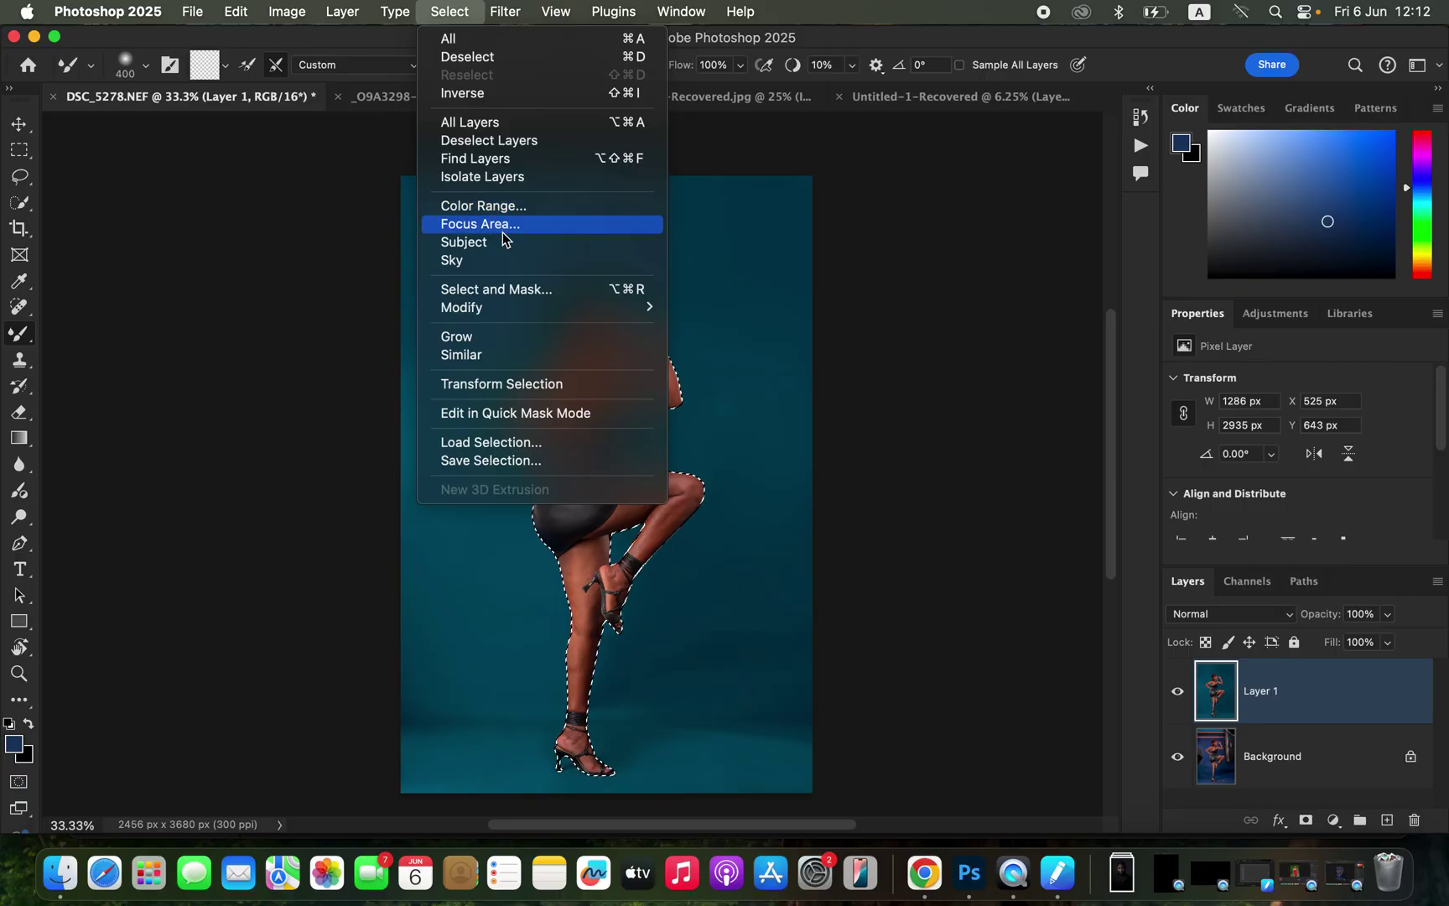
click(493, 91)
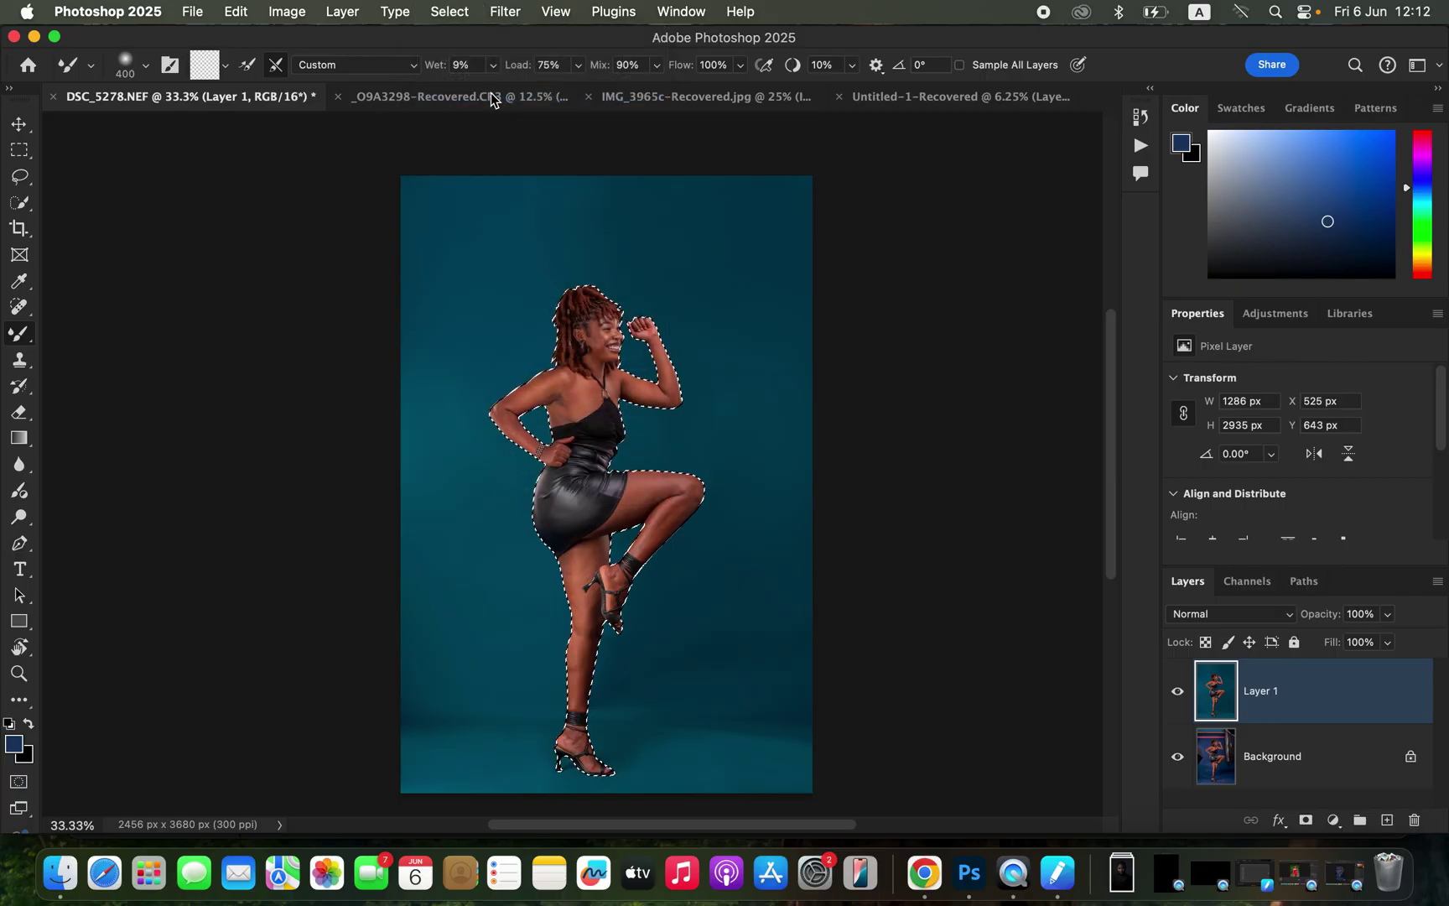
- Switch to the regular Brush tool with the Hard Round tip and set its opacity to 100%
right_click(16, 337)
click(74, 334)
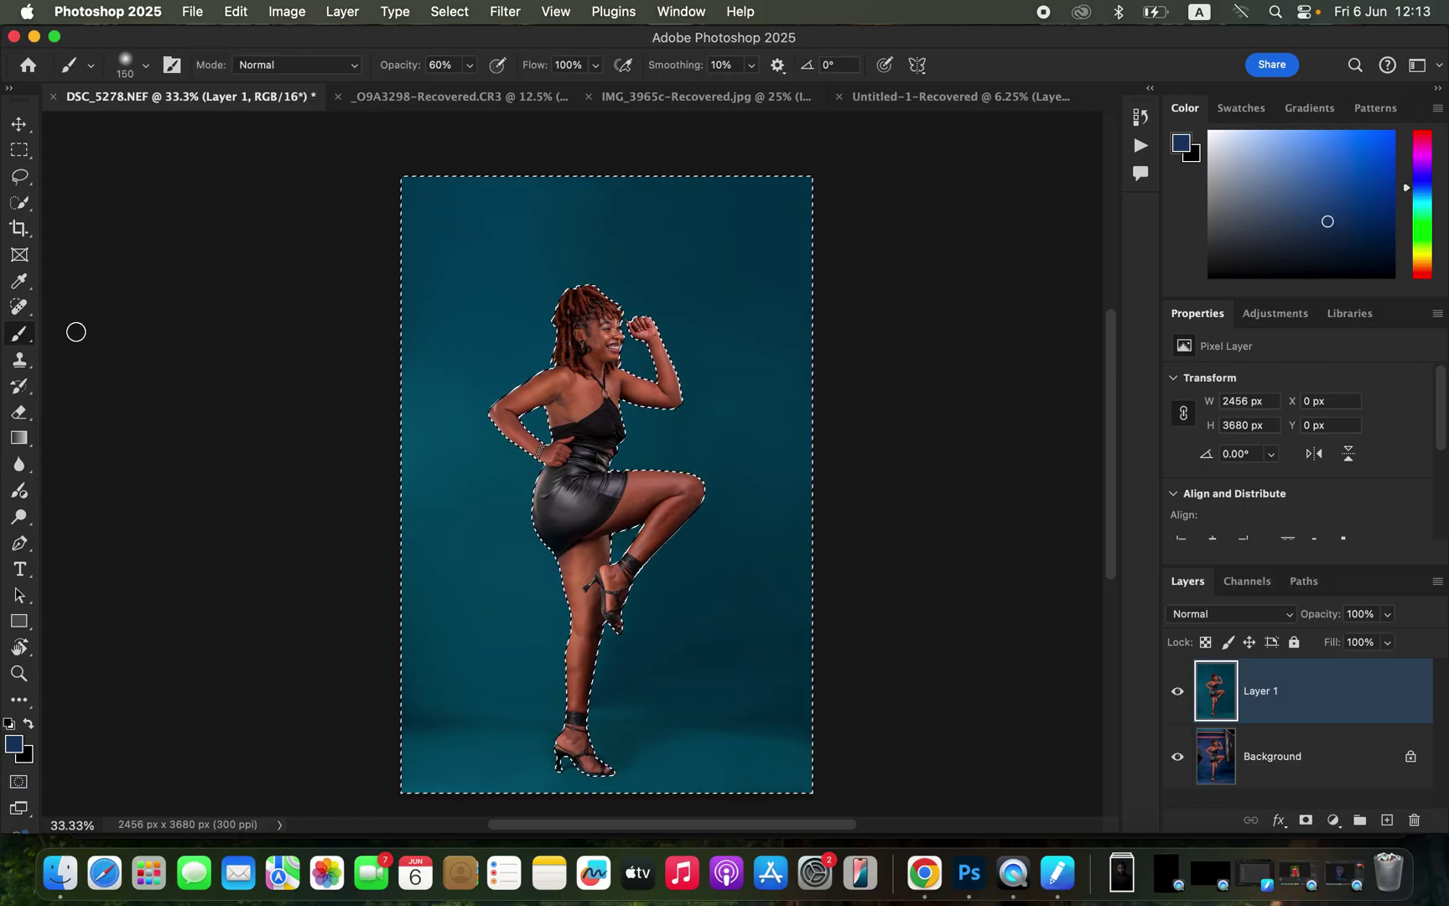
click(146, 67)
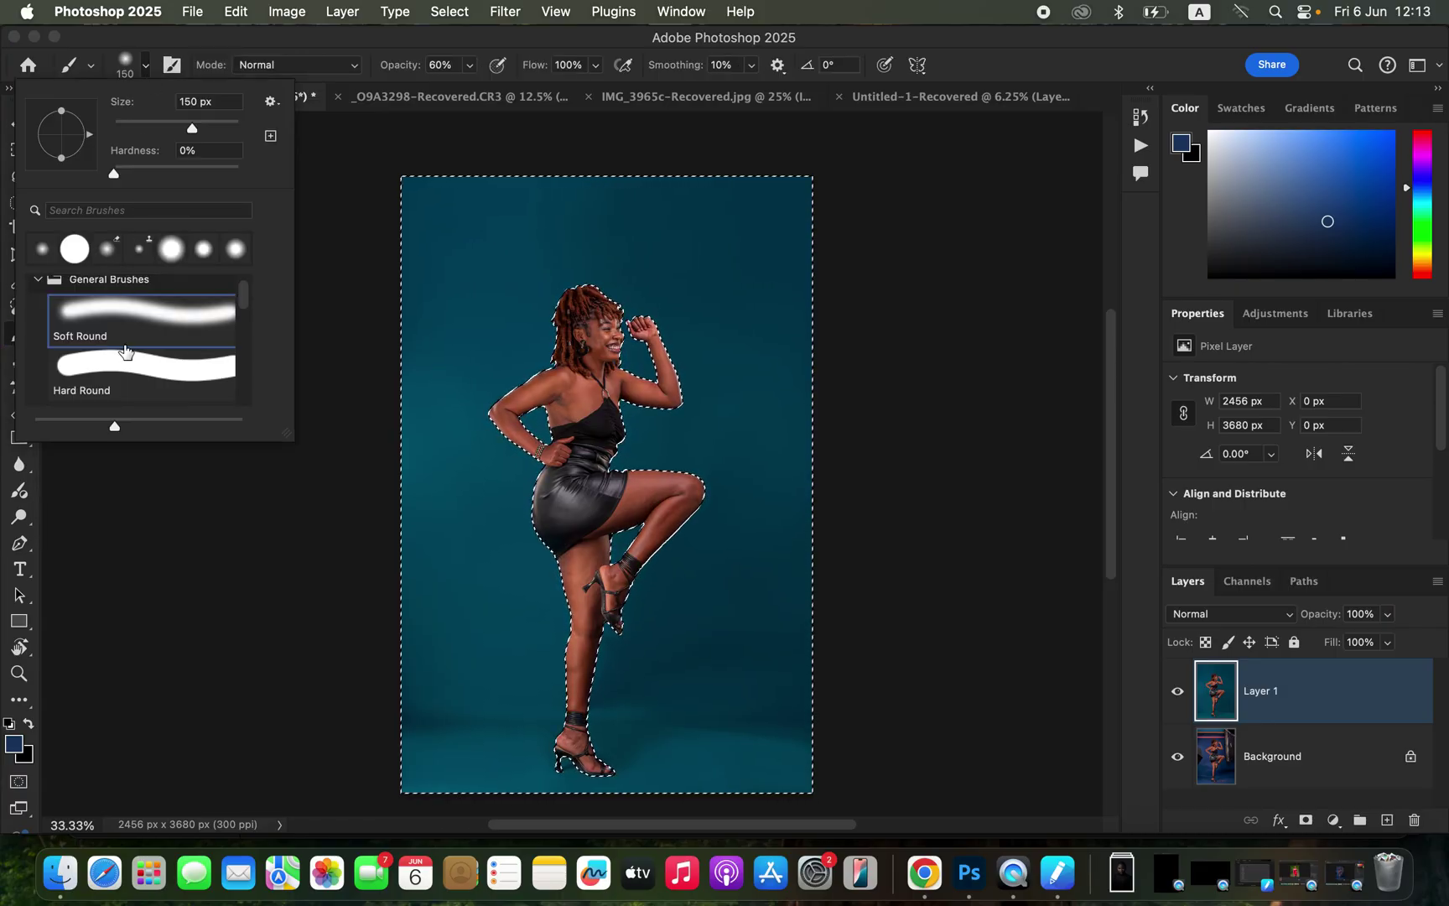
click(126, 380)
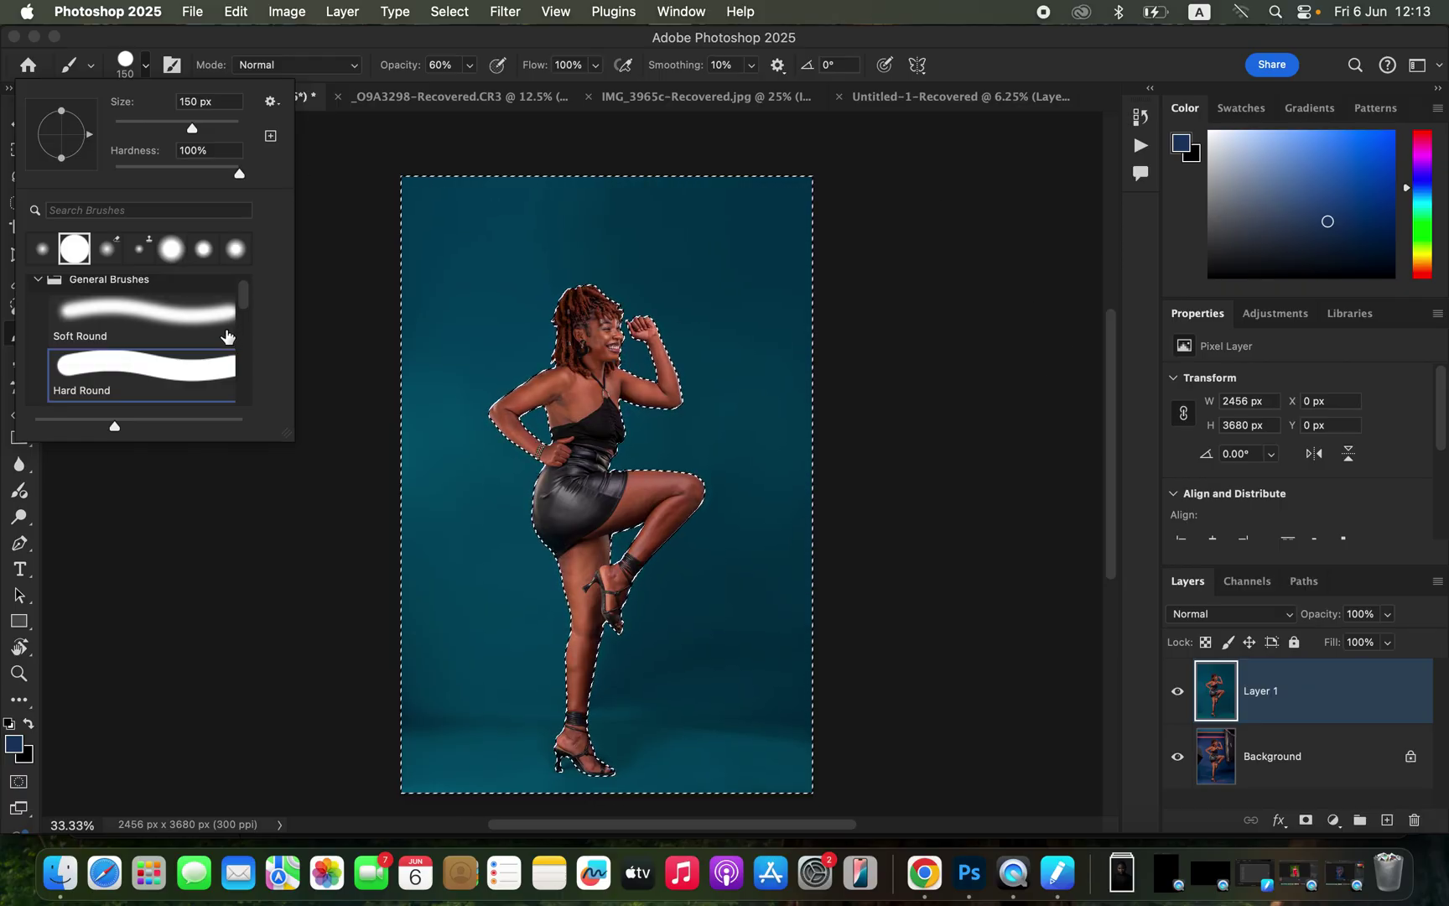
click(473, 69)
drag(480, 90, 550, 72)
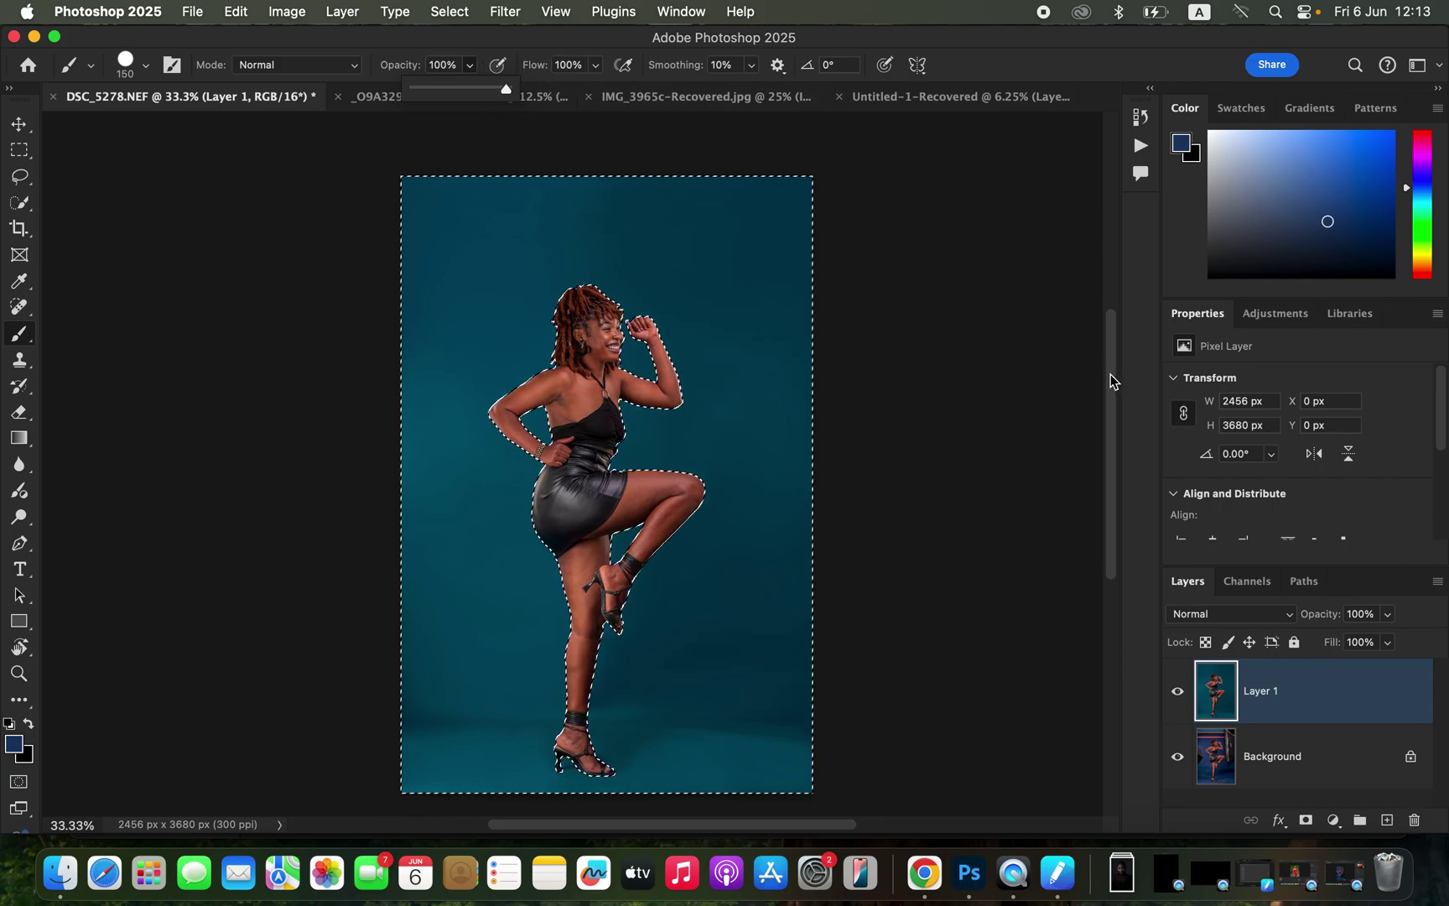
- Enlarge the brush to 1700, sample the teal backdrop beside the woman's hip, and pick a lighter teal as the foreground color
key(bracketright)
key(bracketright)
key(bracketright)
key(bracketright)
key(bracketright)
key(bracketright)
key(bracketright)
key(bracketright)
key(bracketright)
key(bracketright)
key(bracketright)
key(bracketright)
key(bracketright)
key(bracketright)
key(bracketright)
key(bracketright)
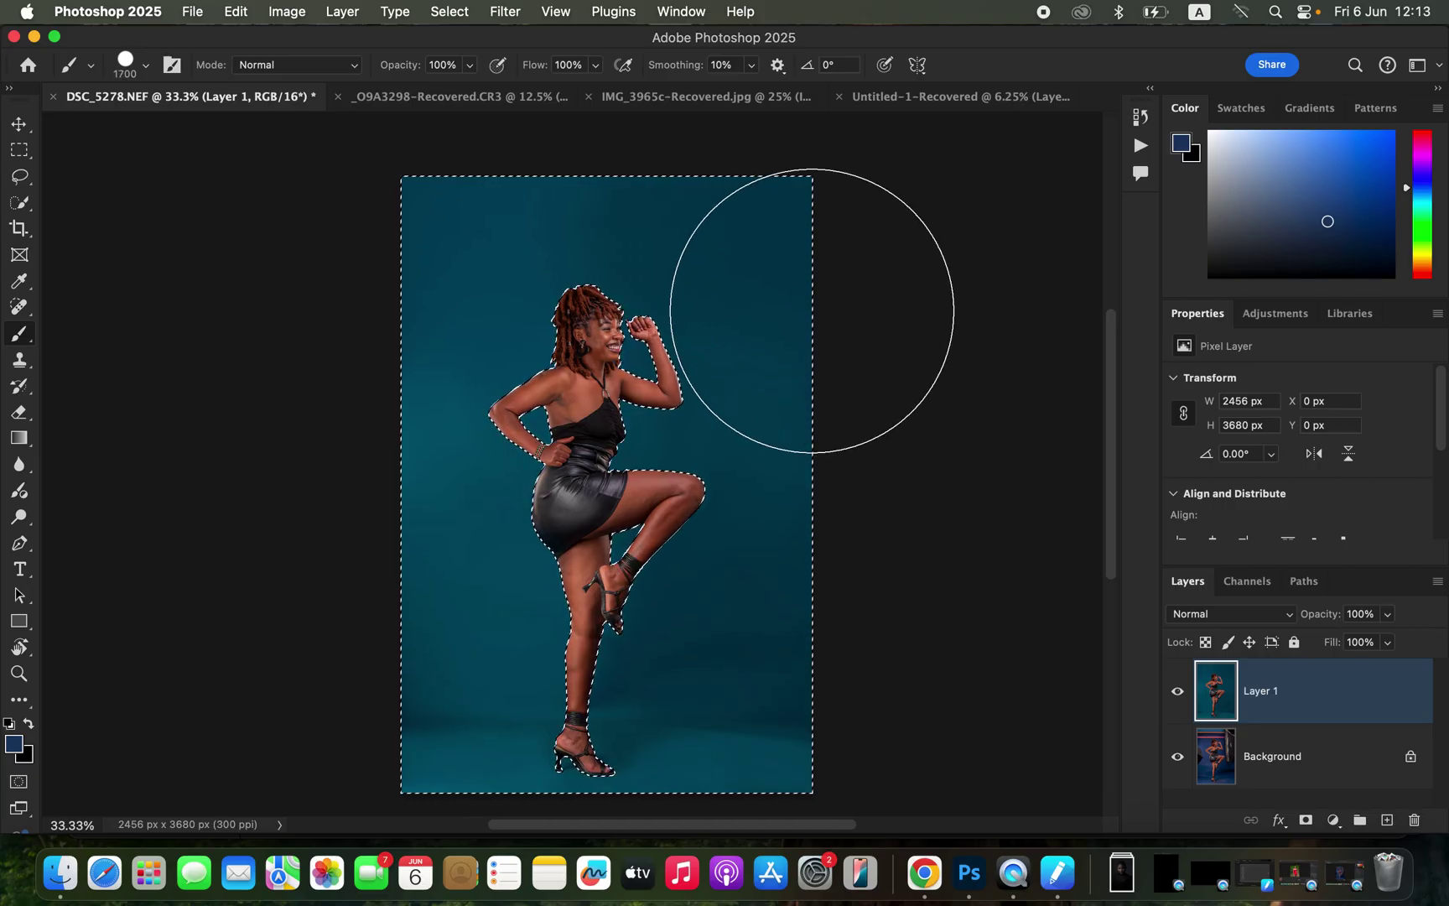
alt+click(495, 470)
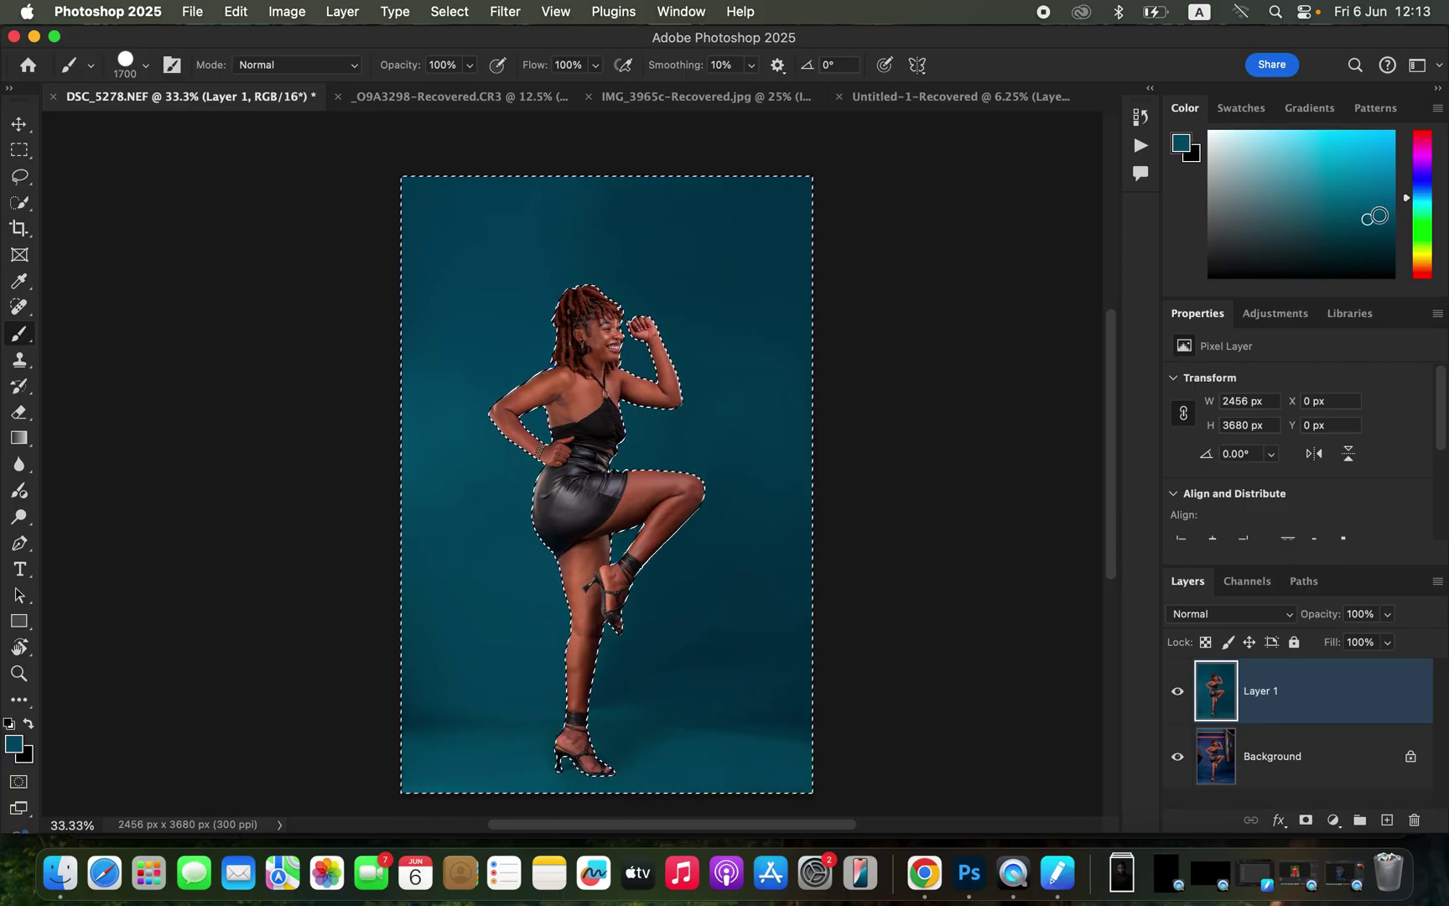
drag(1361, 218, 1335, 206)
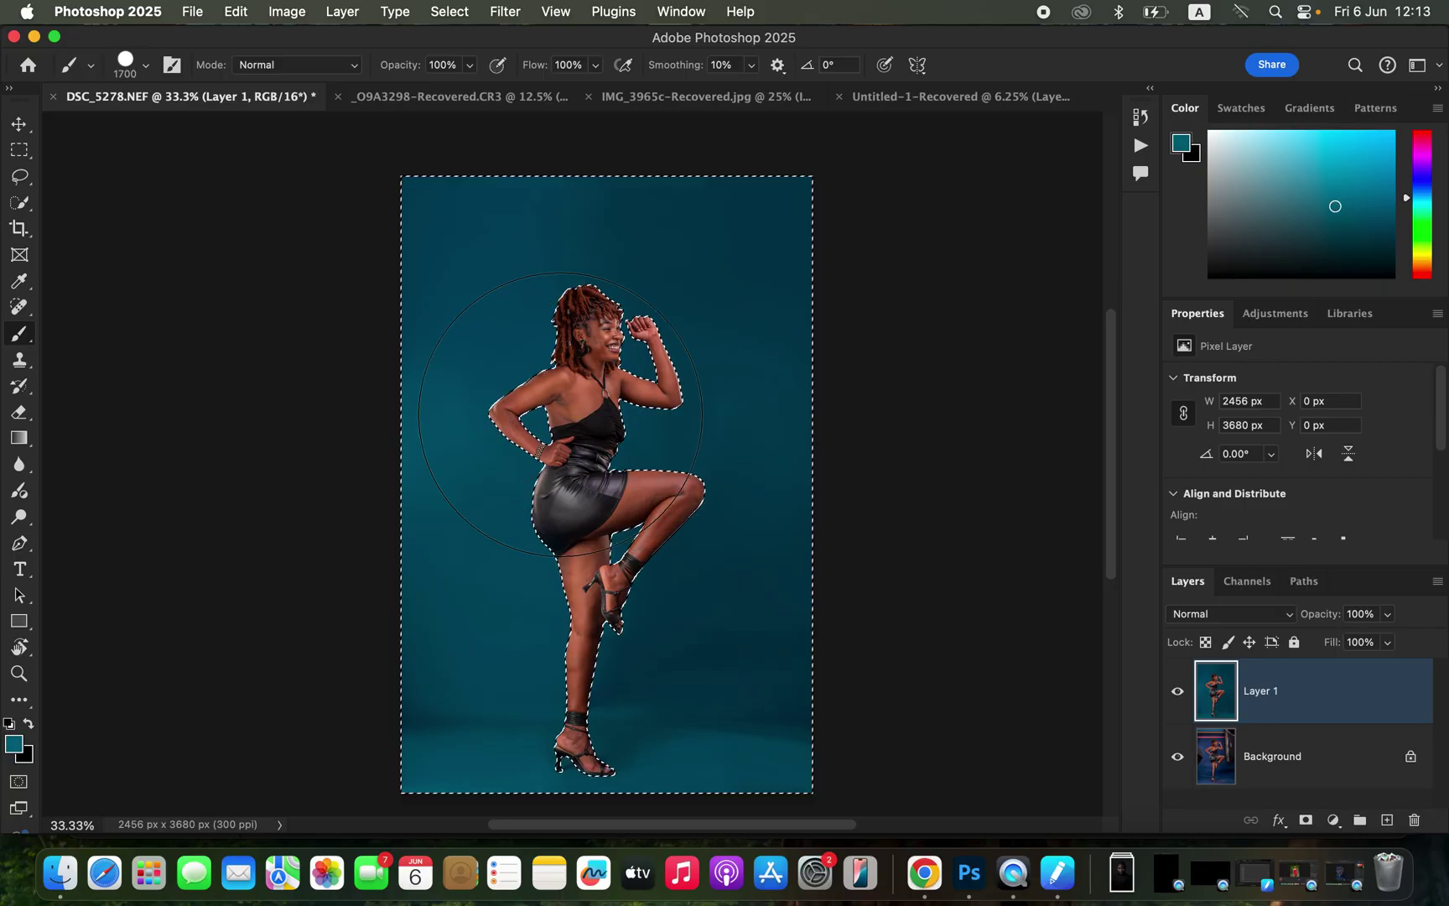
- Adjust the brush size to 1900 and stamp one solid lighter-teal circle behind the woman, centered around her torso
key(bracketright)
key(bracketright)
key(bracketright)
key(bracketright)
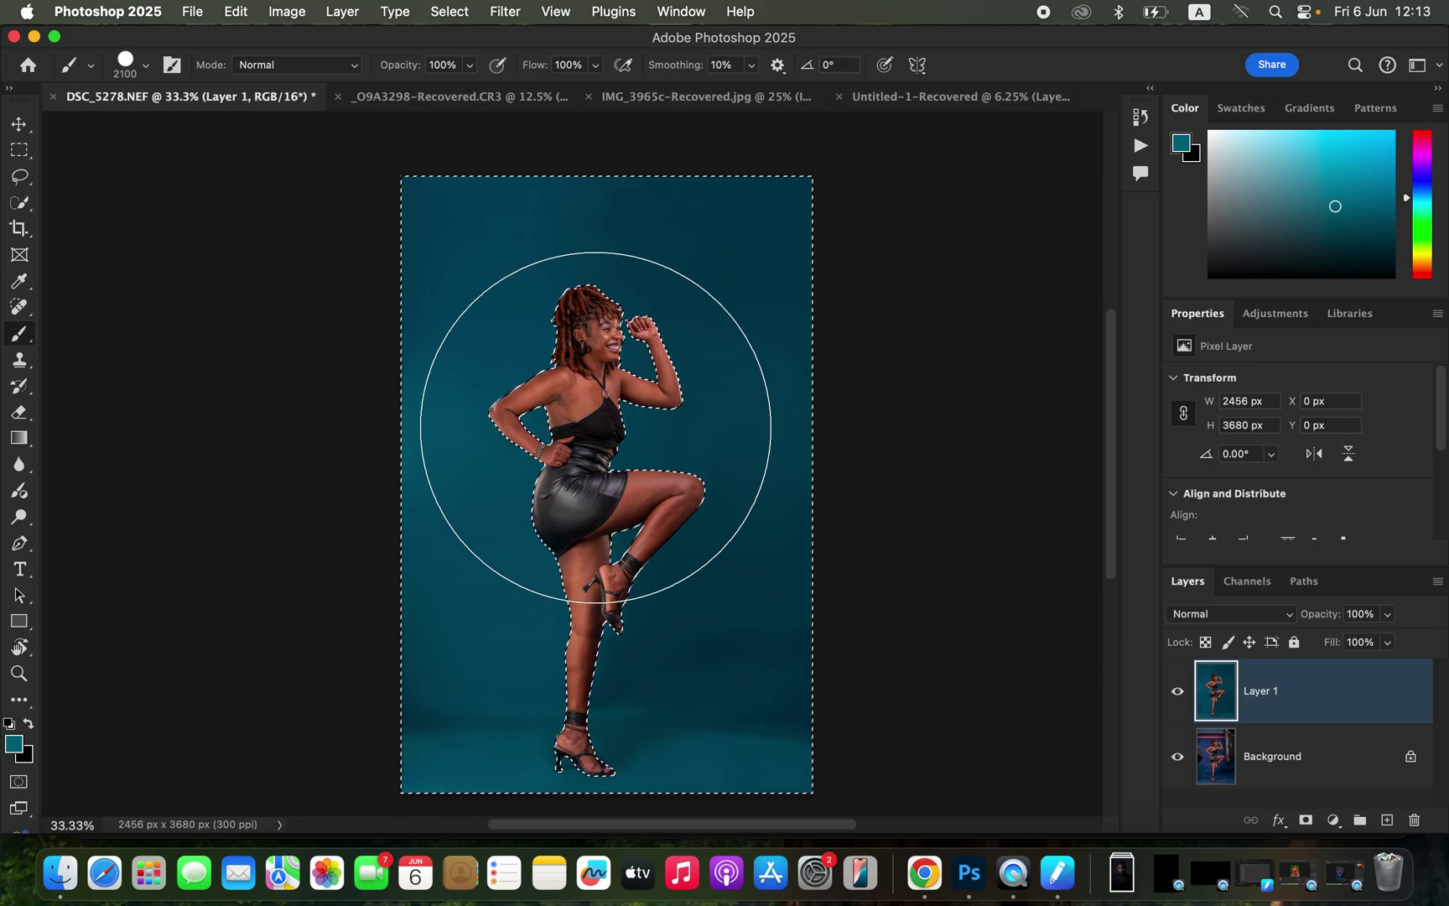
key(bracketleft)
key(bracketleft)
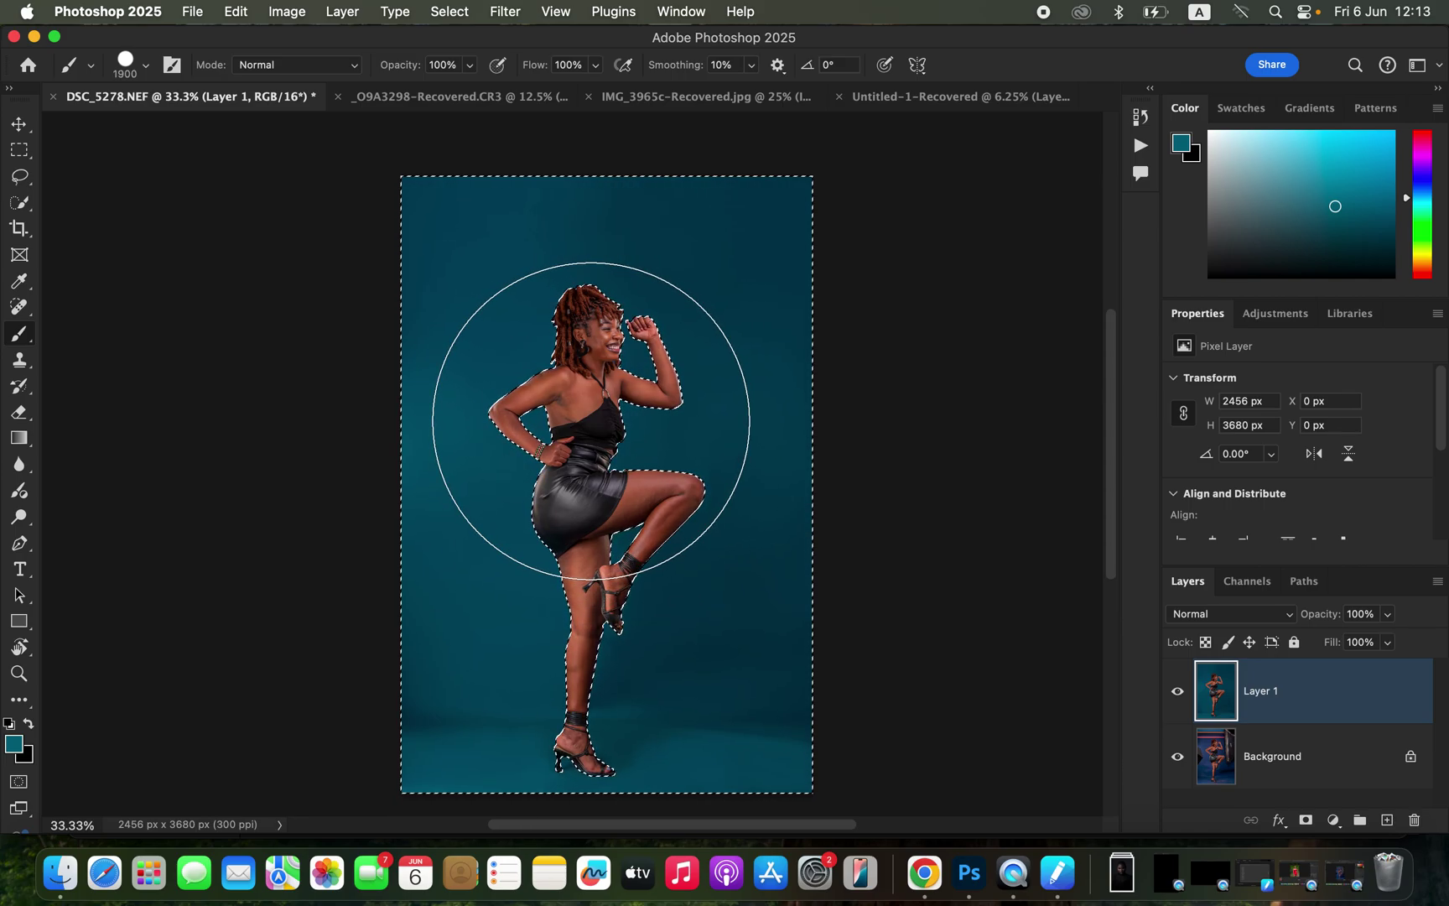
click(589, 422)
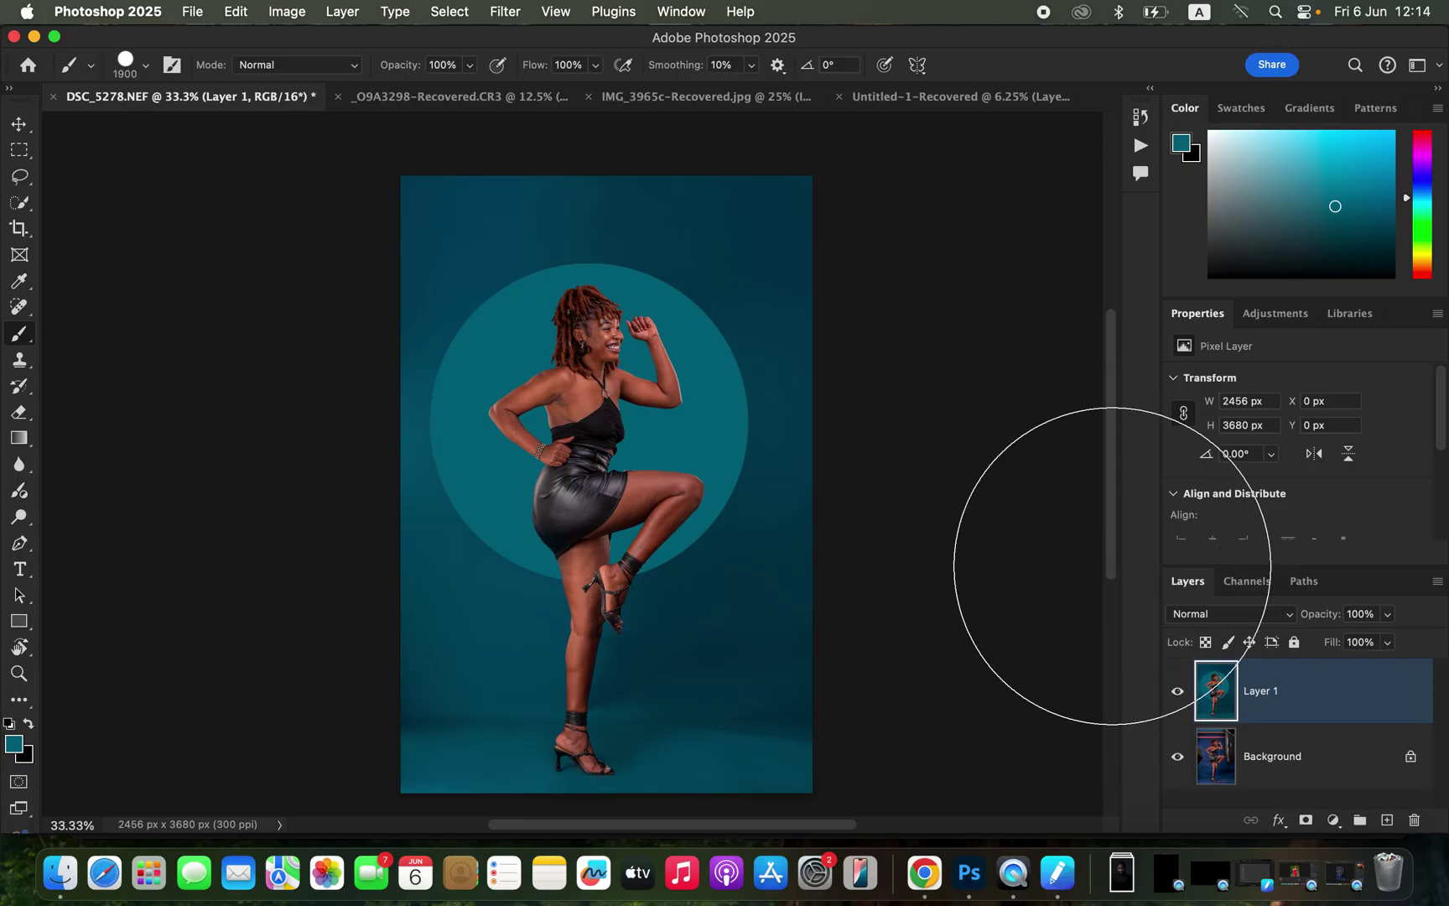
- Compare the finished teal portrait and its circle with the original photo by repeatedly toggling Layer 1's visibility
click(1177, 693)
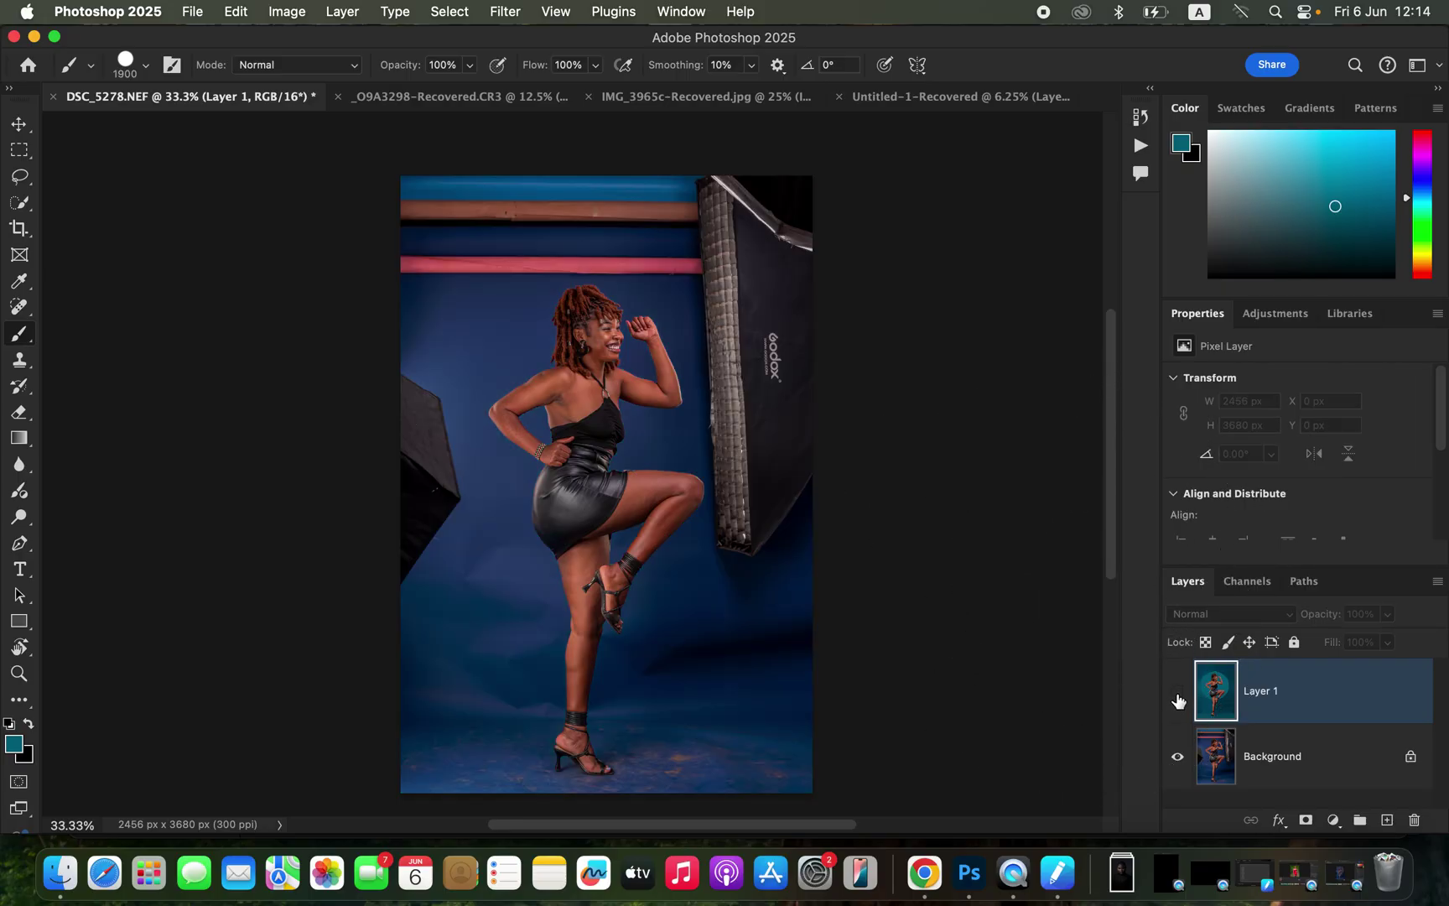
click(1178, 699)
click(1177, 699)
click(1178, 700)
click(1177, 699)
click(1177, 698)
click(1177, 698)
click(1178, 699)
click(1179, 699)
click(1178, 698)
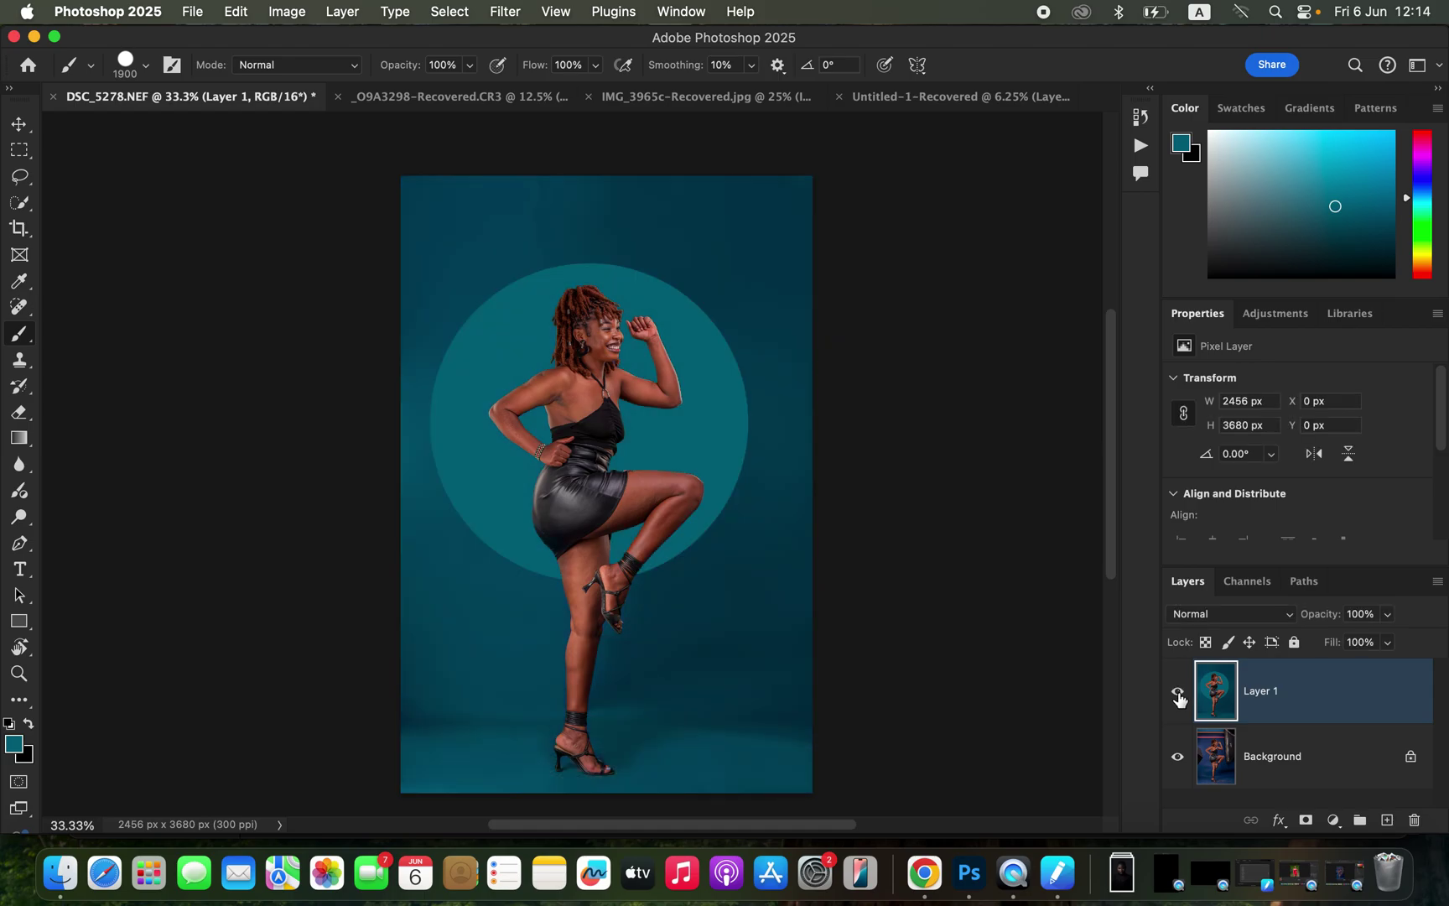